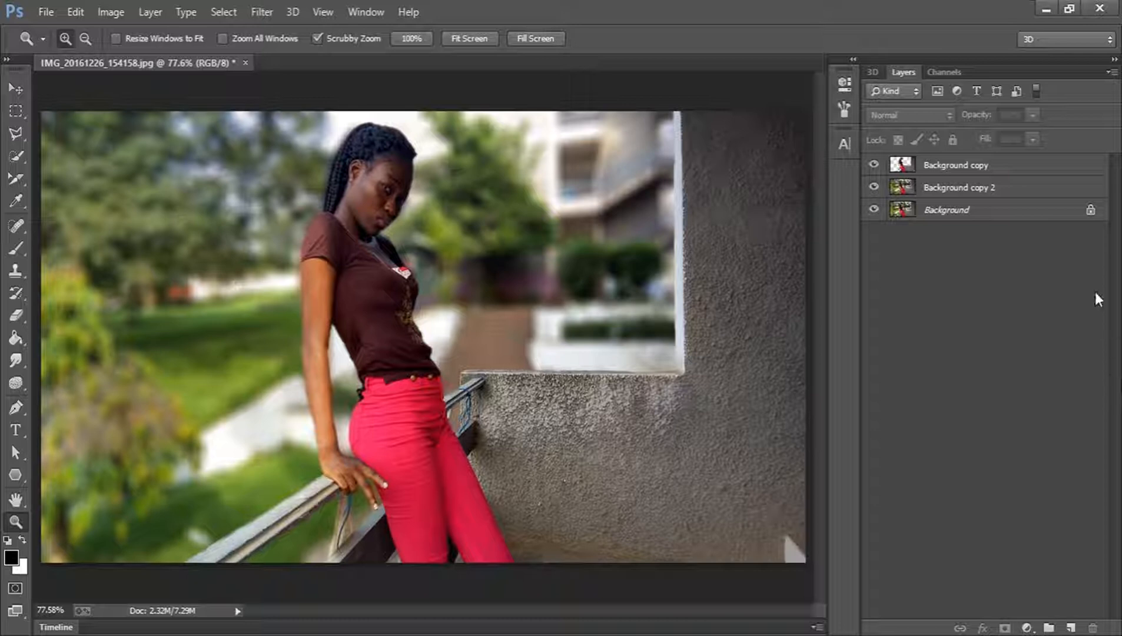
Step: Merge the Background, Background copy 2 and Background copy layers into a single layer
click(993, 213)
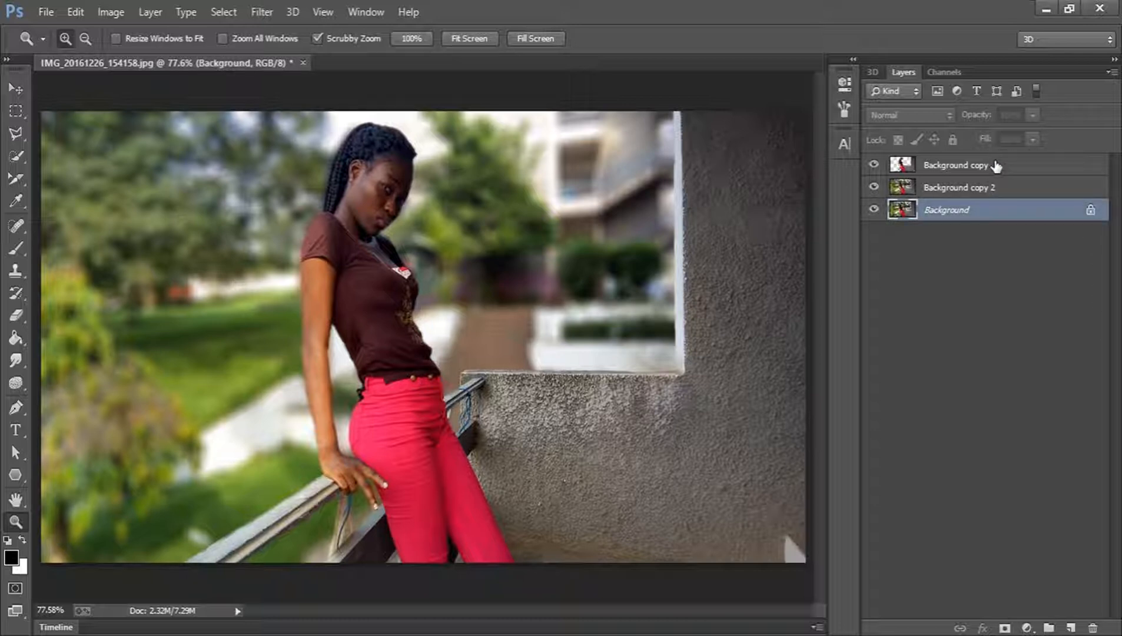
shift+click(996, 167)
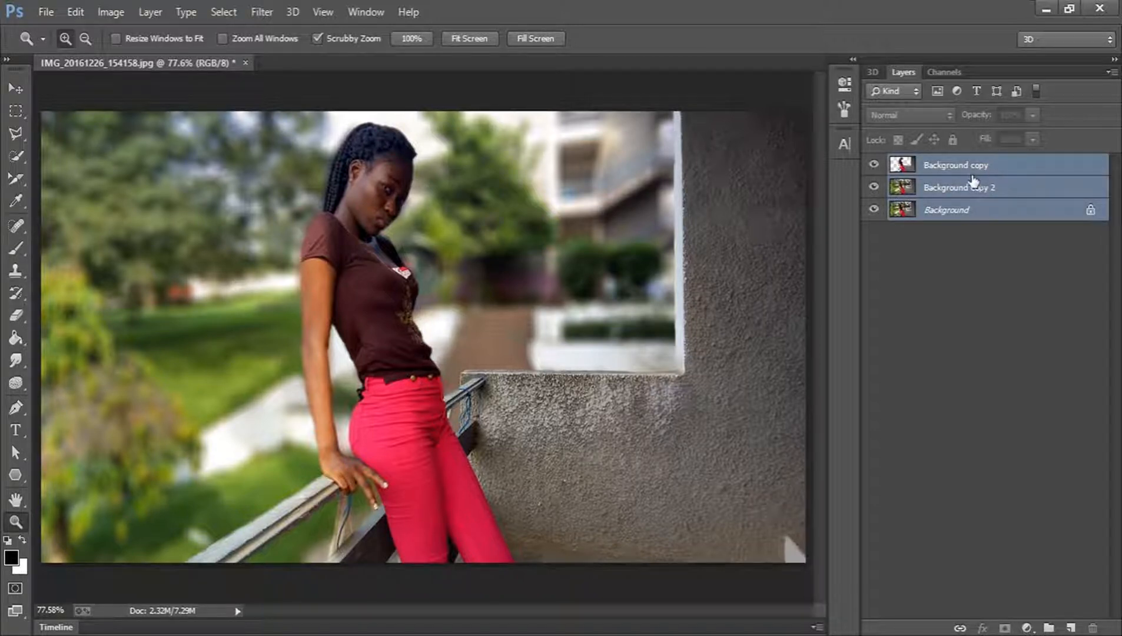
right_click(972, 182)
click(759, 502)
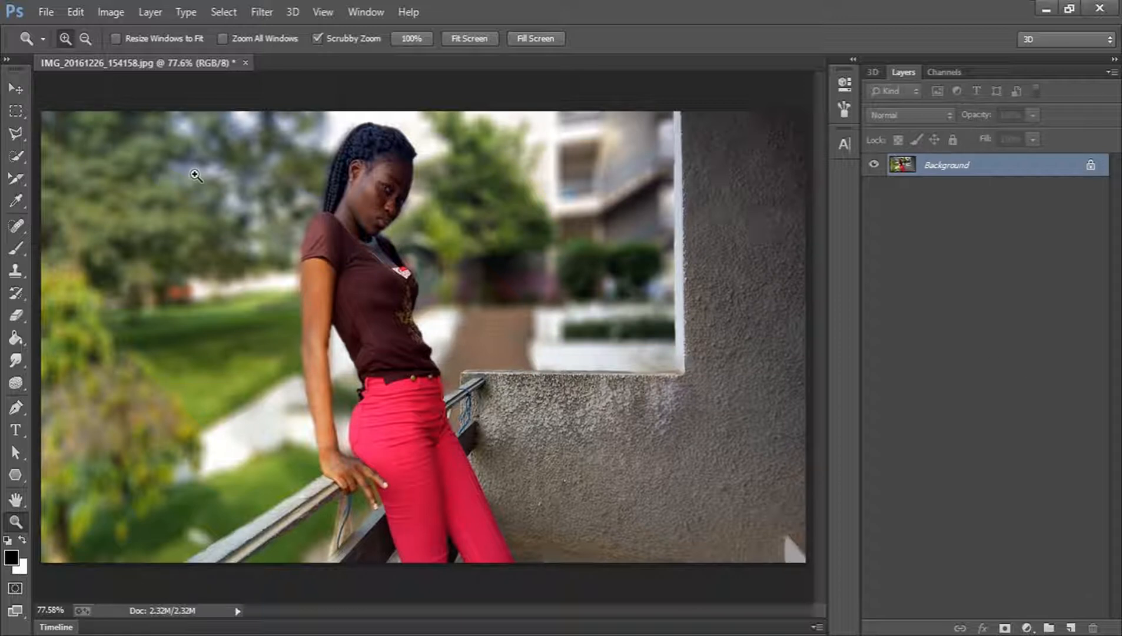
Step: Draw a polygonal lasso selection of a wide light-ray shape fanning from the photo's upper-left corner to its lower-right area
click(8, 137)
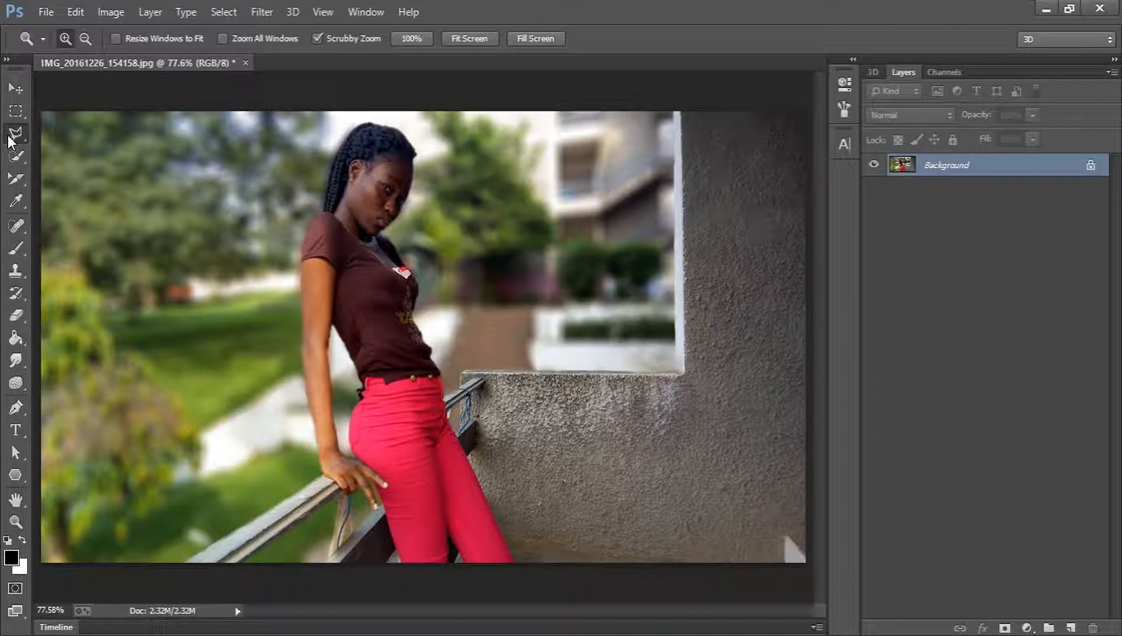
click(38, 136)
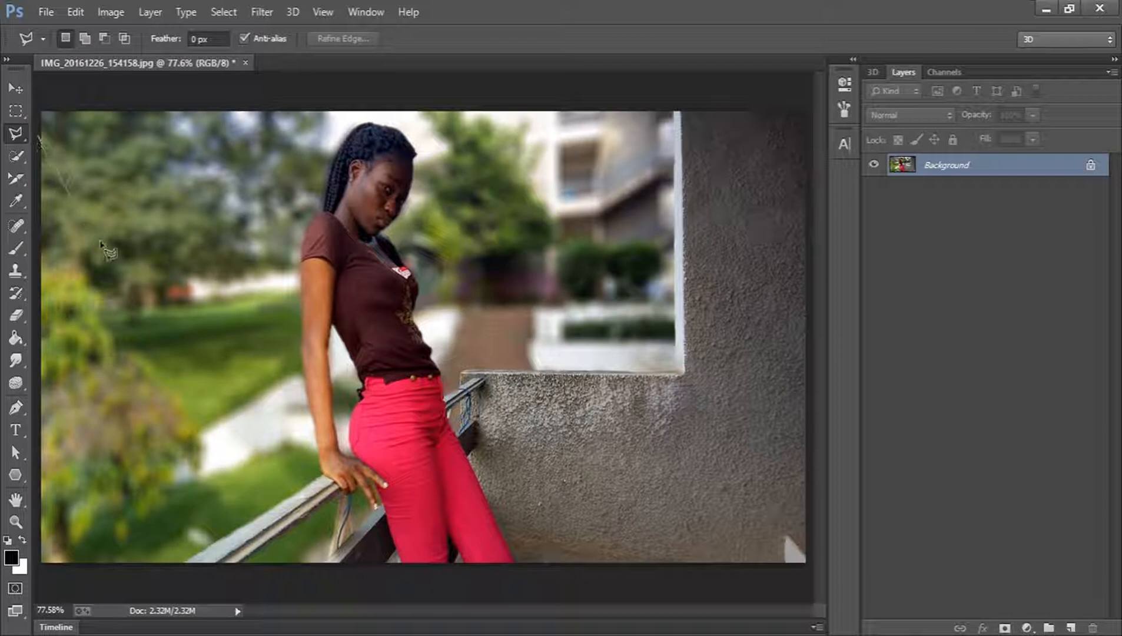
click(328, 586)
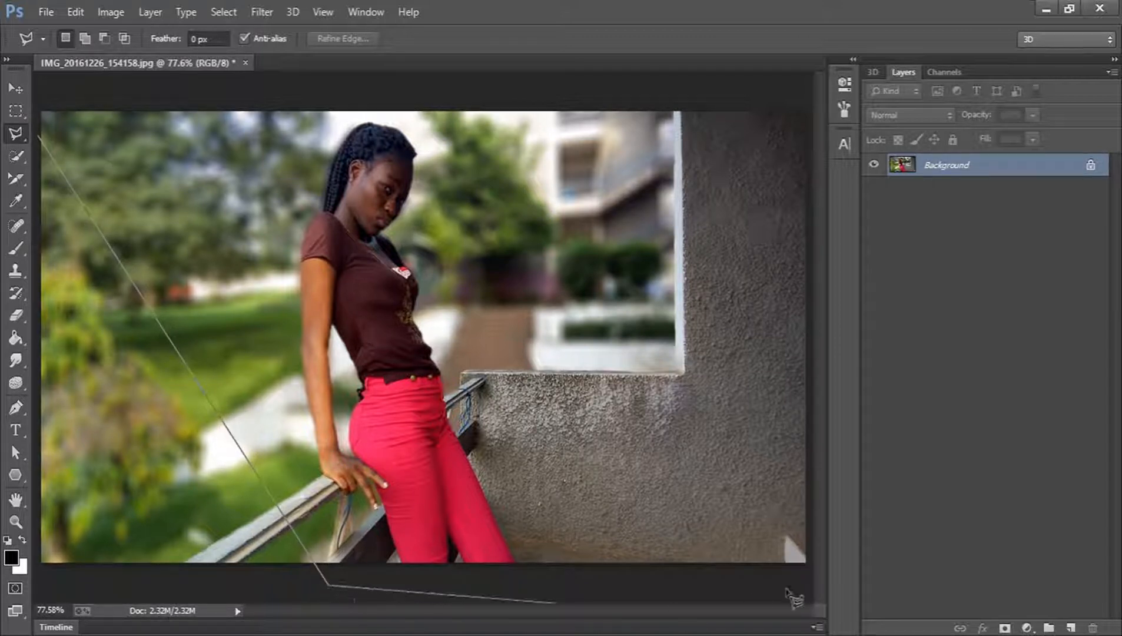
click(813, 582)
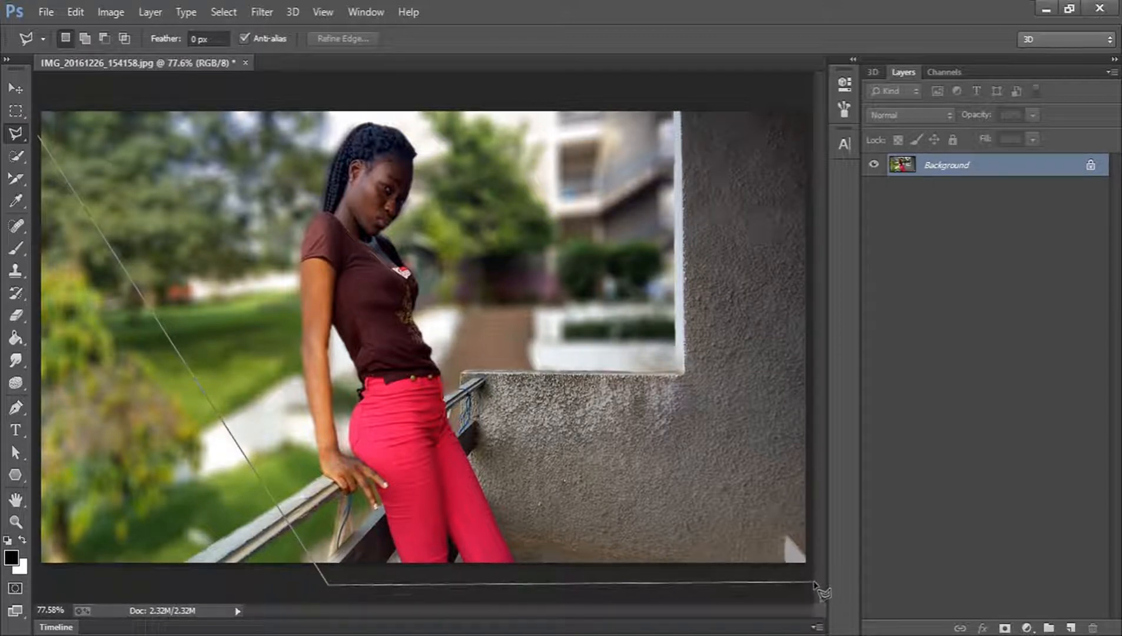
click(809, 356)
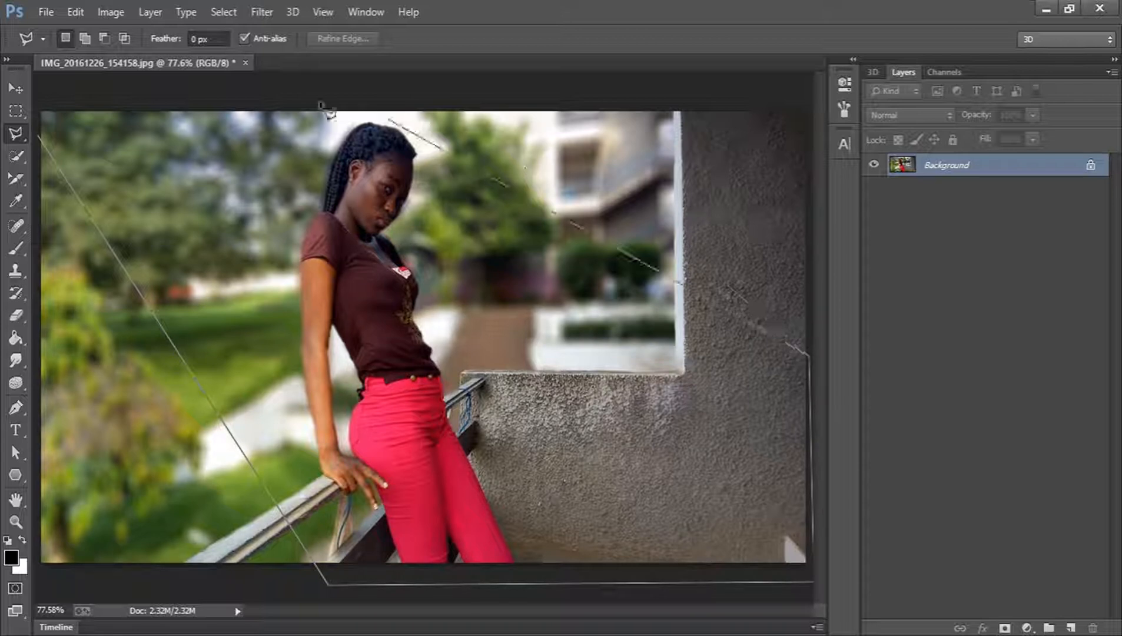
click(152, 90)
click(37, 92)
click(38, 137)
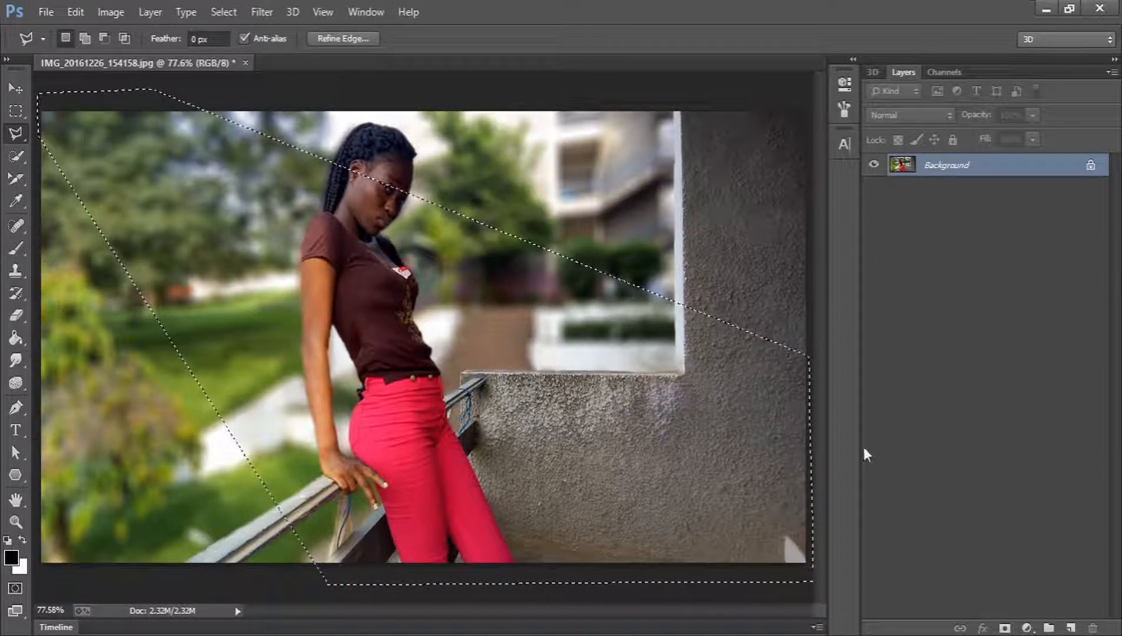
Step: Add an Exposure adjustment layer masked to the ray selection and set its exposure to +0.25
click(1027, 628)
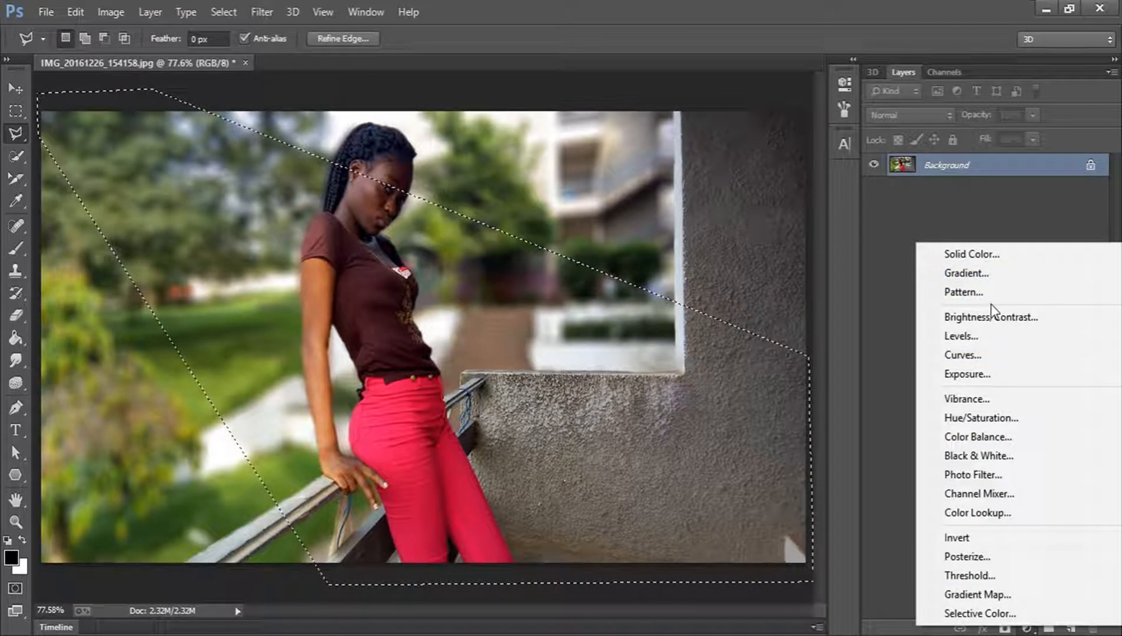
click(982, 382)
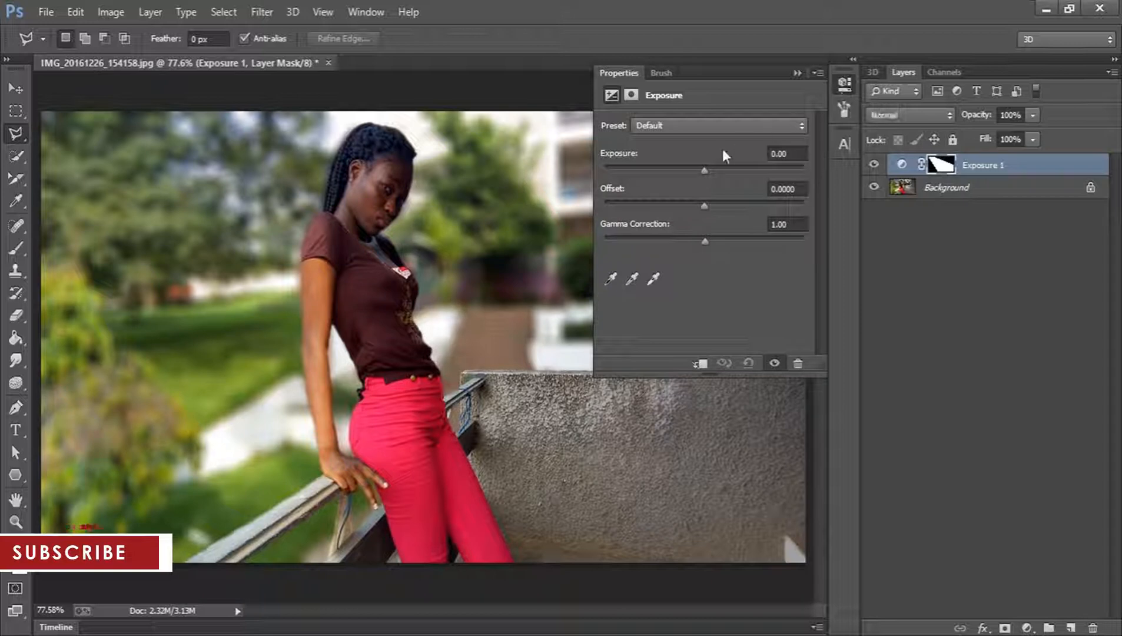
mouse_move(706, 170)
mouse_down()
mouse_move(753, 170)
mouse_move(706, 170)
mouse_up()
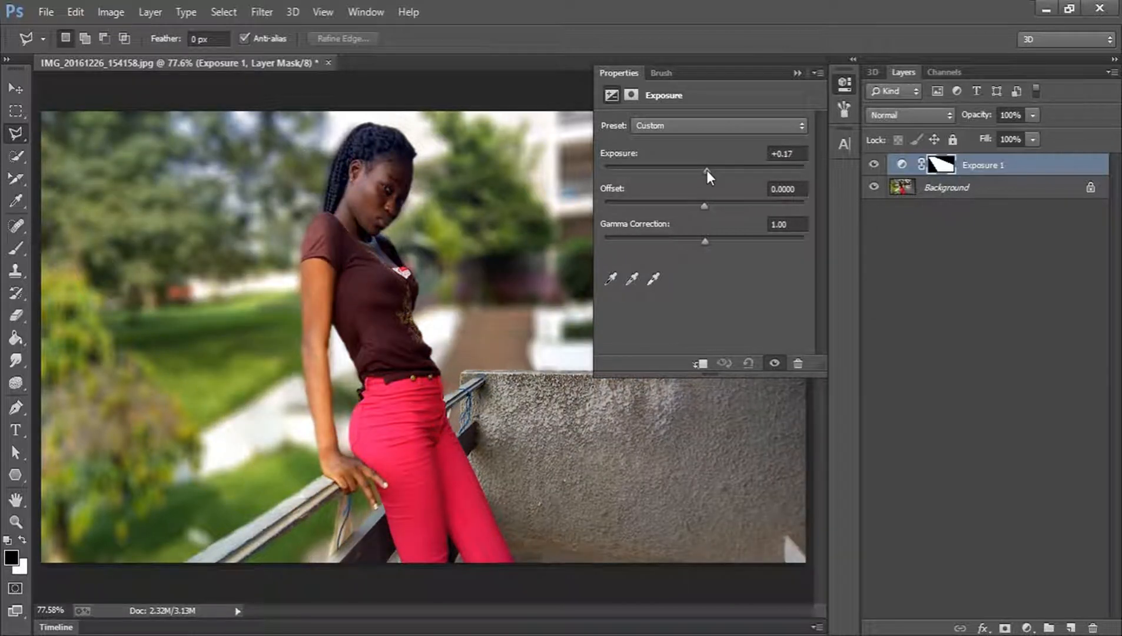
click(805, 154)
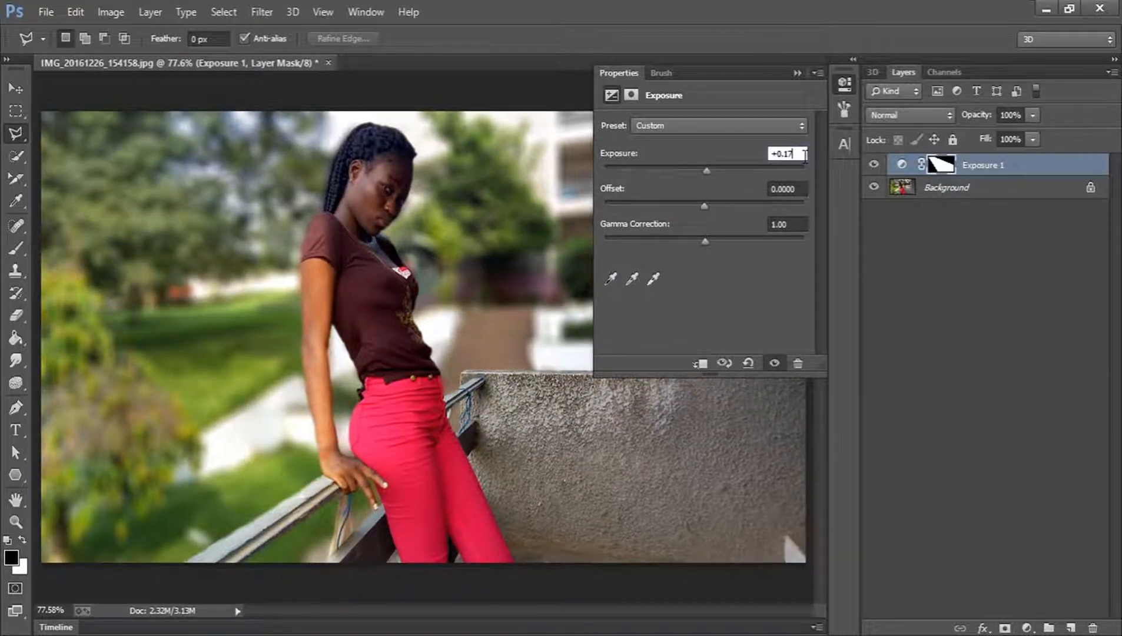
key(BackSpace)
text(20)
text(5)
key(Return)
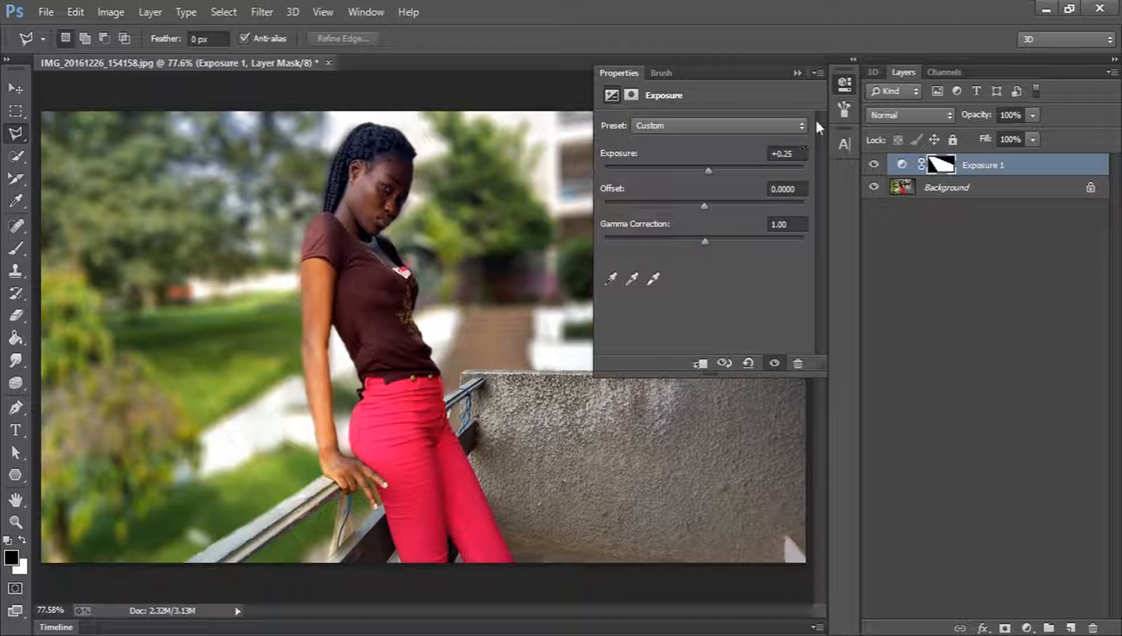
click(844, 86)
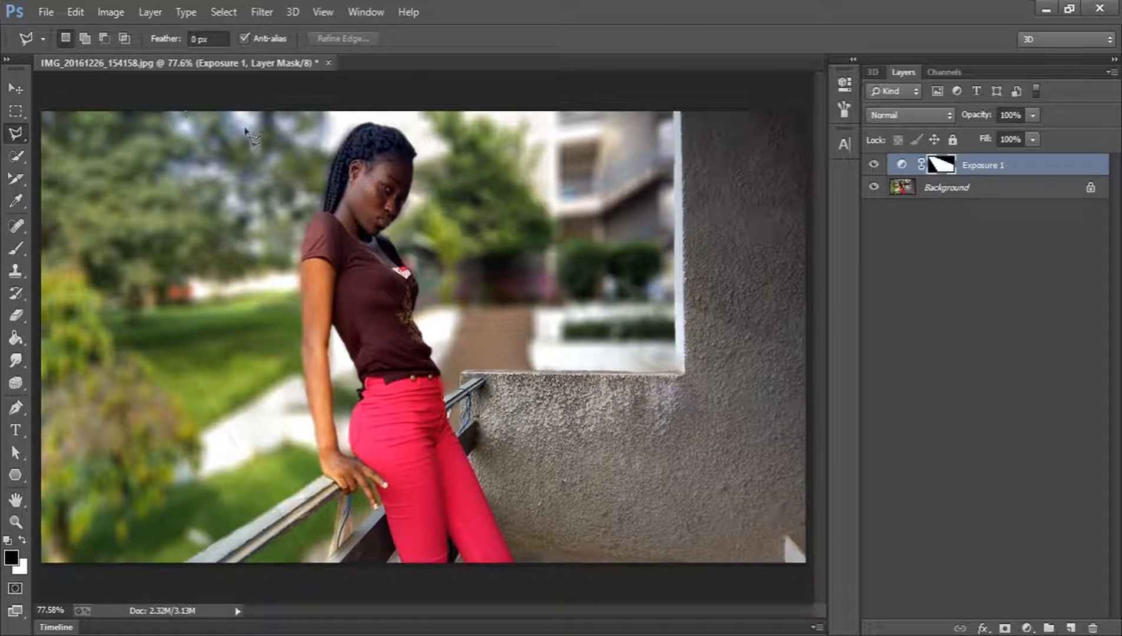
Step: Set the exposure of the Exposure 1 adjustment layer to +0.50
double_click(901, 165)
click(792, 155)
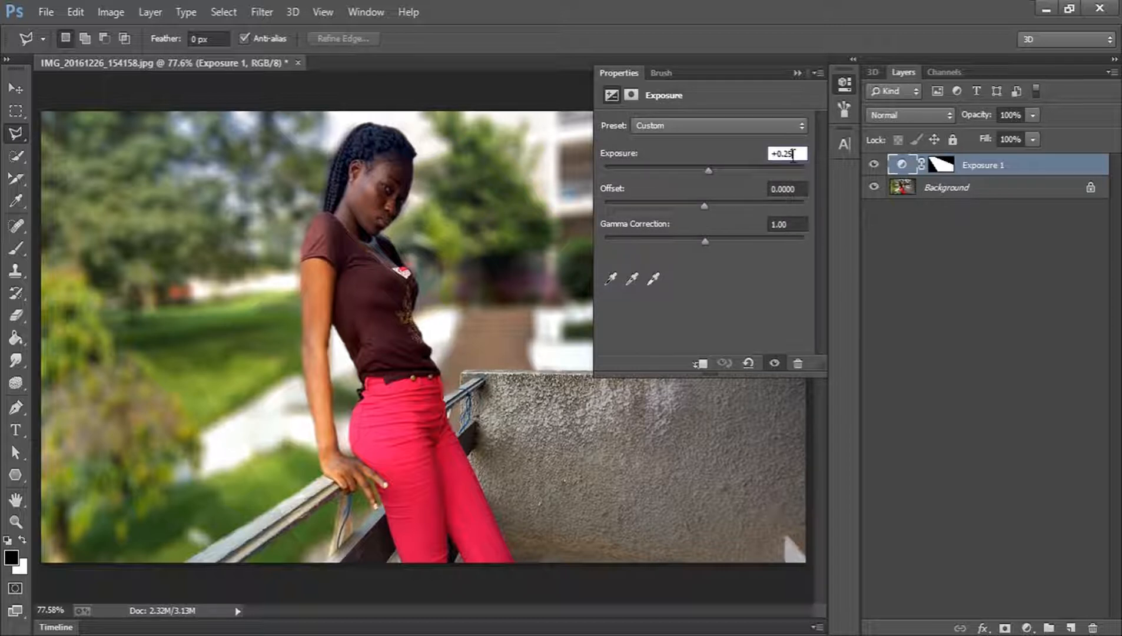
key(BackSpace)
text(50)
key(Return)
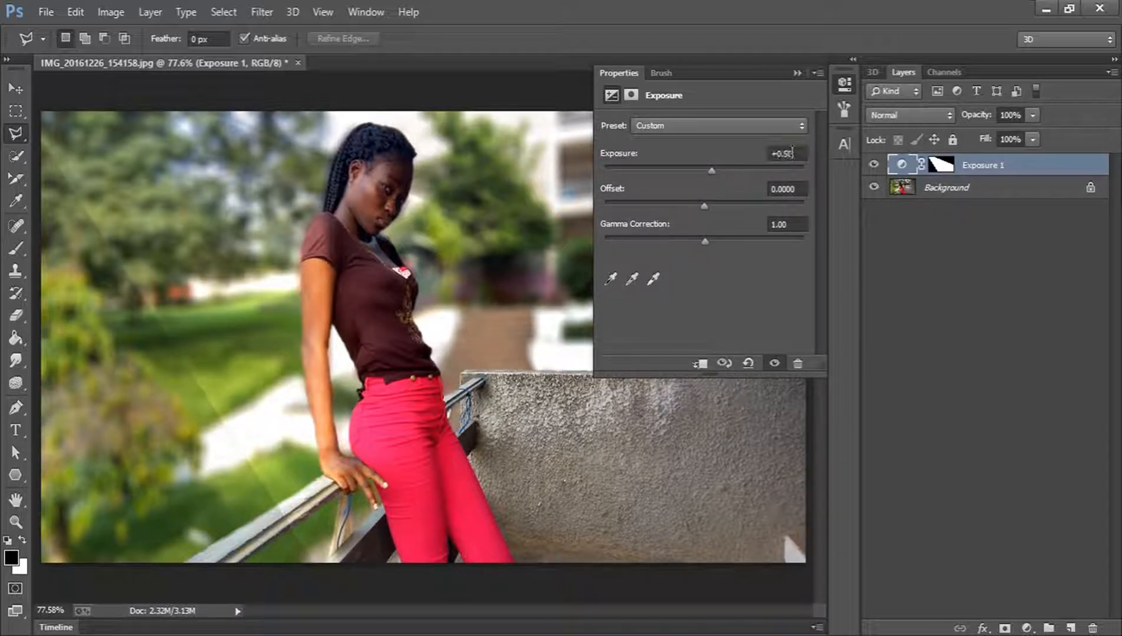
click(841, 86)
click(844, 84)
click(844, 84)
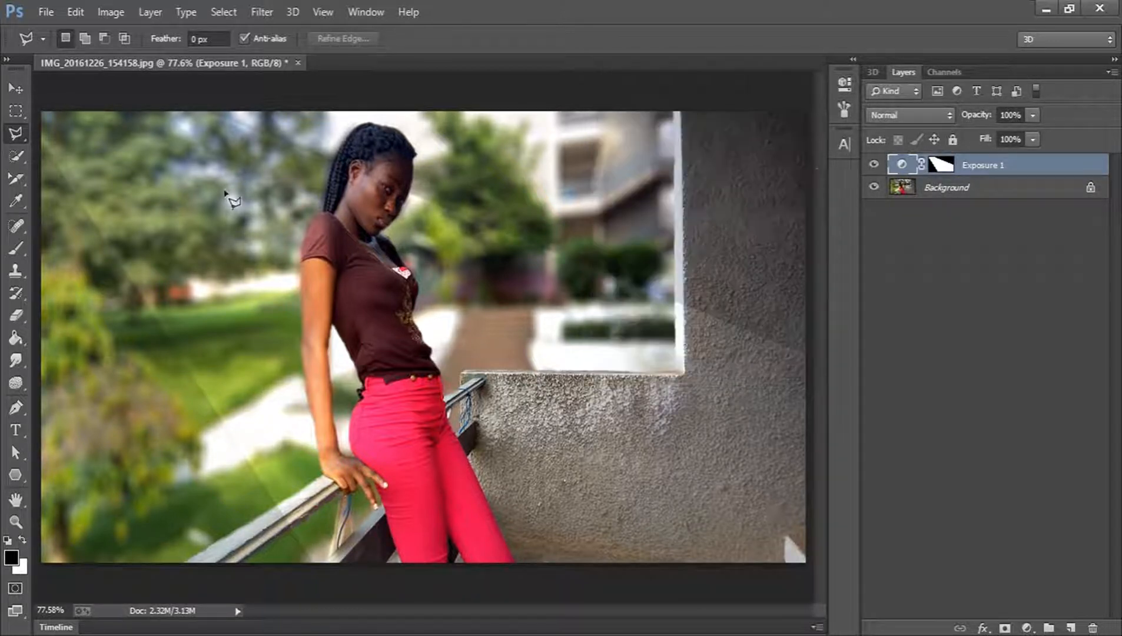
Step: Draw a narrower polygonal lasso ray inside the first one, from the photo's upper-left corner to its lower-right area
click(57, 111)
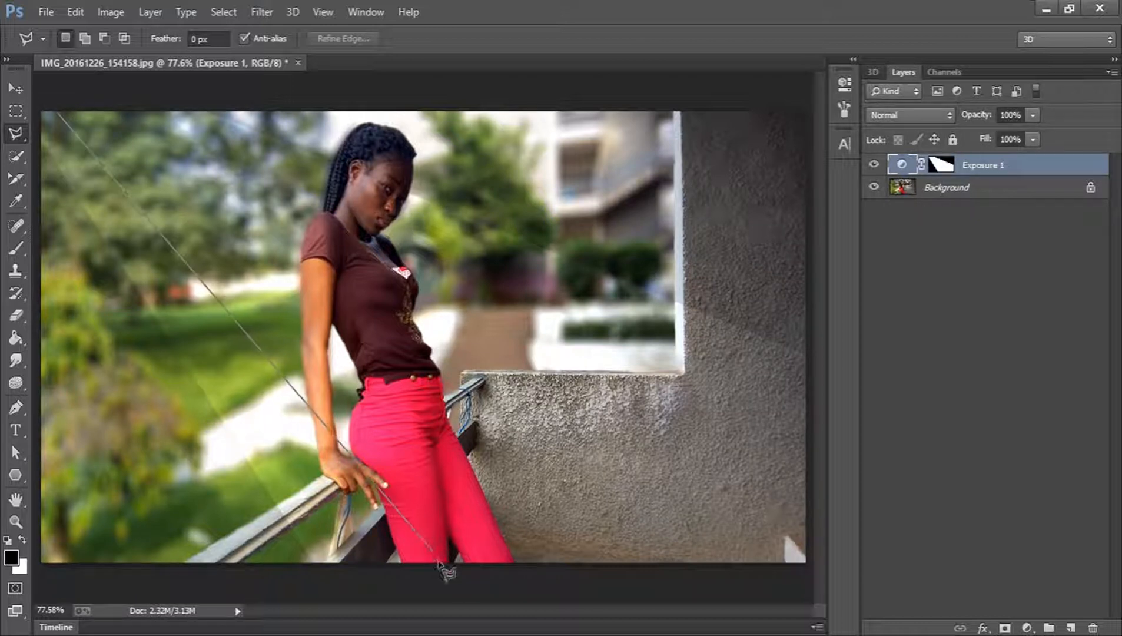
click(455, 578)
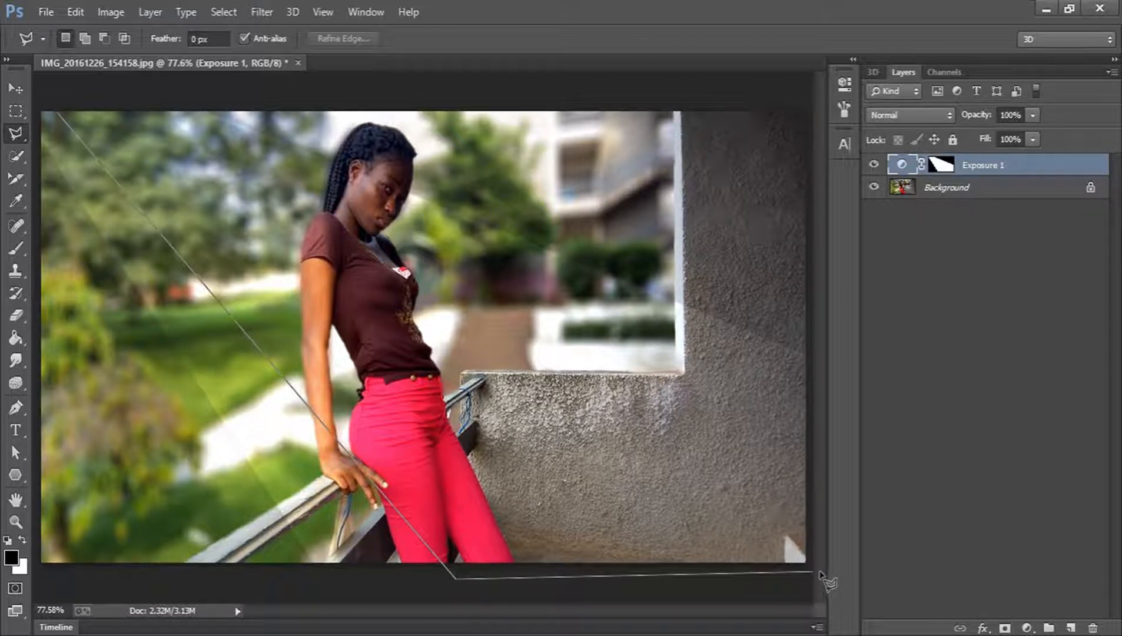
click(809, 567)
click(813, 436)
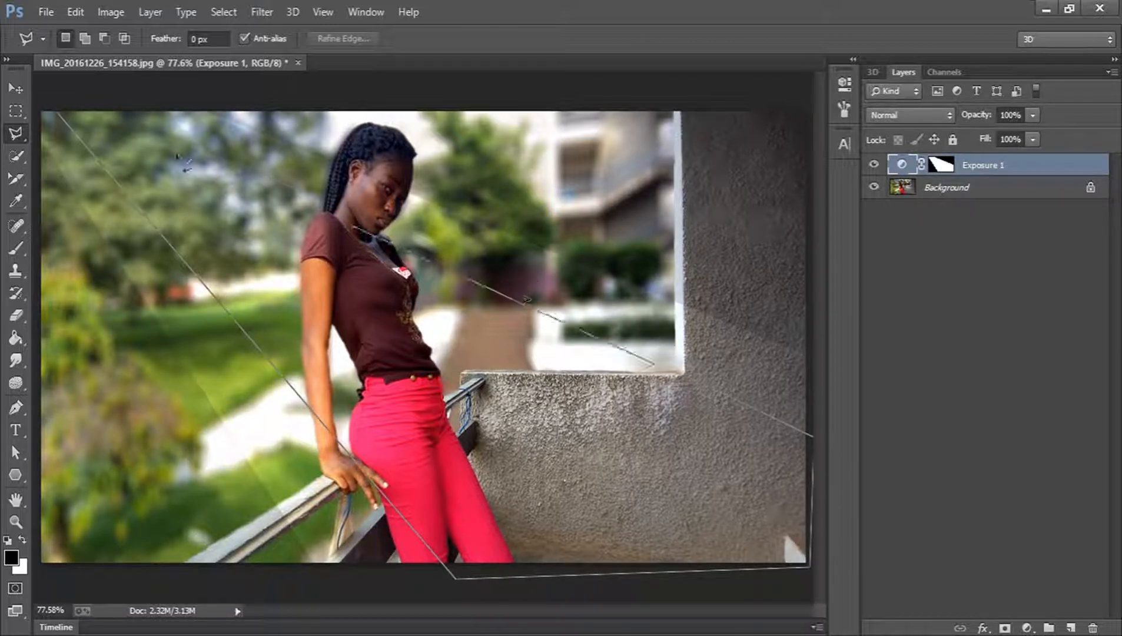
click(116, 95)
click(47, 93)
click(56, 111)
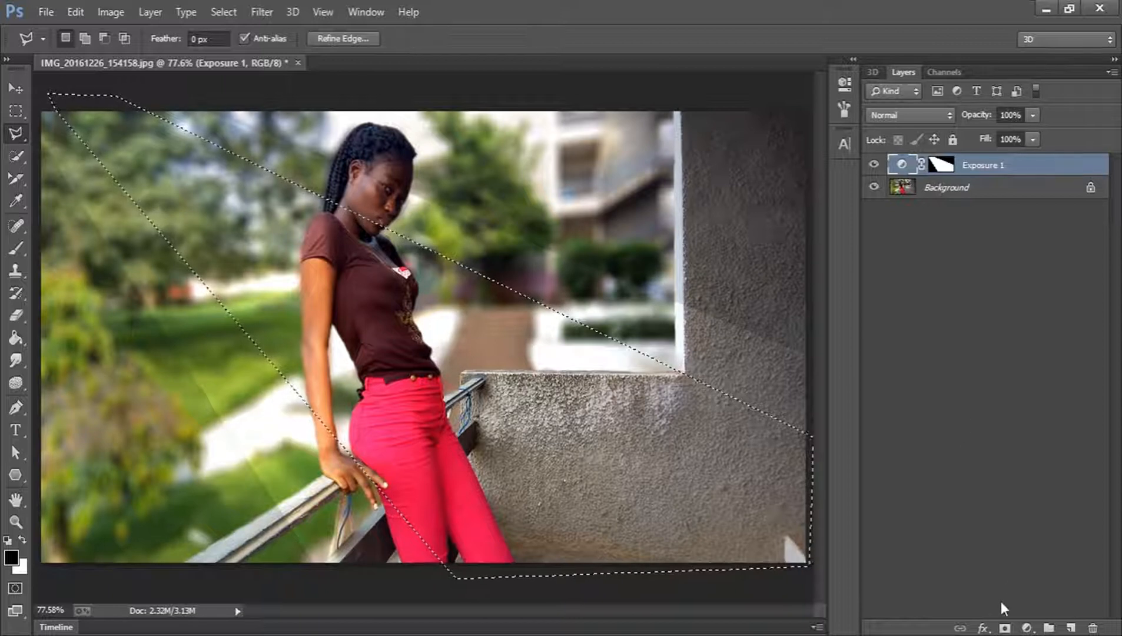
Step: Add a second Exposure adjustment layer masked to the narrower ray selection
click(1027, 629)
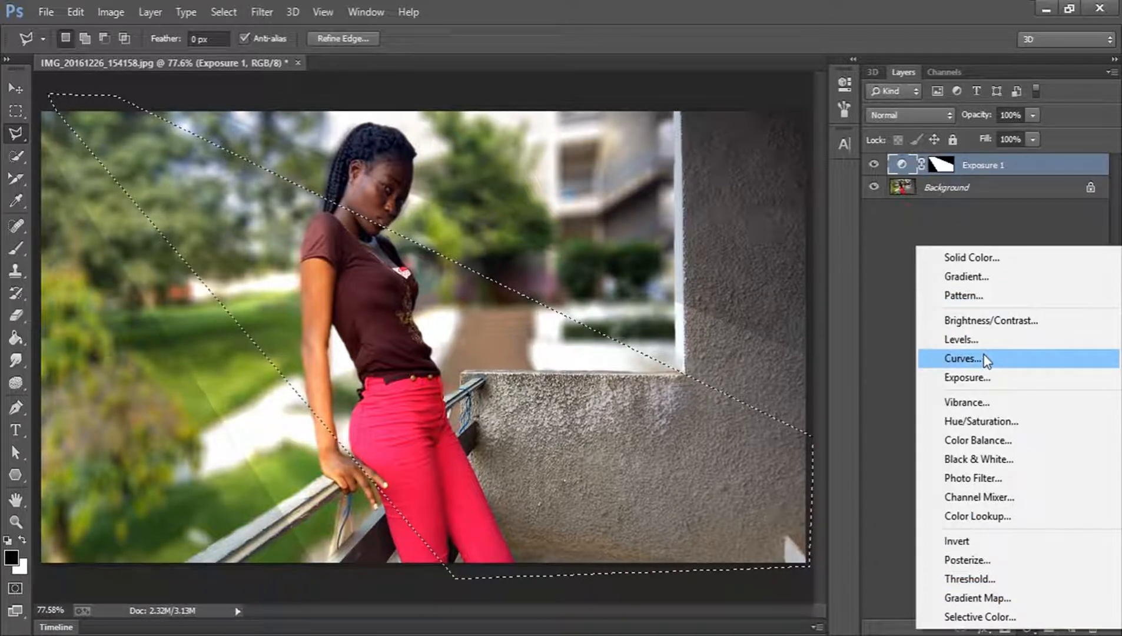
click(987, 378)
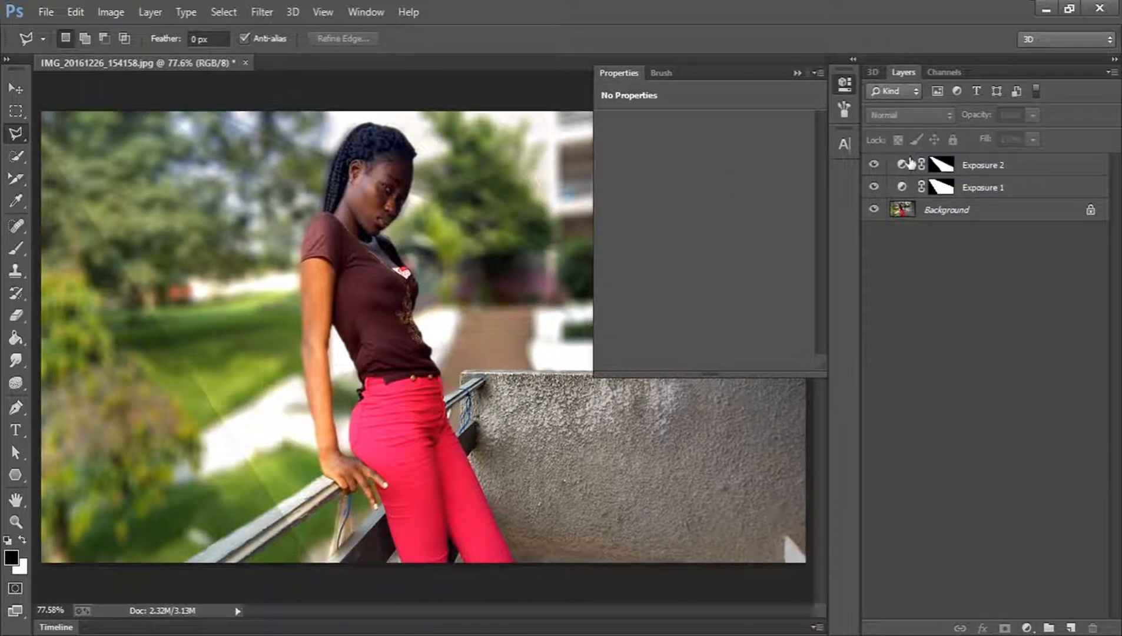
click(911, 163)
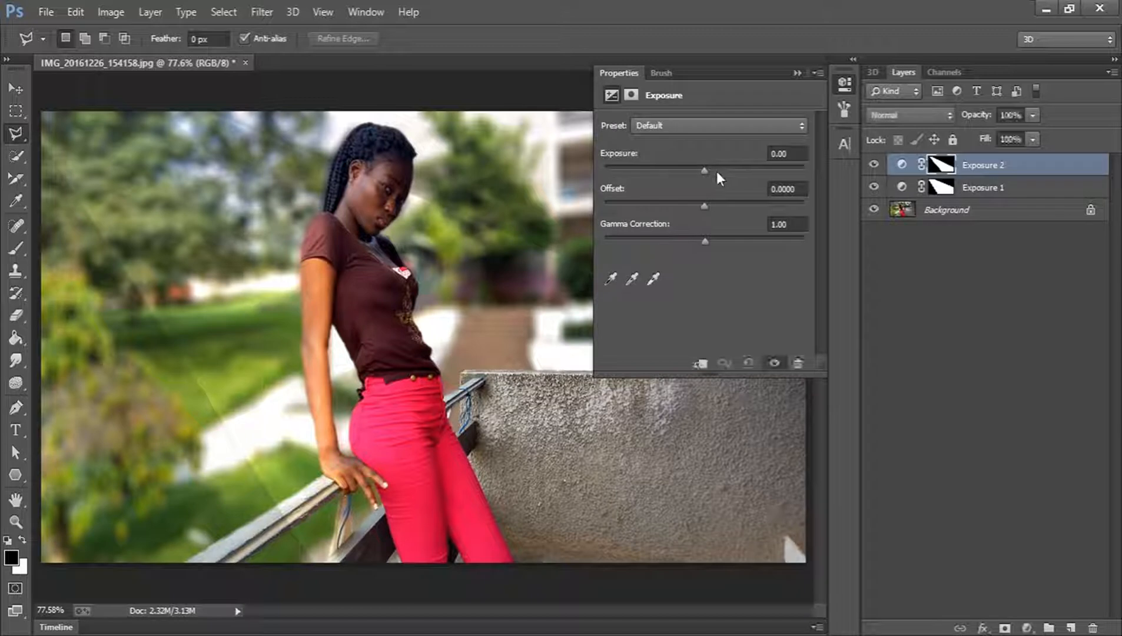
Step: Set the exposure of the Exposure 2 adjustment layer to +0.50
click(717, 171)
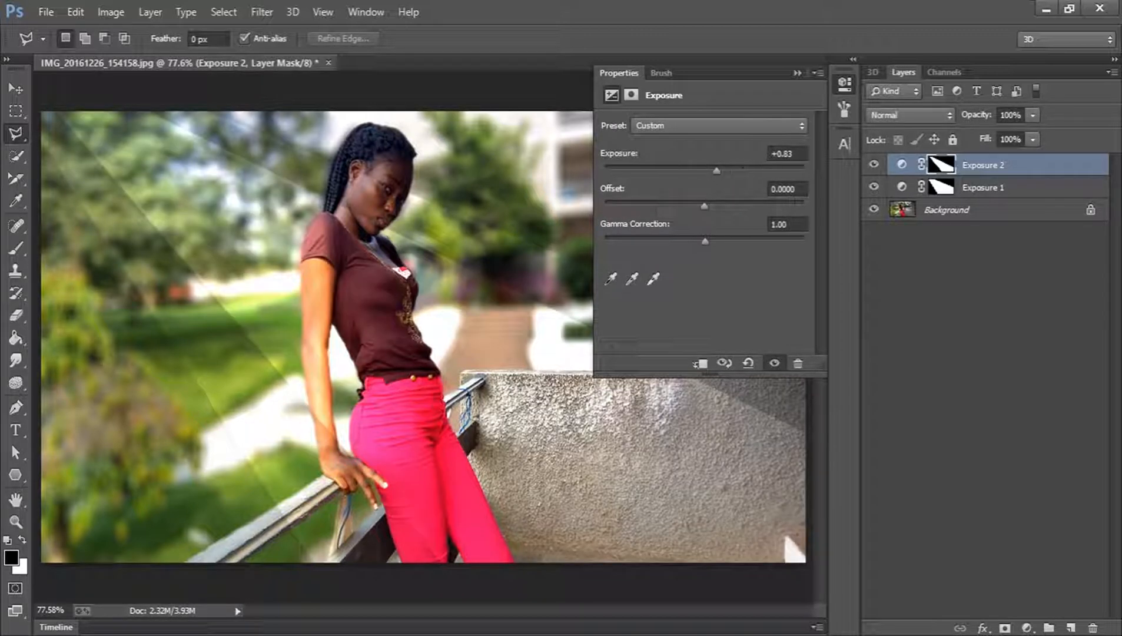
click(806, 153)
click(805, 153)
key(BackSpace)
key(BackSpace)
text(50)
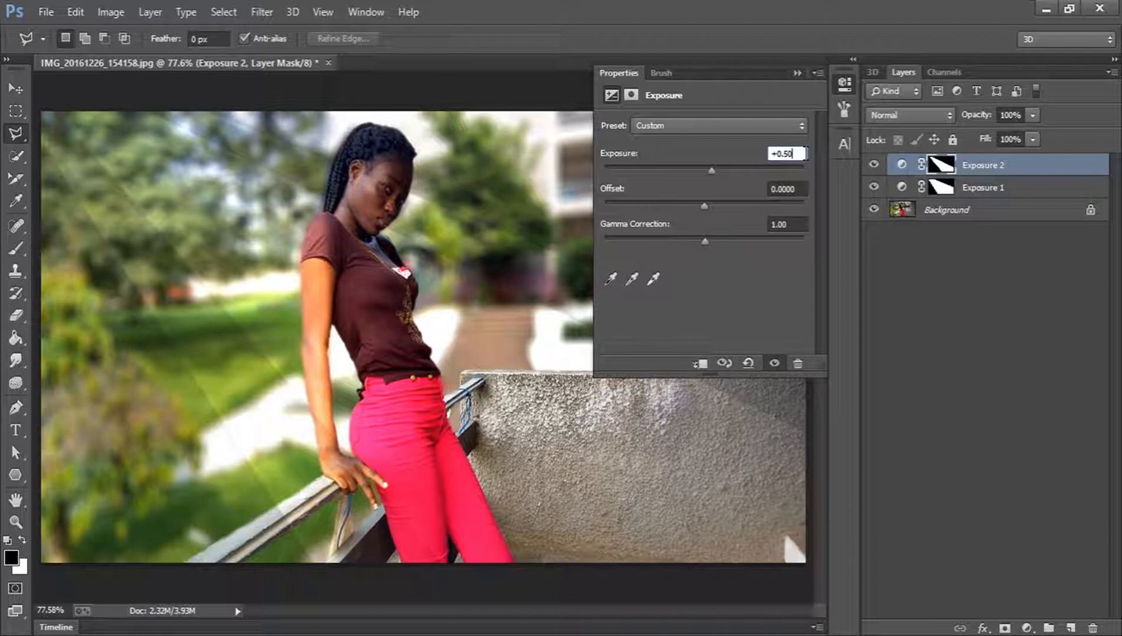
key(Return)
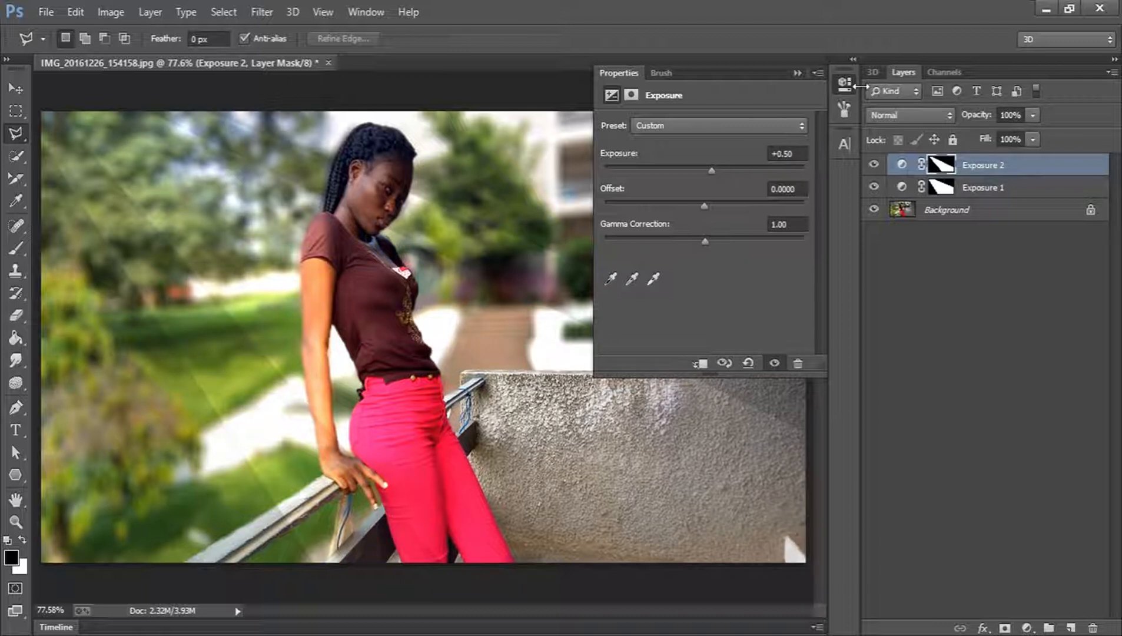
click(853, 84)
click(844, 93)
click(845, 84)
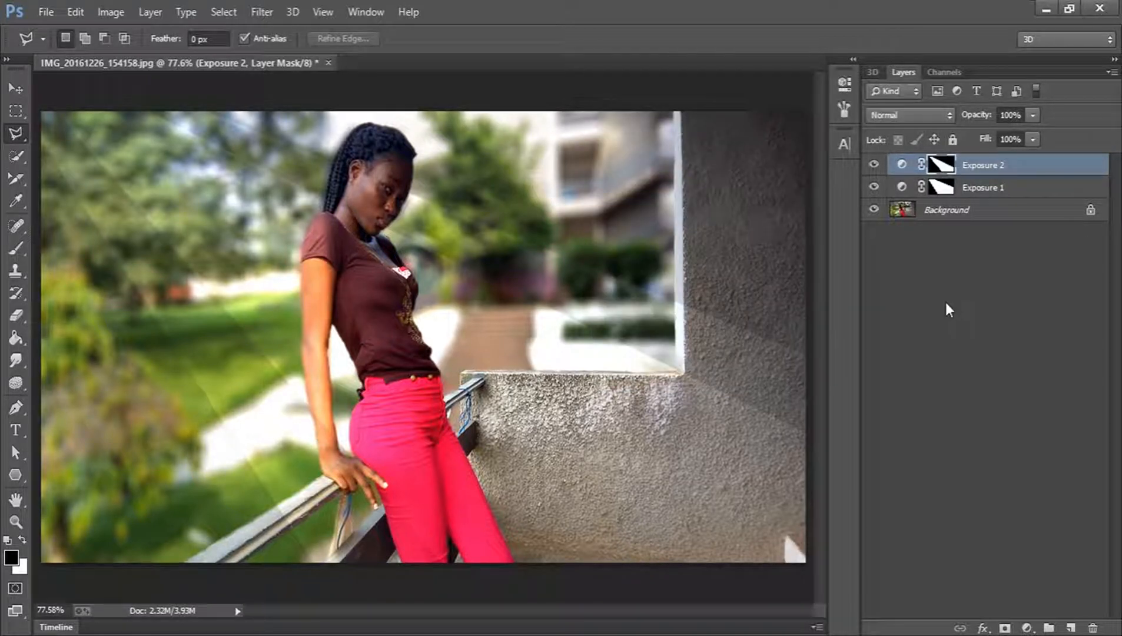
click(1012, 201)
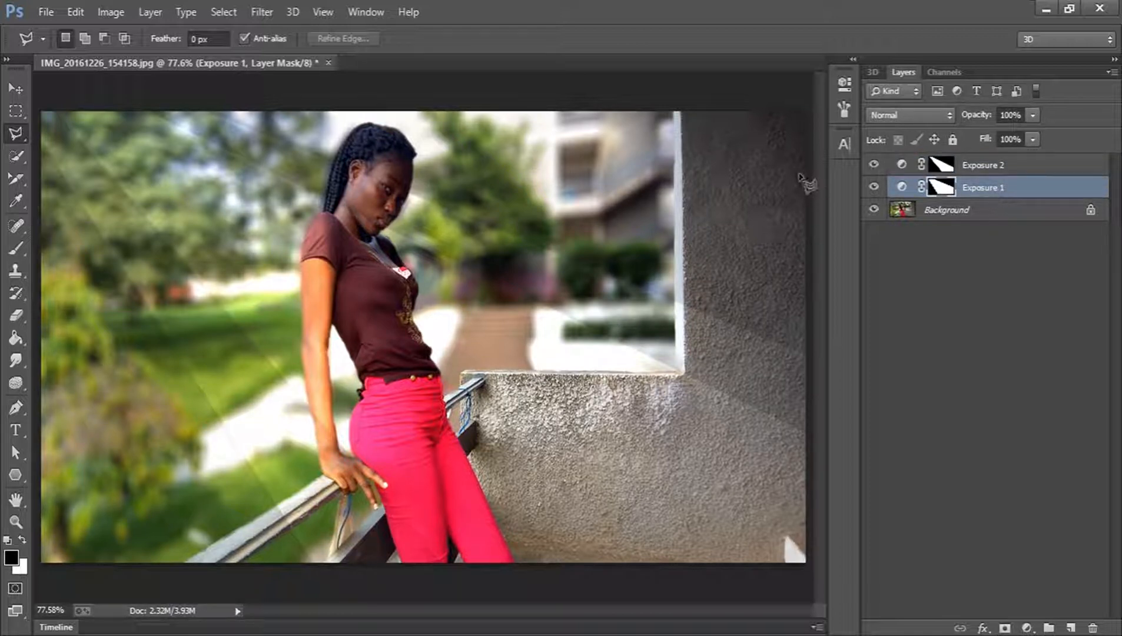
click(261, 13)
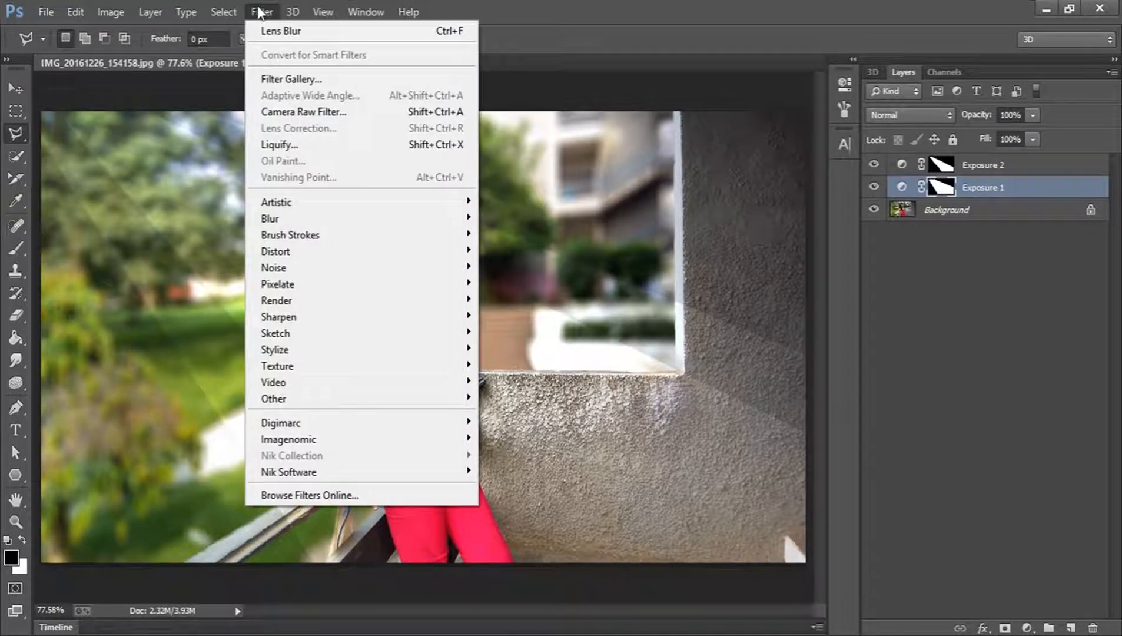
mouse_move(386, 225)
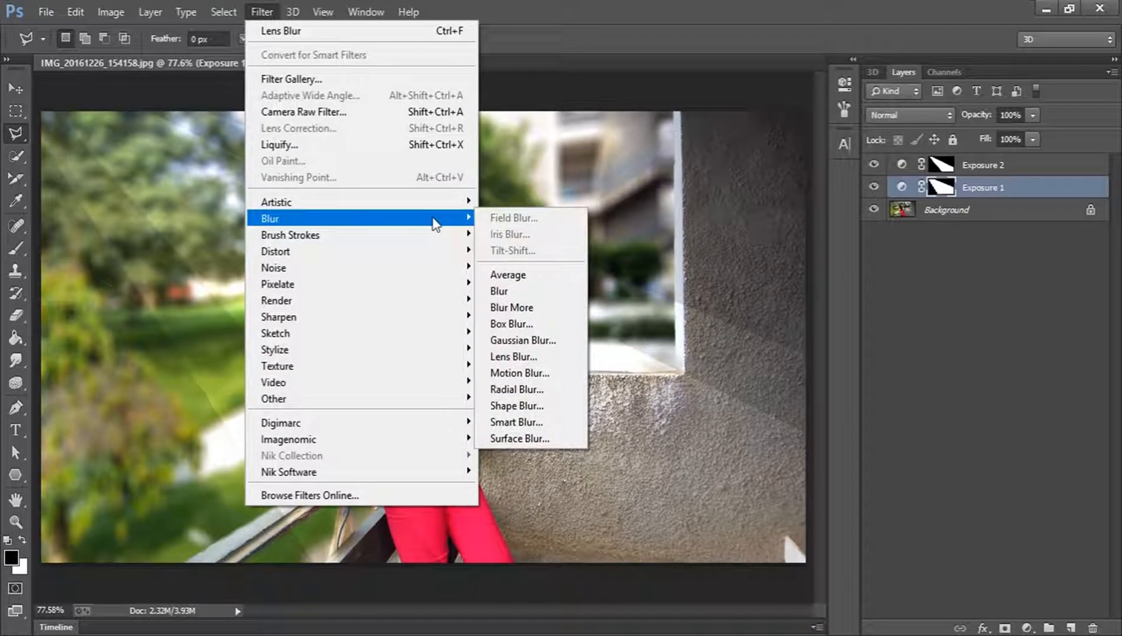
click(550, 341)
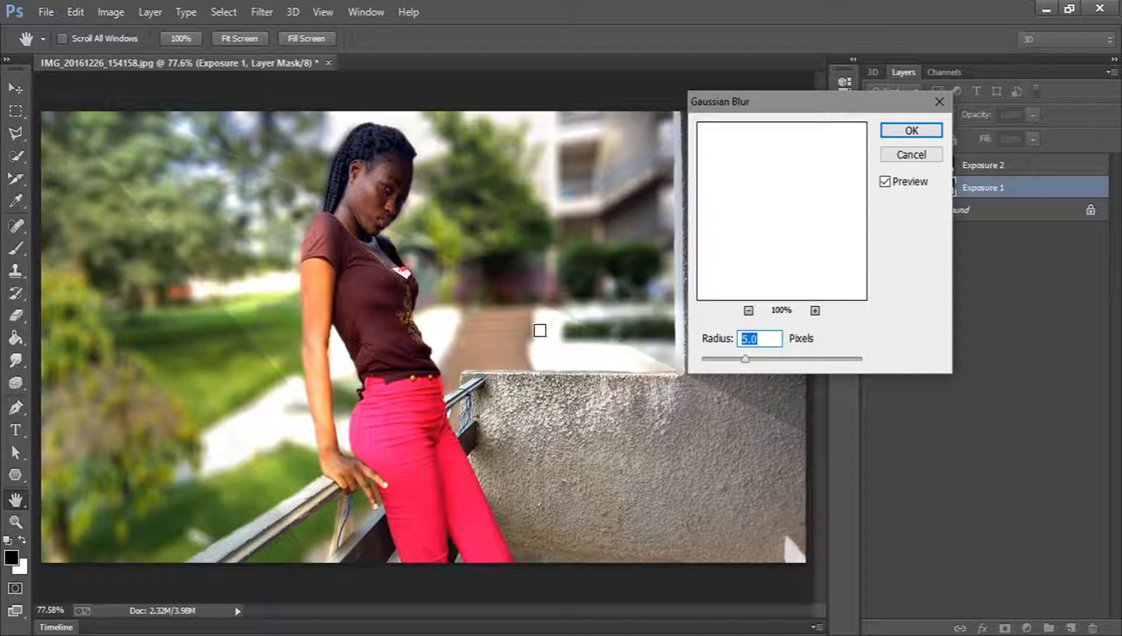
click(914, 159)
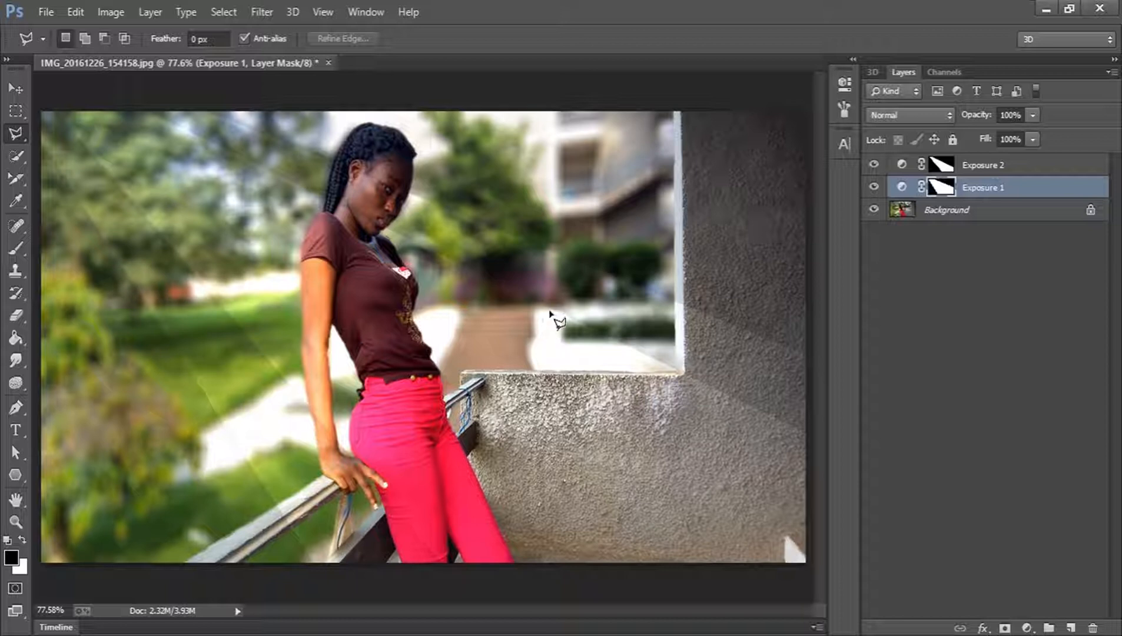
Step: Soften the Exposure 1 layer mask with a Gaussian Blur of 5.0 pixels radius
click(262, 12)
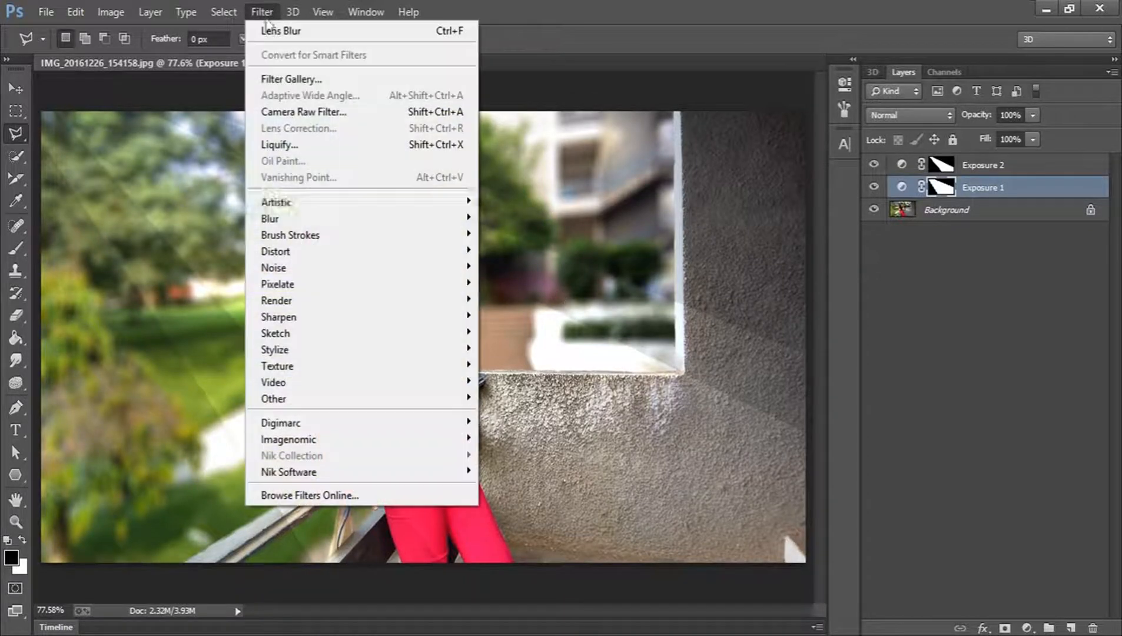
mouse_move(338, 218)
click(526, 340)
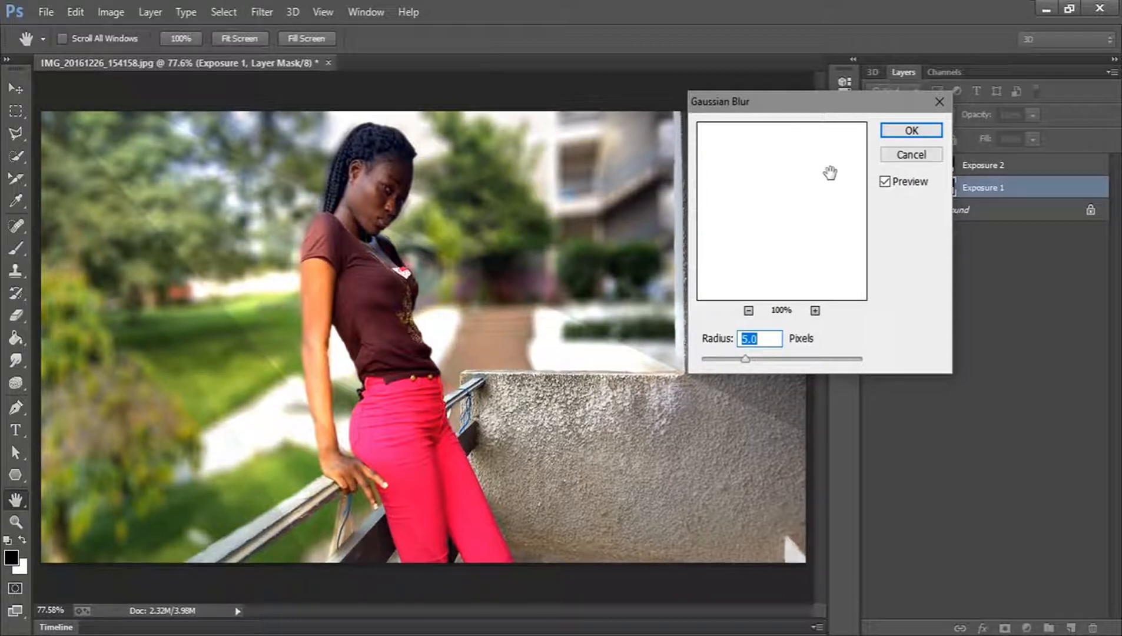
click(907, 130)
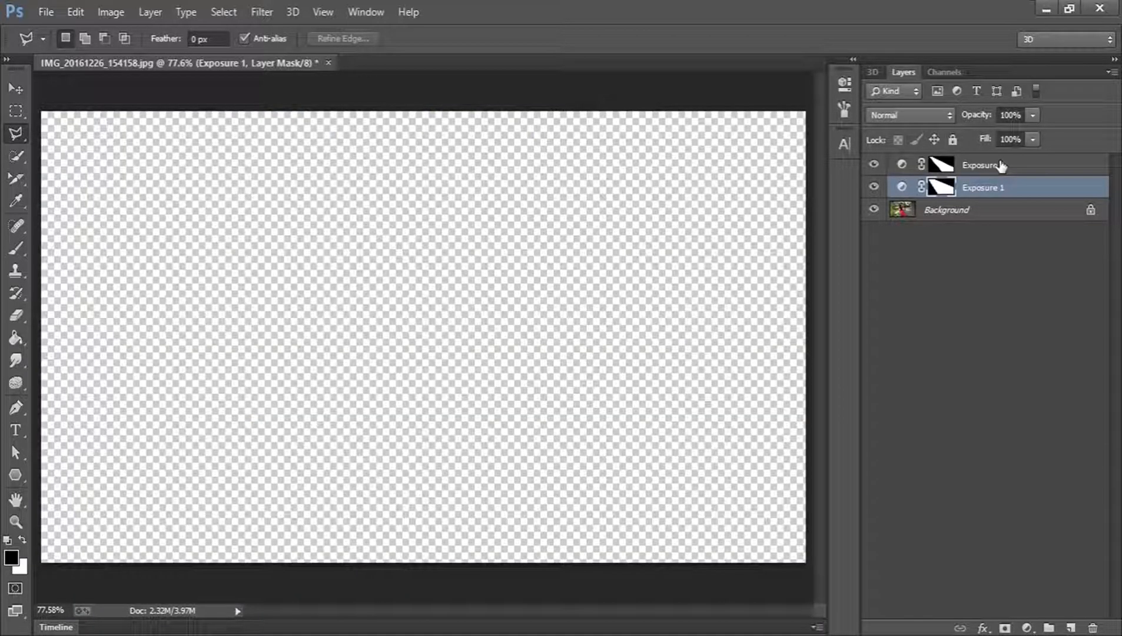
Step: Soften the Exposure 2 layer mask with a Gaussian Blur as well
double_click(1001, 166)
click(1036, 173)
click(894, 168)
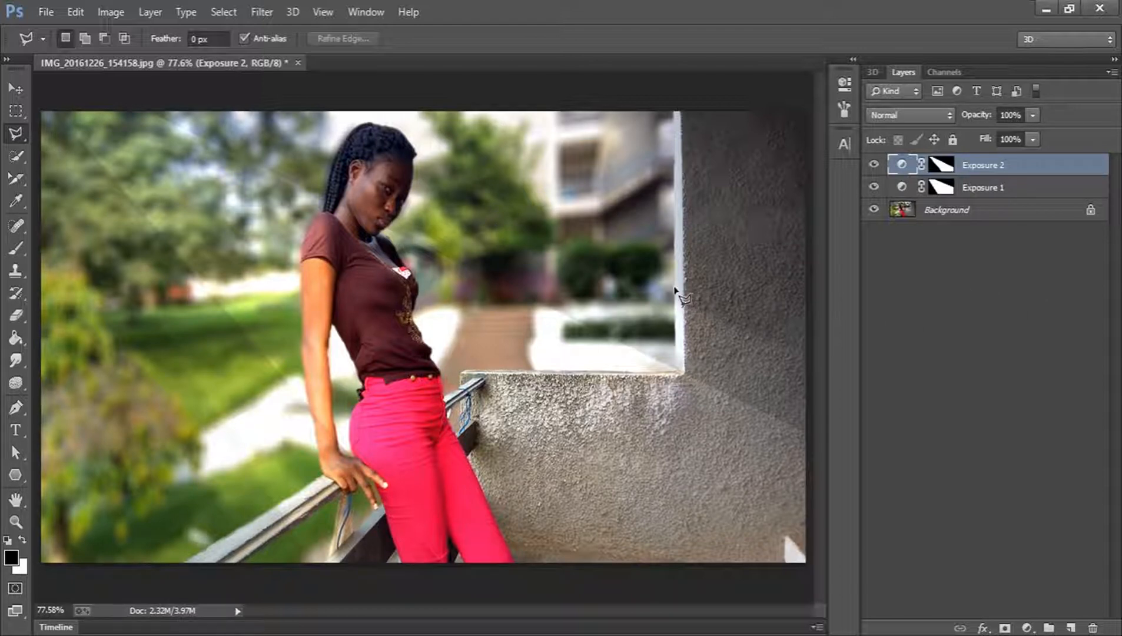
click(262, 12)
click(584, 7)
click(945, 166)
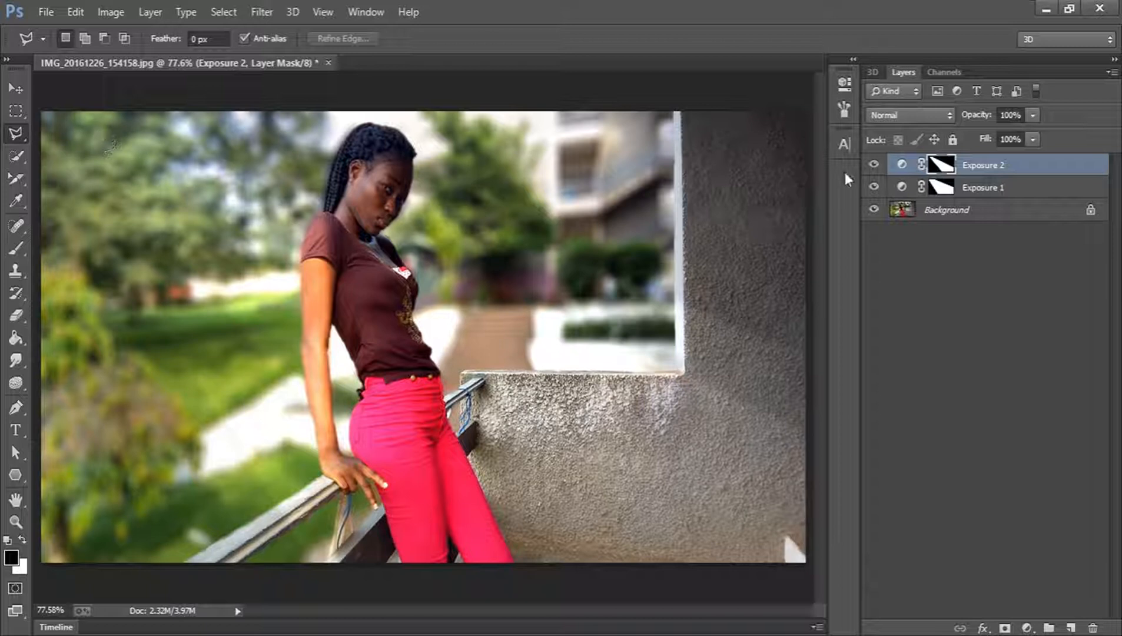
Step: Group the Exposure 1 and Exposure 2 layers, and toggle the group's visibility to compare the photo with and without the rays
shift+click(1015, 197)
key(ctrl+g)
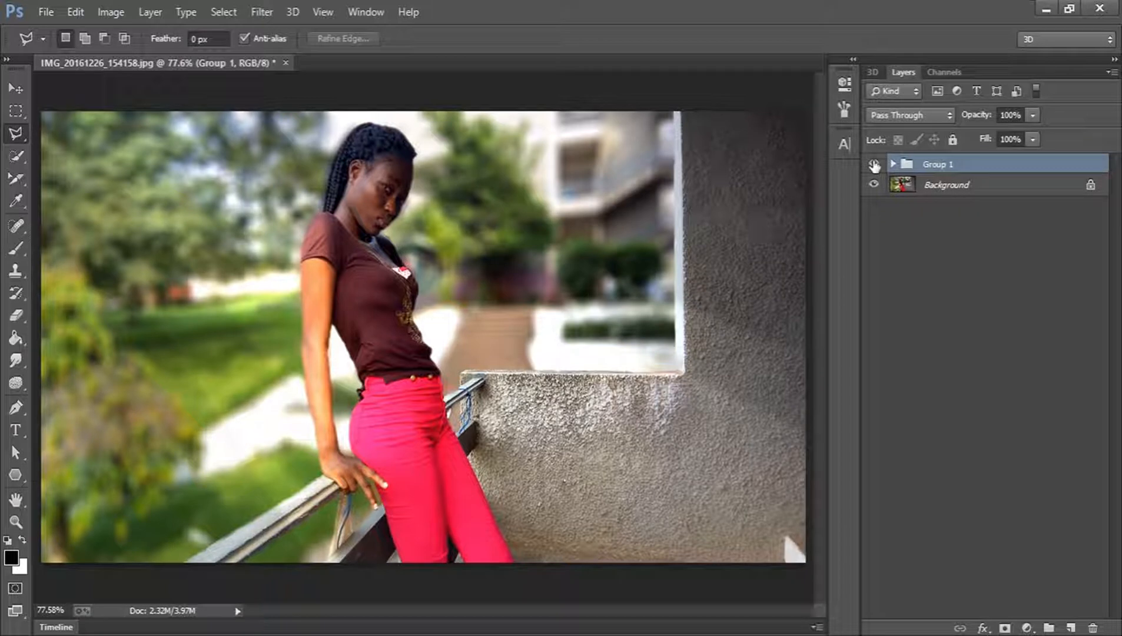
click(874, 165)
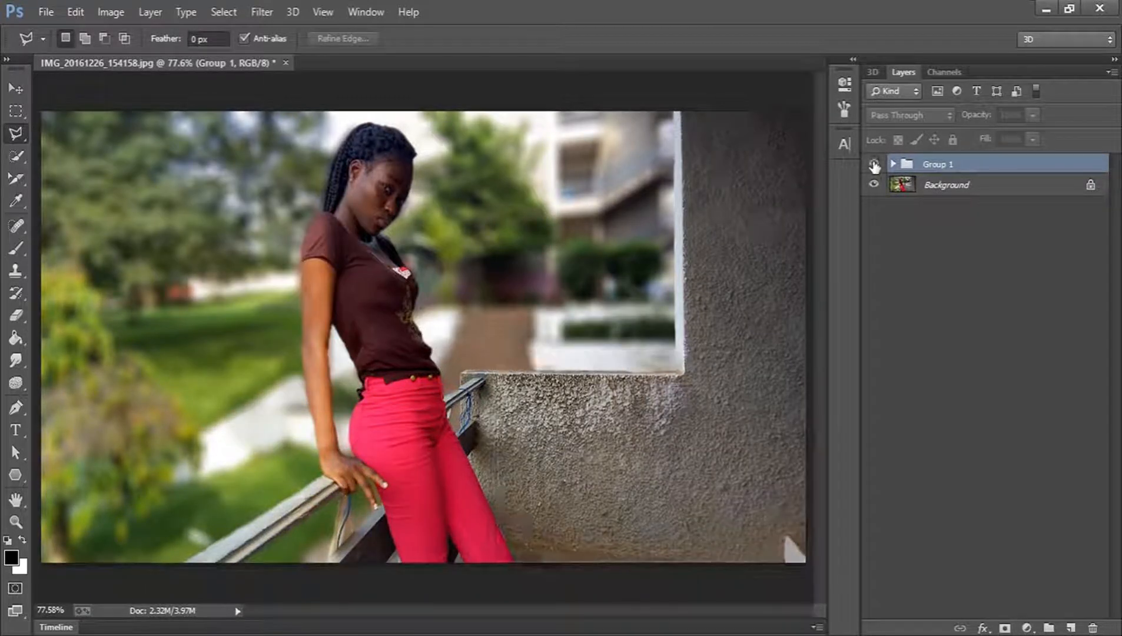
click(874, 166)
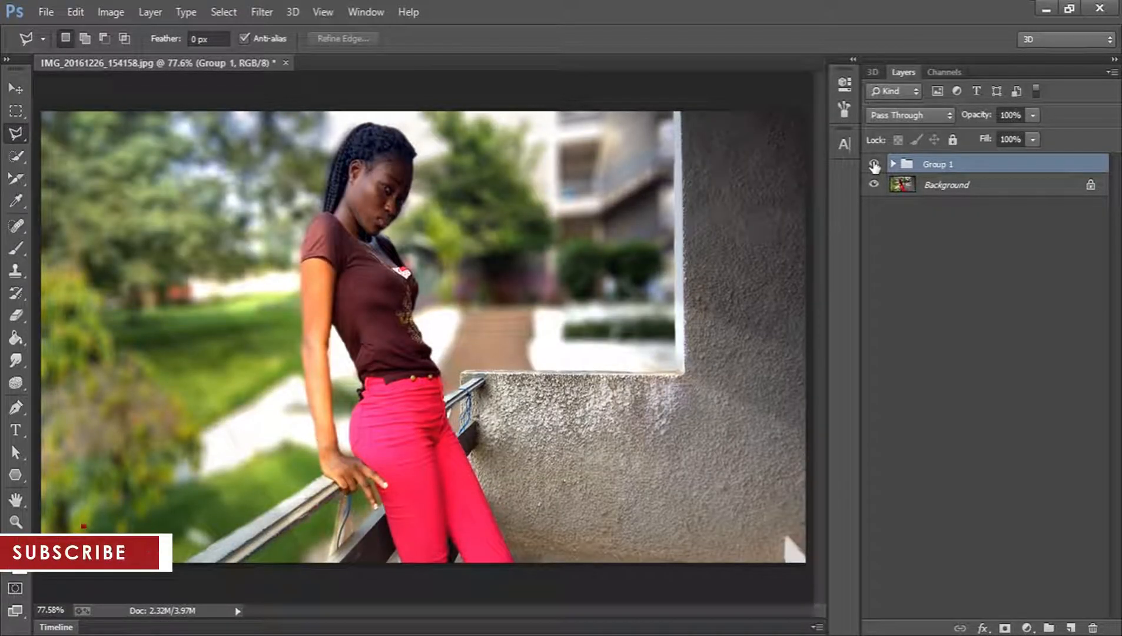
click(873, 166)
click(874, 166)
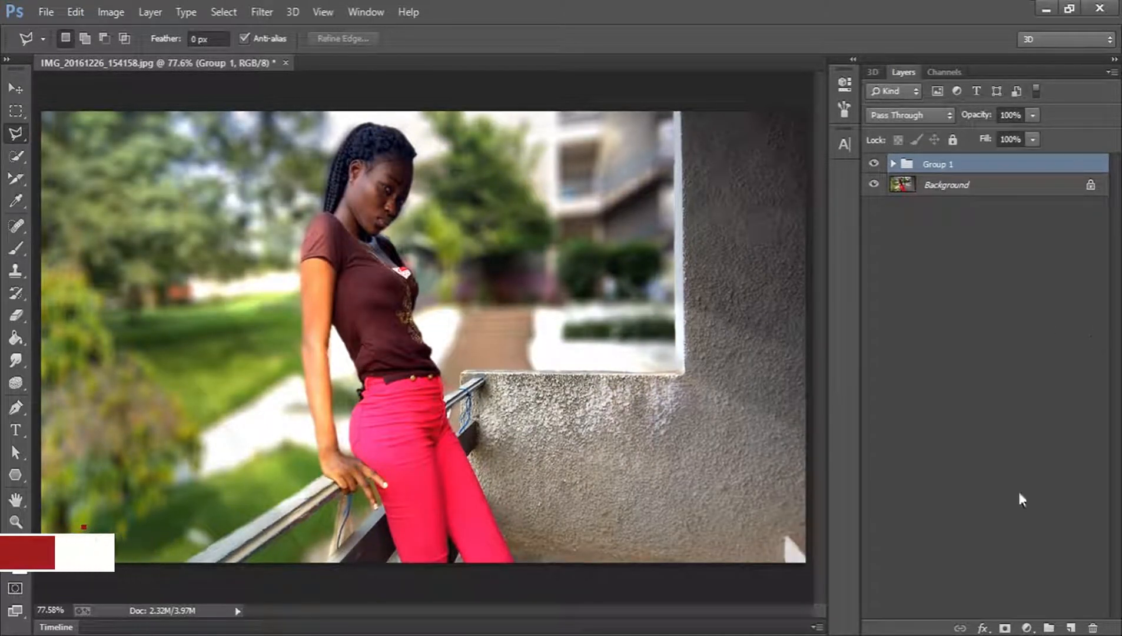
Step: Delete Group 1 together with its contents and add a new blank layer above the Background
click(1089, 628)
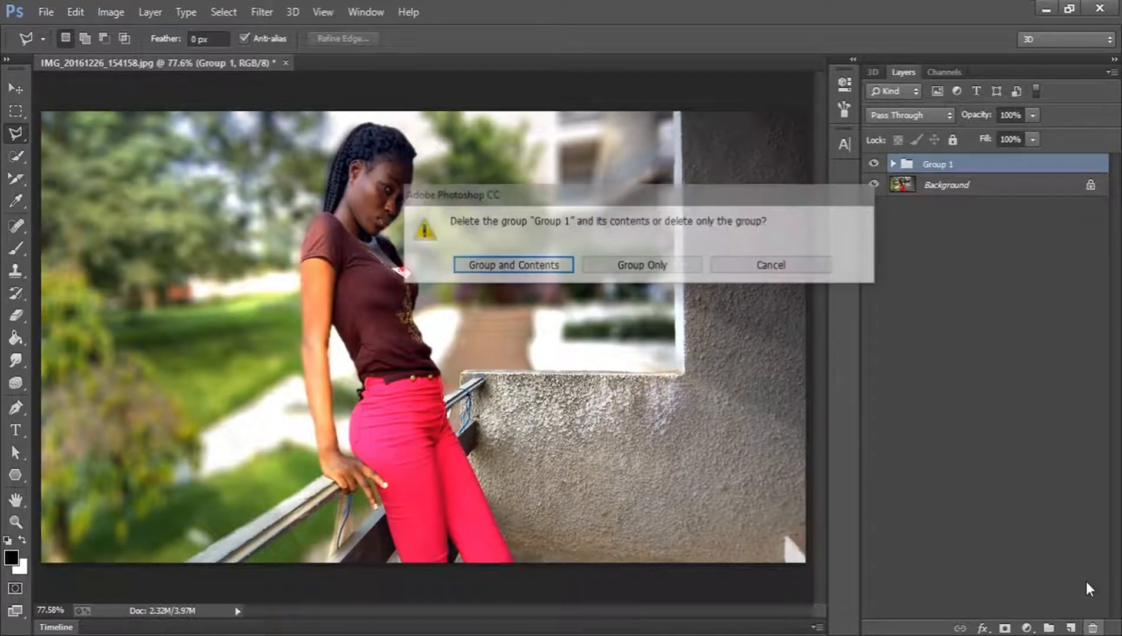
click(525, 268)
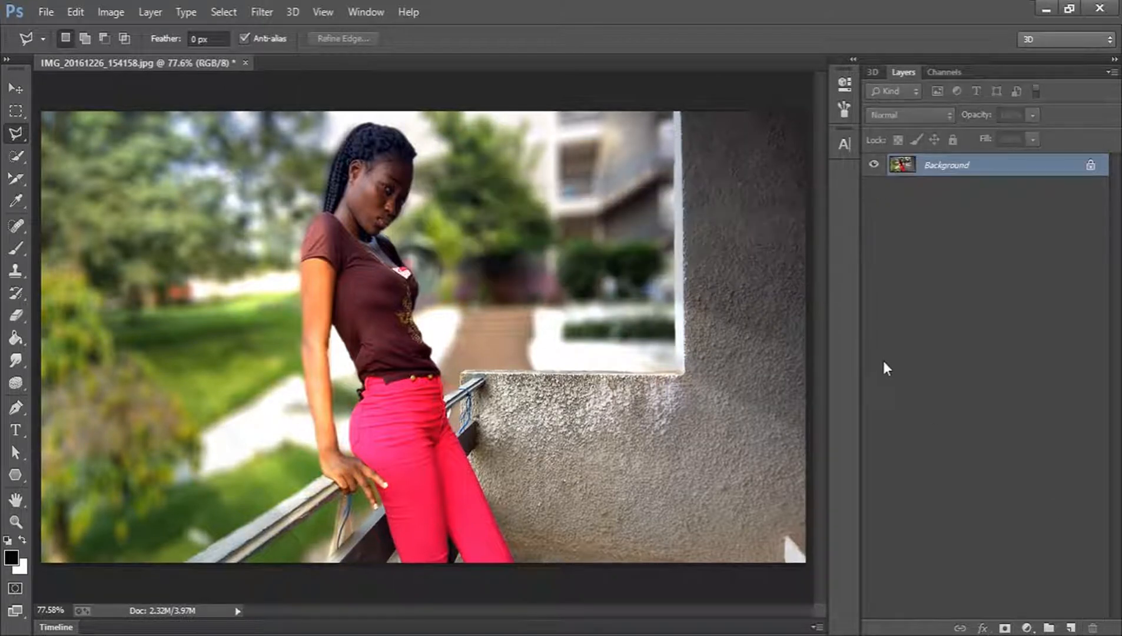
click(1071, 628)
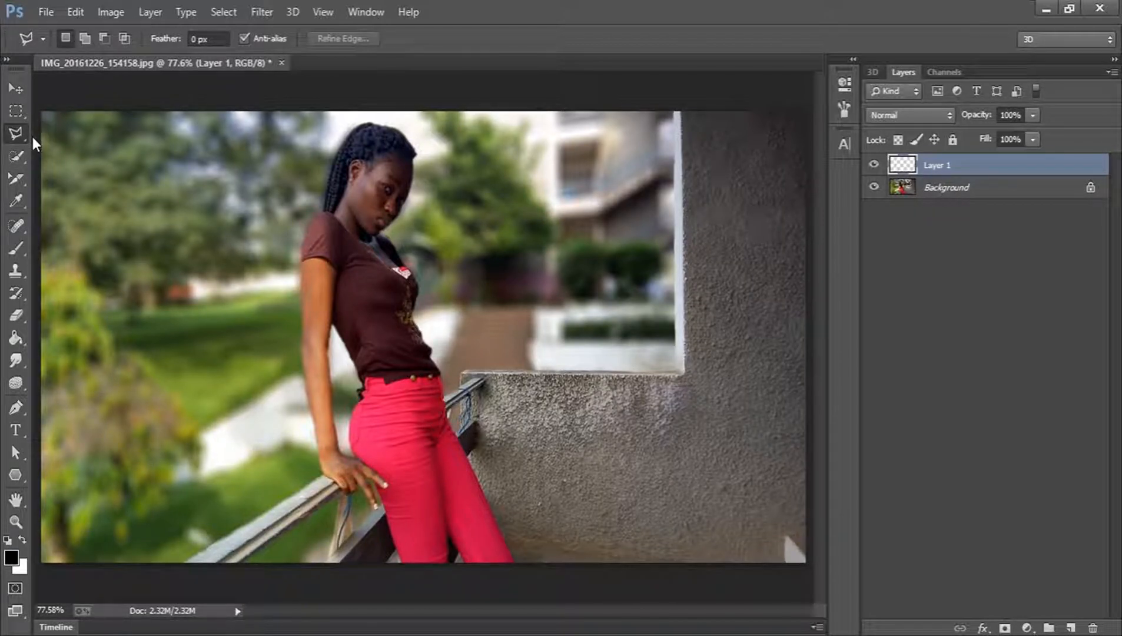
Step: Draw a jagged, multi-pointed polygonal lasso selection fanning out from the photo's upper-left corner towards the woman's chest and head
click(37, 185)
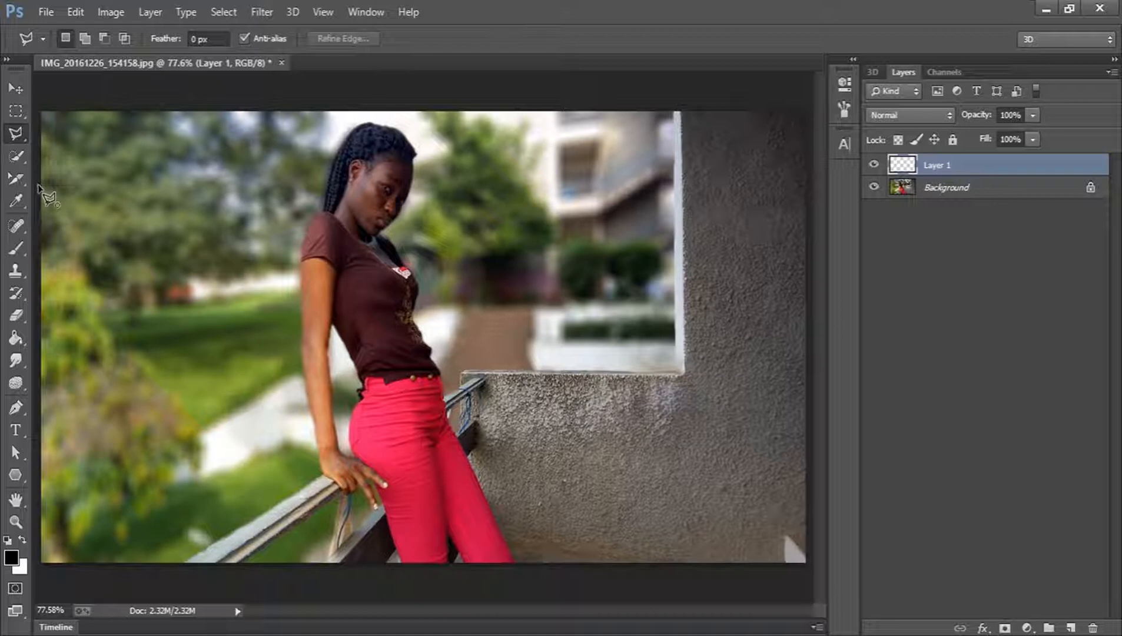
click(197, 326)
click(193, 225)
click(374, 285)
click(306, 236)
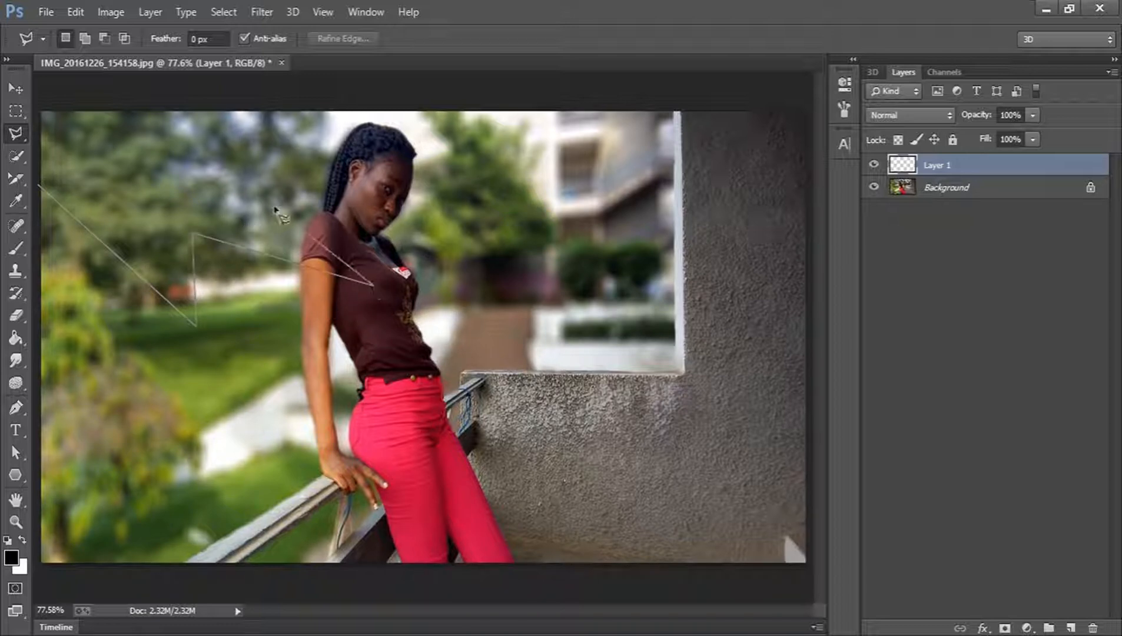
click(104, 140)
click(280, 170)
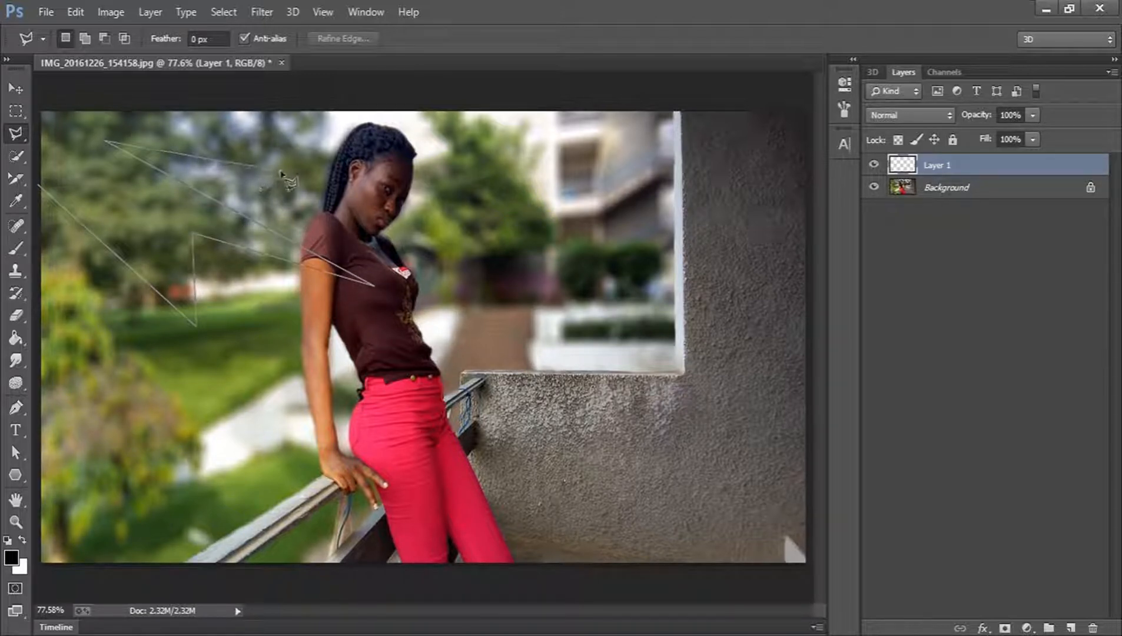
click(252, 141)
click(333, 149)
click(229, 88)
click(34, 91)
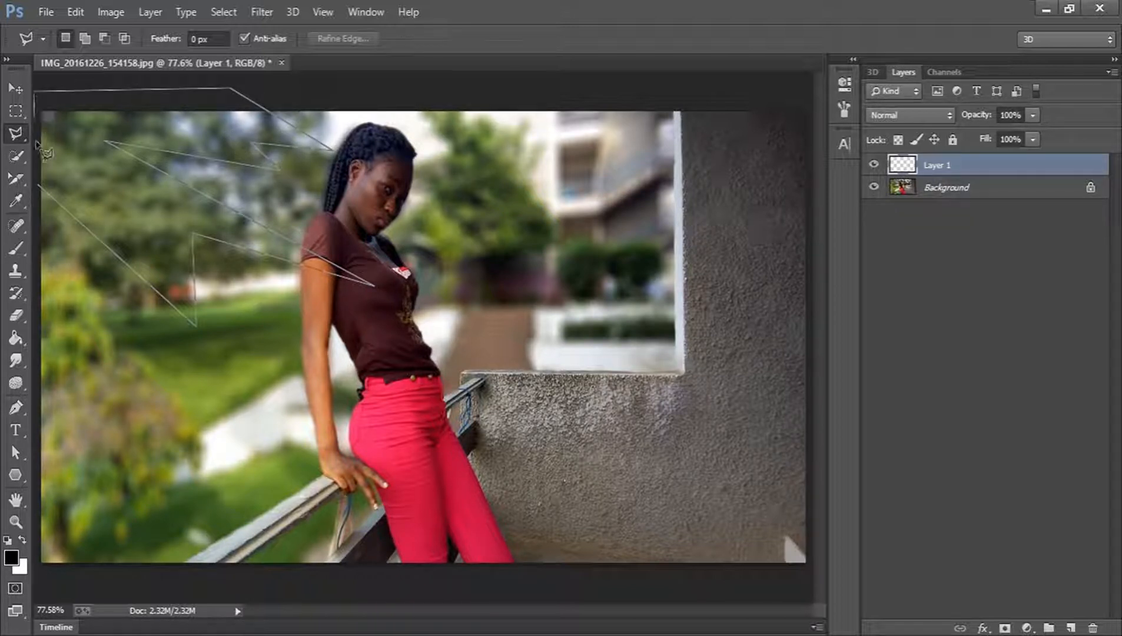
double_click(38, 185)
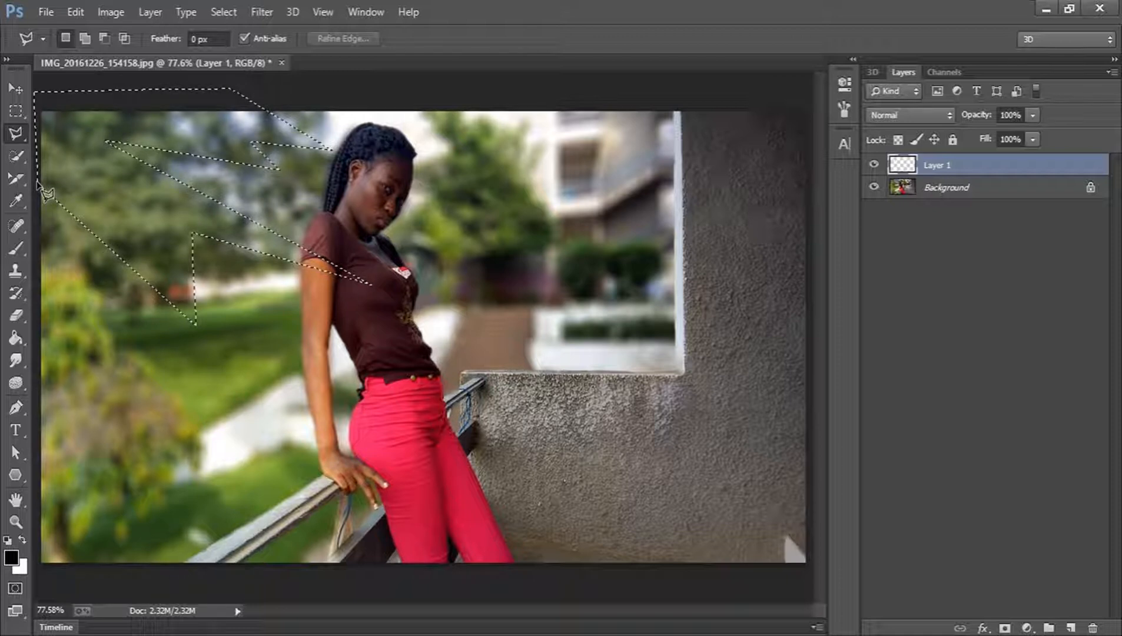
Step: Fill the jagged ray selection with white on Layer 1 using the Paint Bucket, and deselect it
click(16, 339)
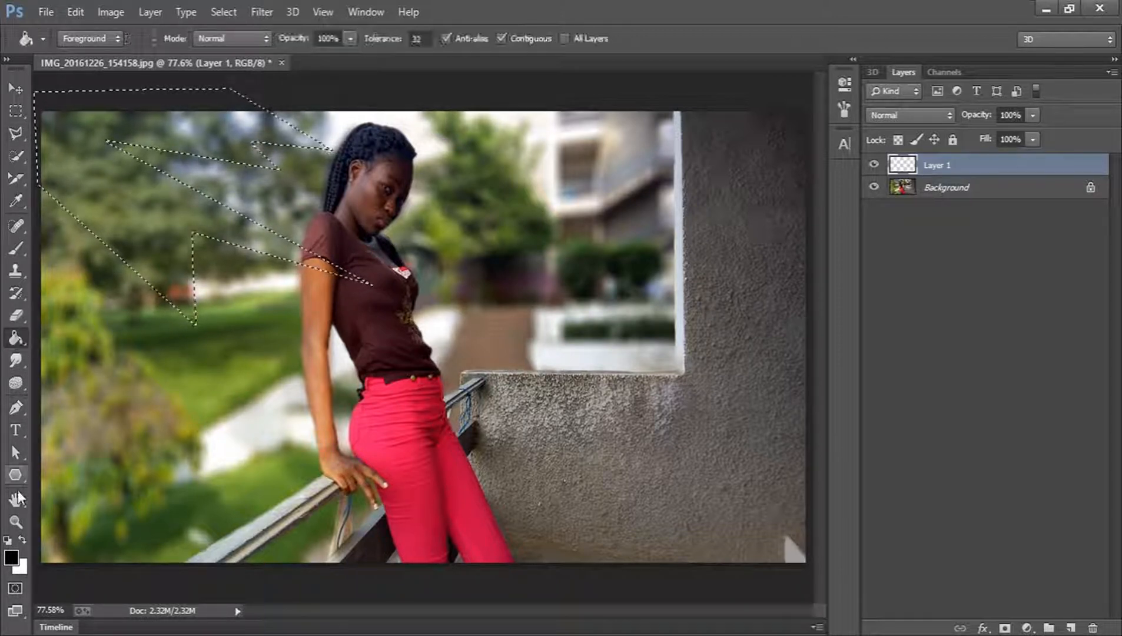
click(22, 541)
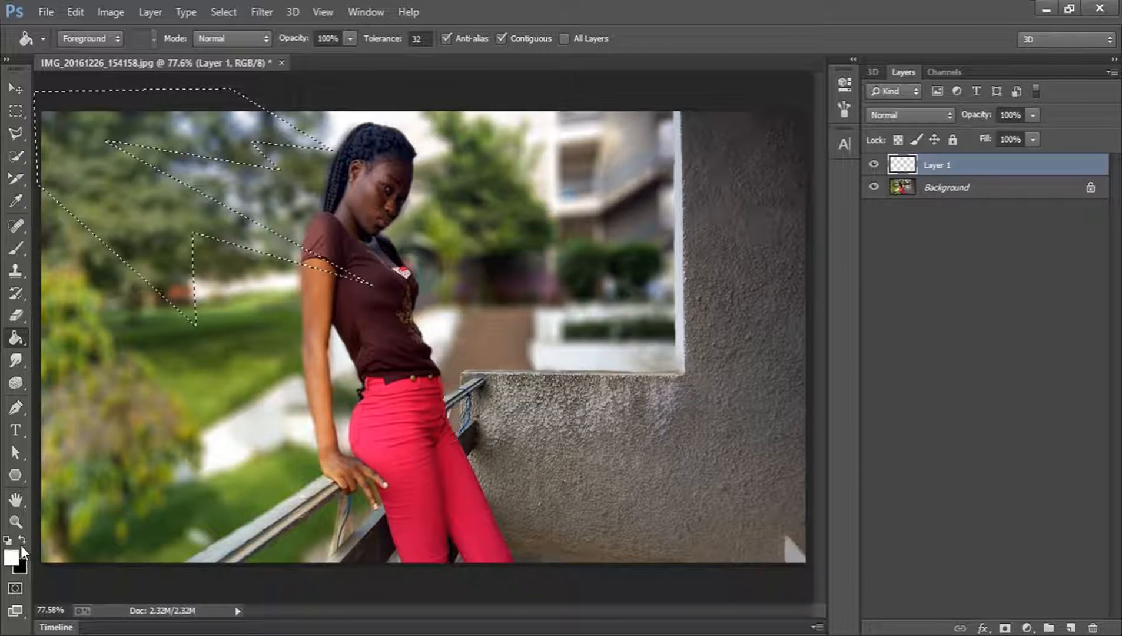
click(110, 206)
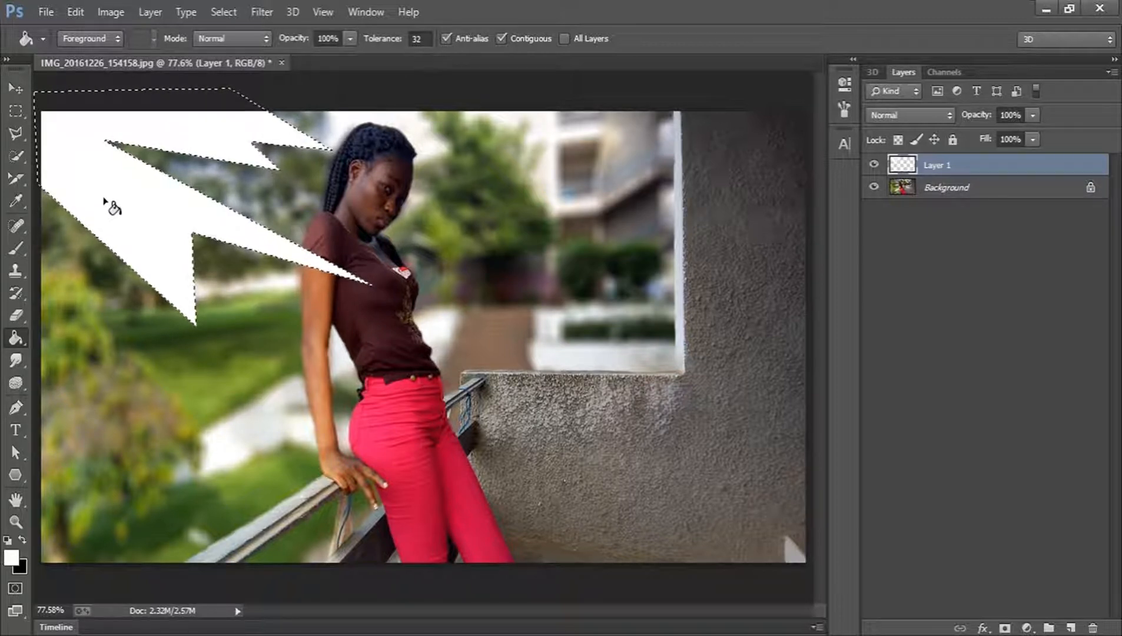
key(ctrl+d)
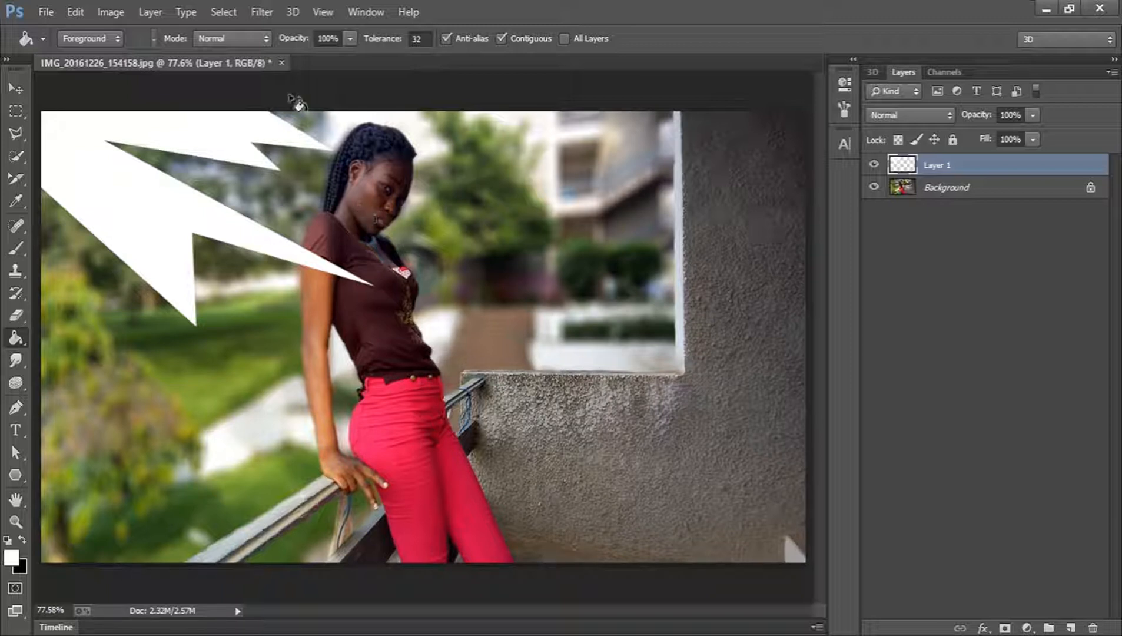
Step: Apply a Gaussian Blur with a radius of 20 pixels to the white rays on Layer 1
click(262, 12)
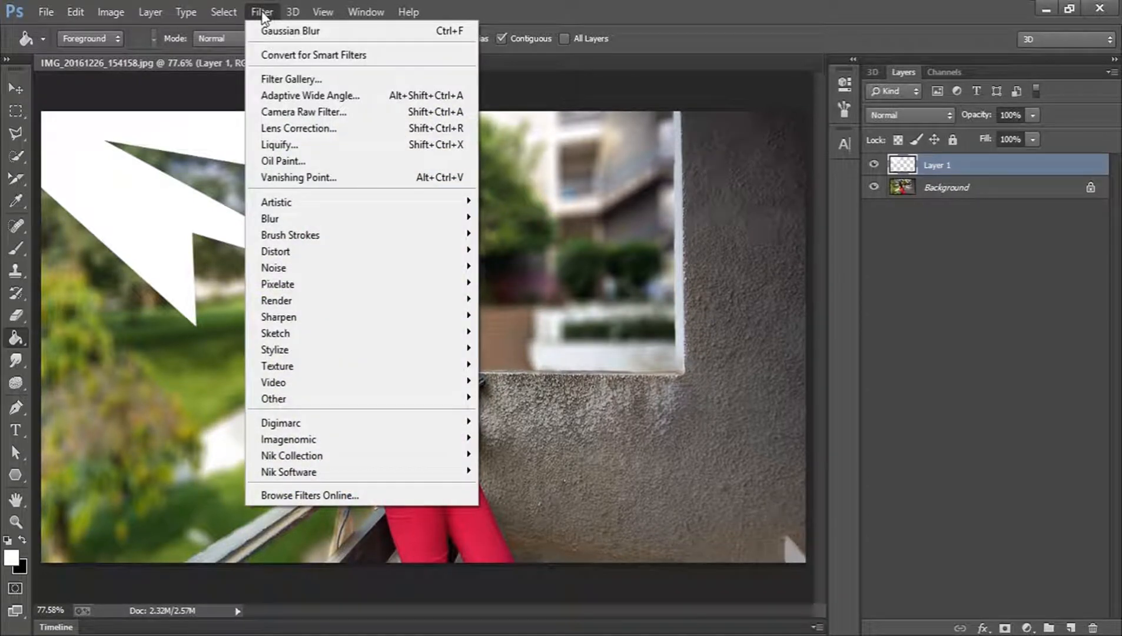
mouse_move(432, 221)
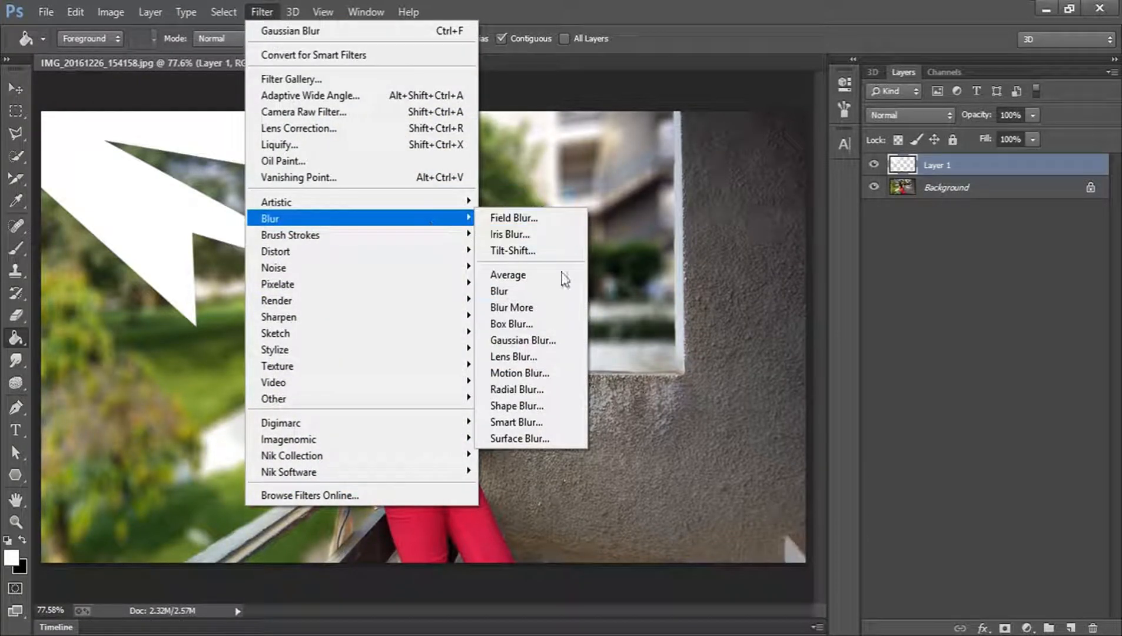
click(553, 342)
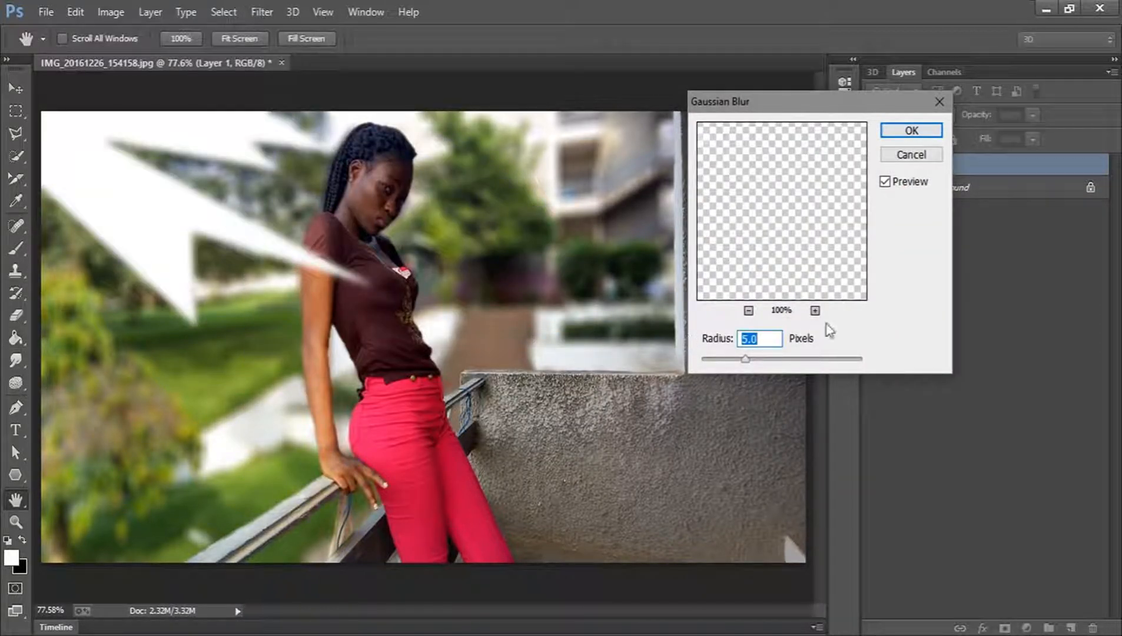
click(768, 360)
click(792, 358)
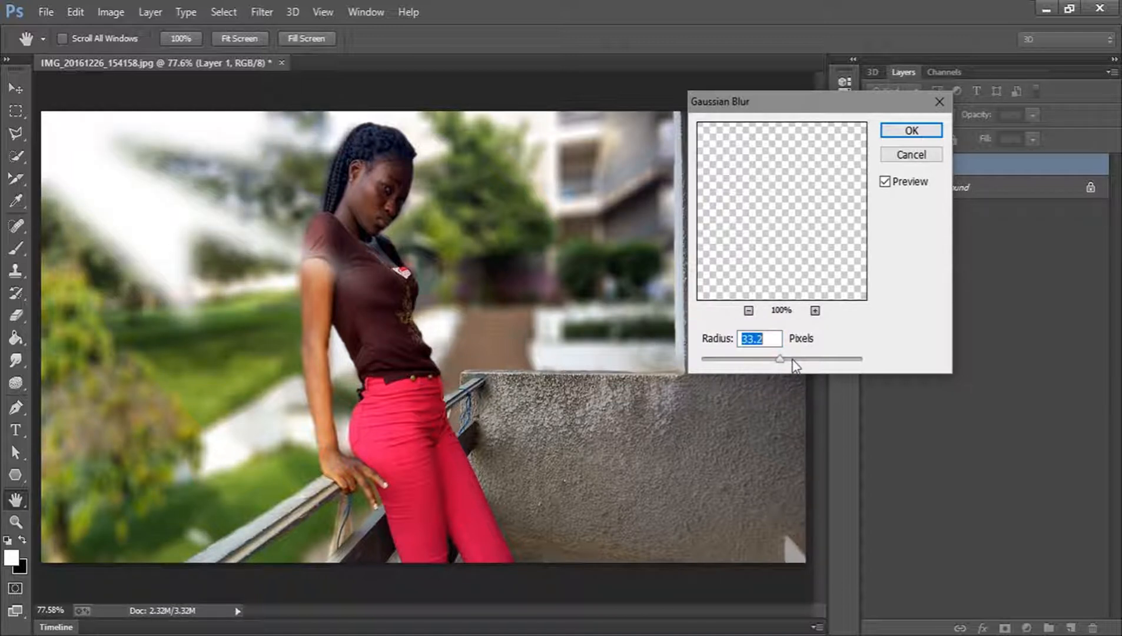
drag(792, 366, 765, 367)
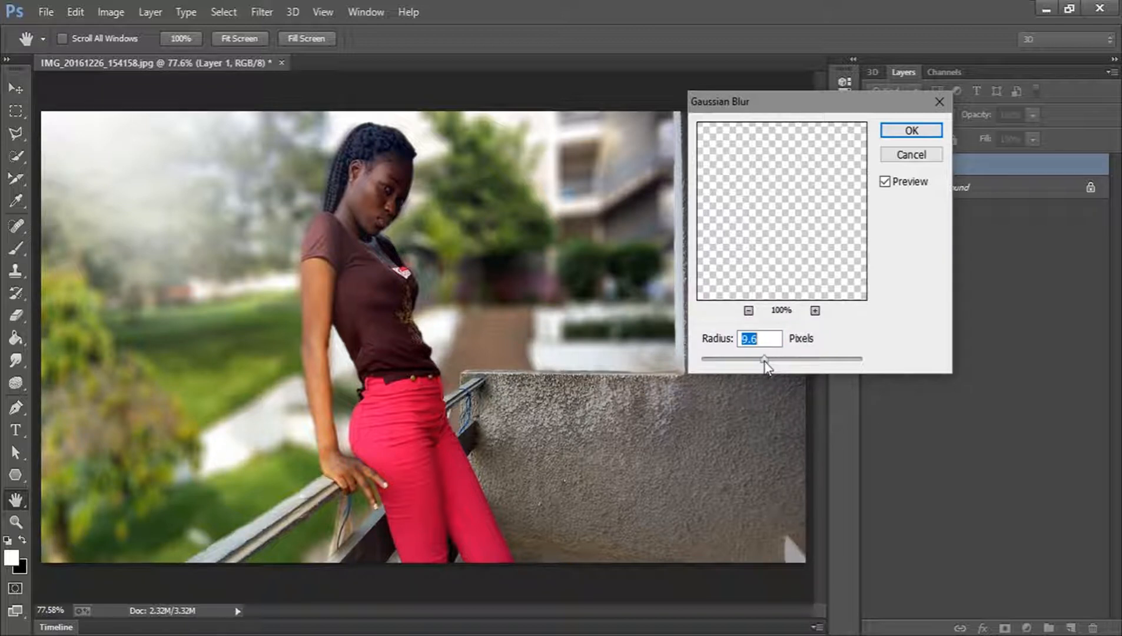
text(10)
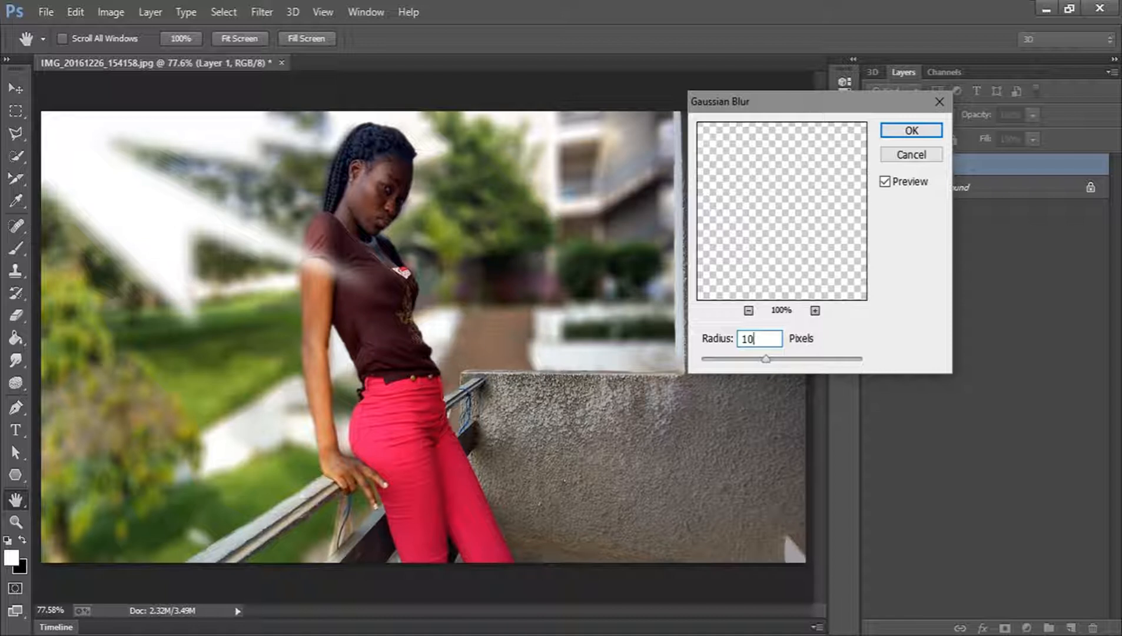
double_click(748, 339)
text(20)
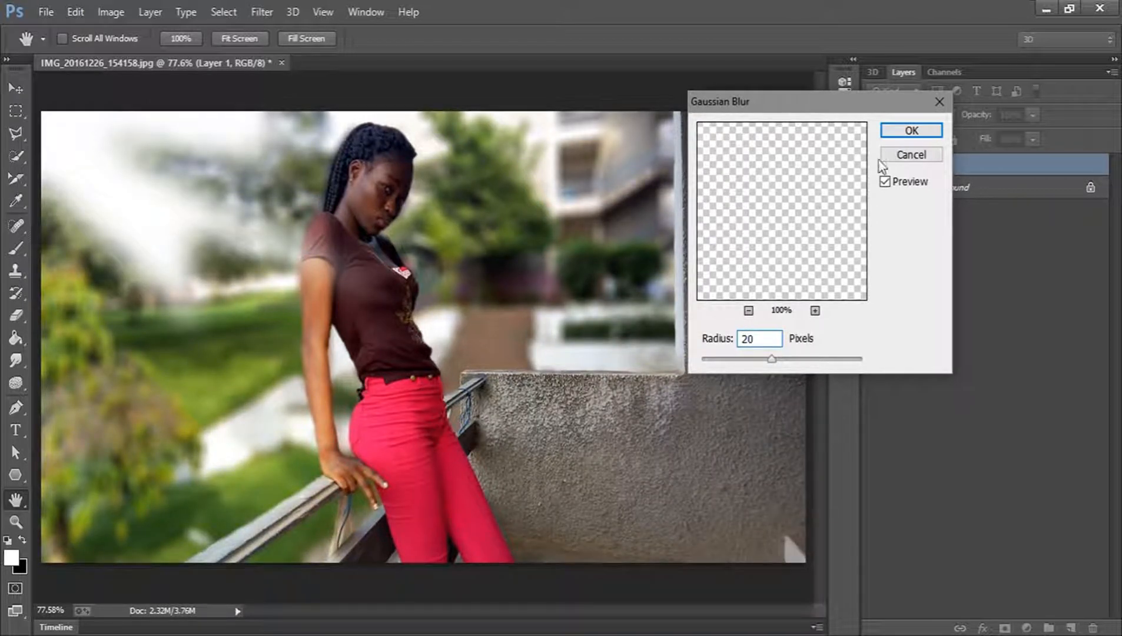
click(912, 131)
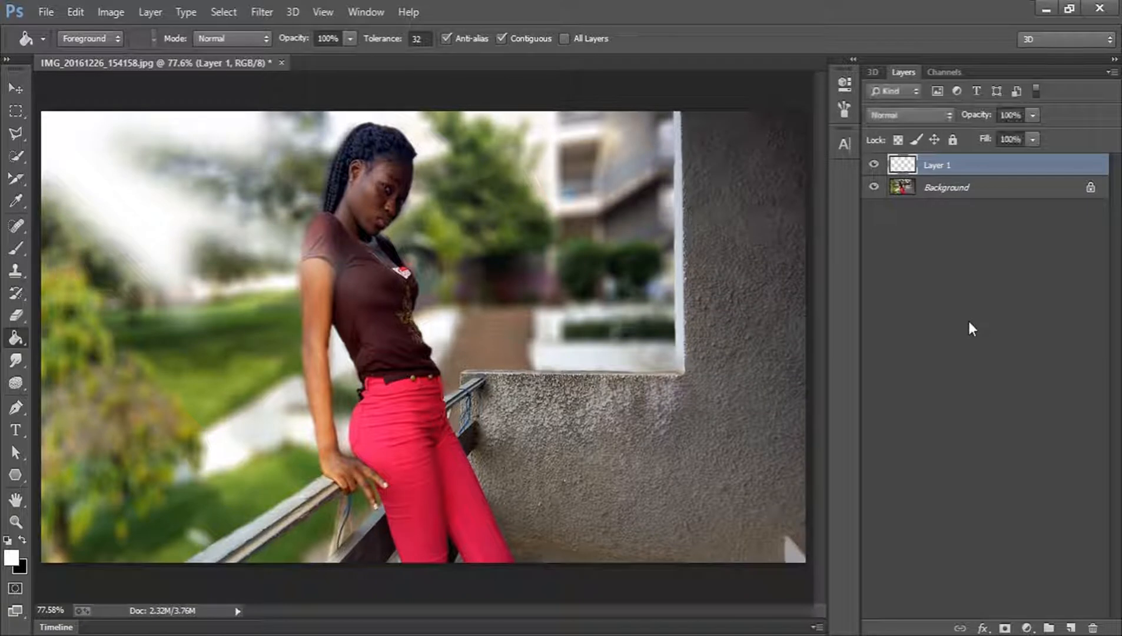
Step: Lower the opacity of Layer 1 to 60%
click(1013, 116)
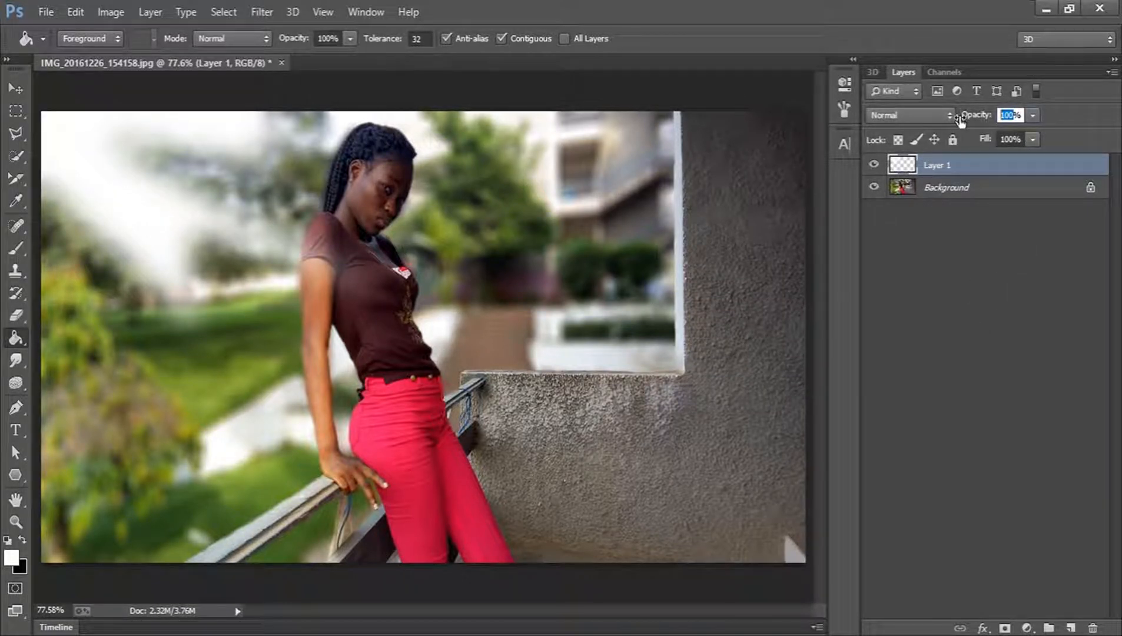
text(70)
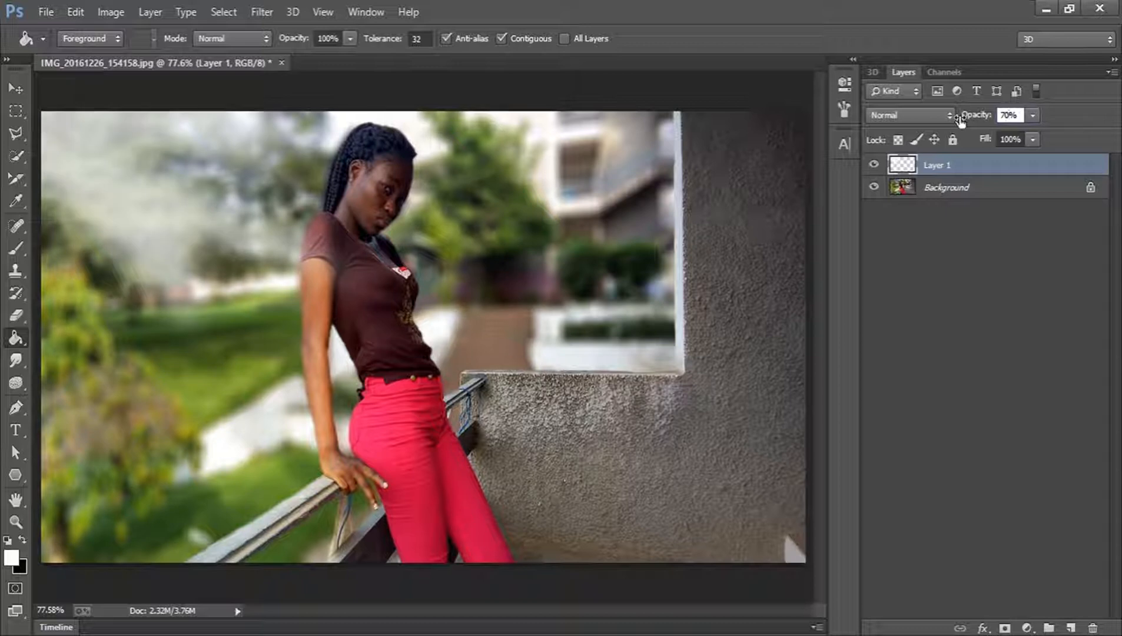
text(60)
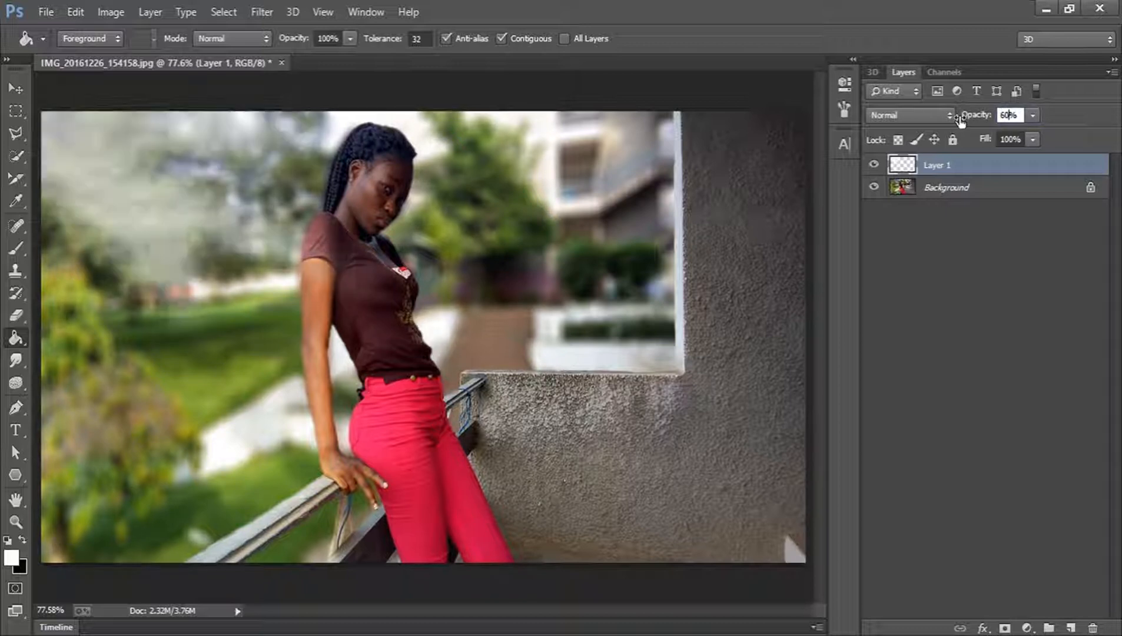
key(Return)
click(990, 312)
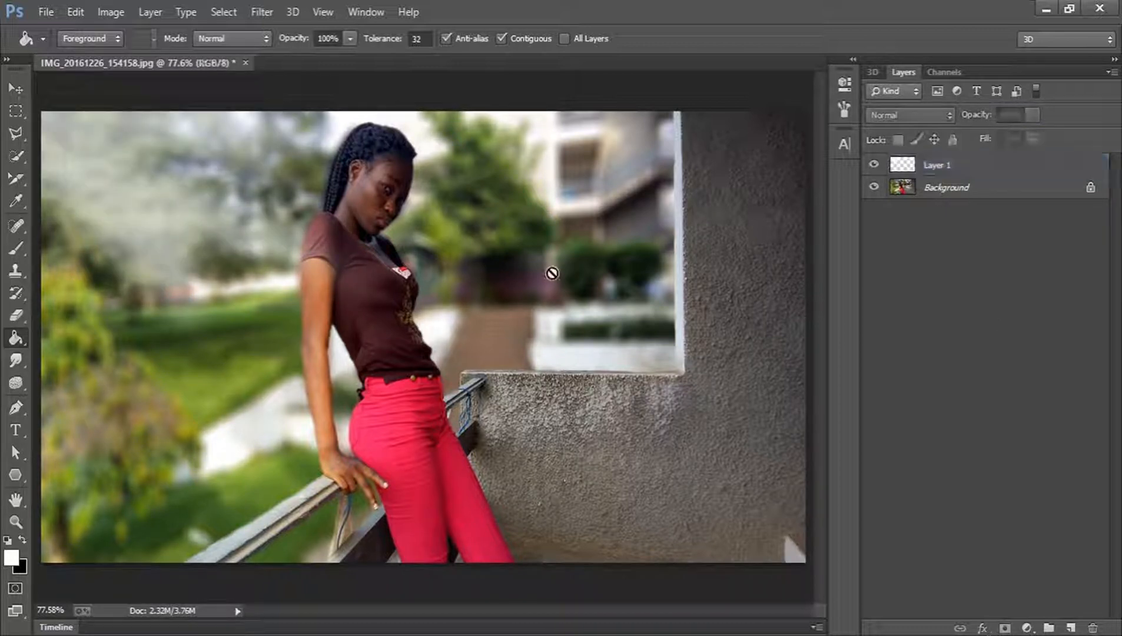
click(980, 170)
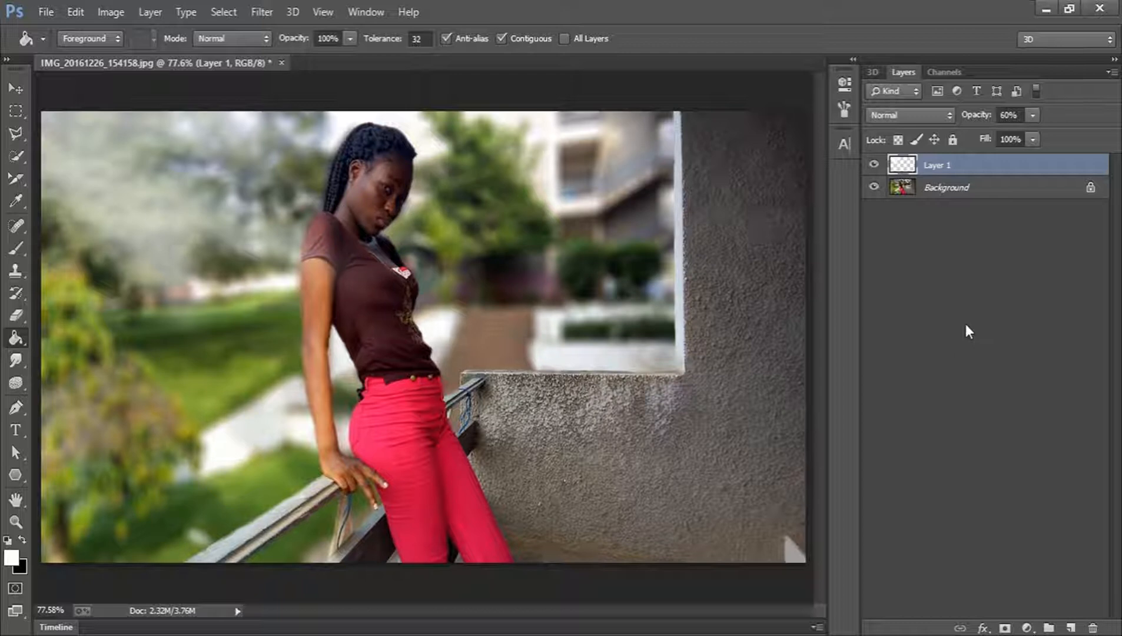
click(1067, 586)
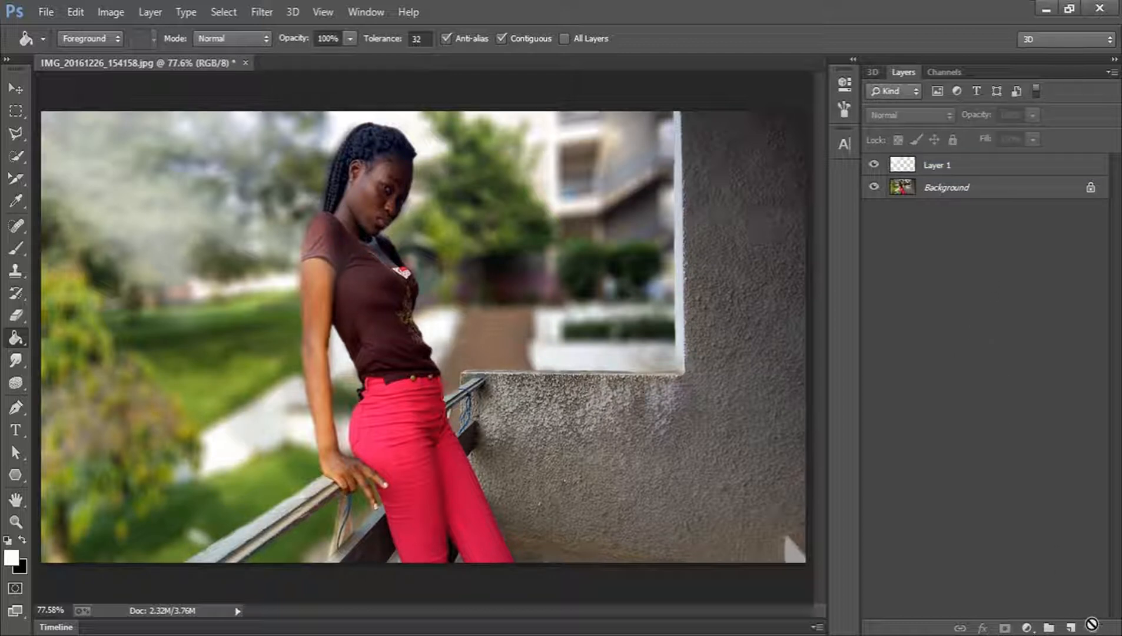
Step: Delete the white rays layer and add a new empty layer above the Background
drag(1004, 169, 1093, 625)
click(1071, 628)
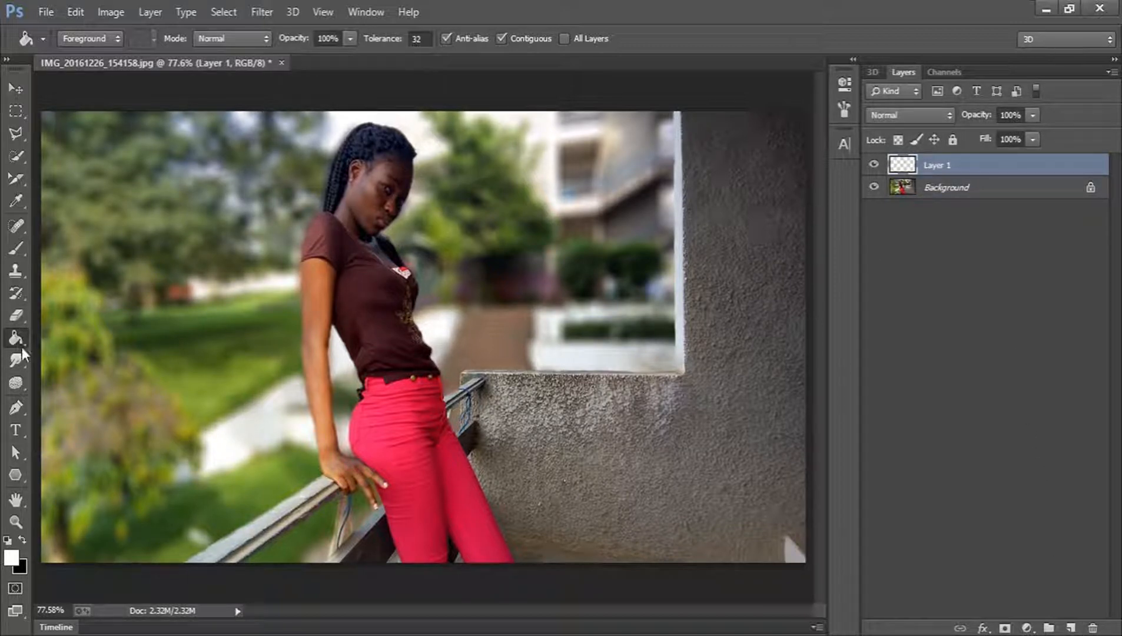
Step: Make black the foreground colour and try filling the new empty layer with it
click(22, 539)
click(300, 272)
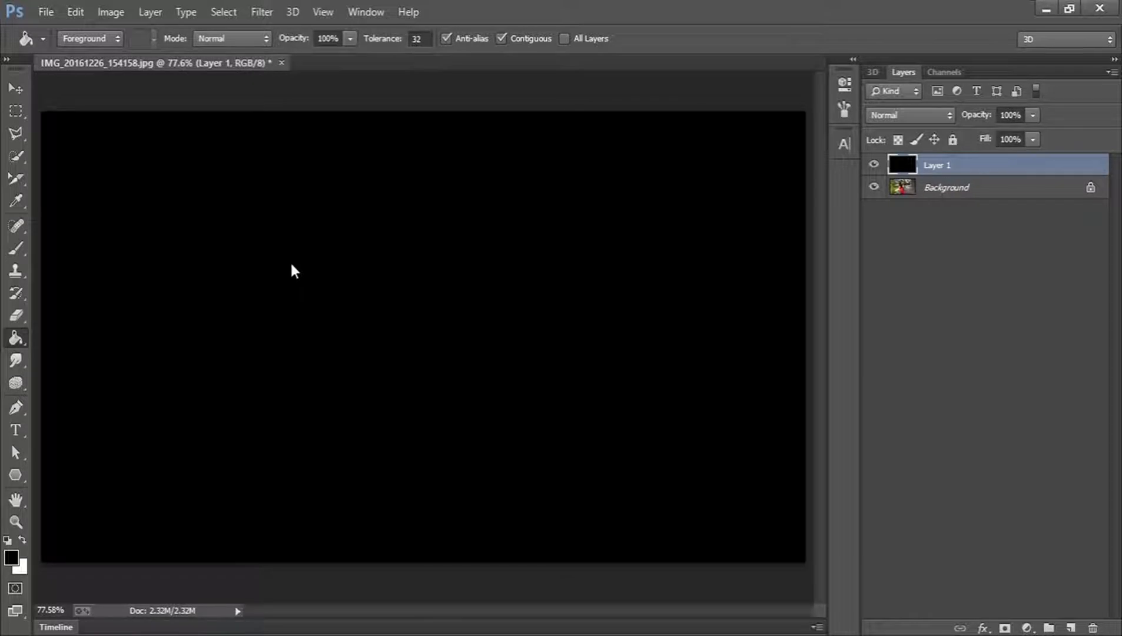
key(ctrl+z)
Step: Add a black (000000) Solid Color fill layer over the photo and delete its layer mask
click(1036, 625)
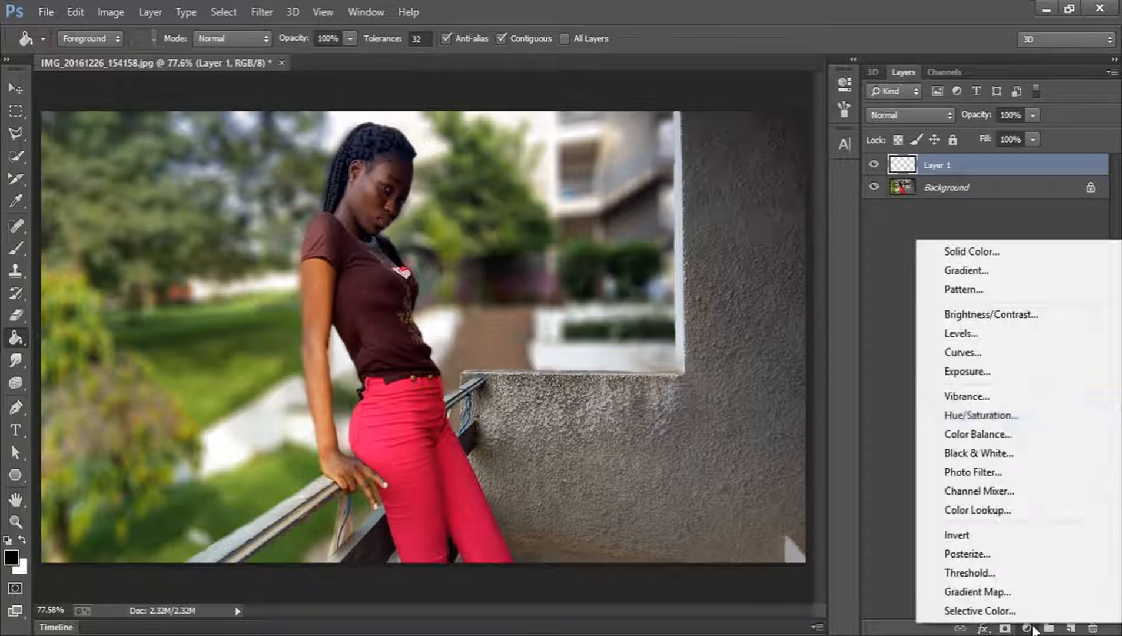
click(972, 252)
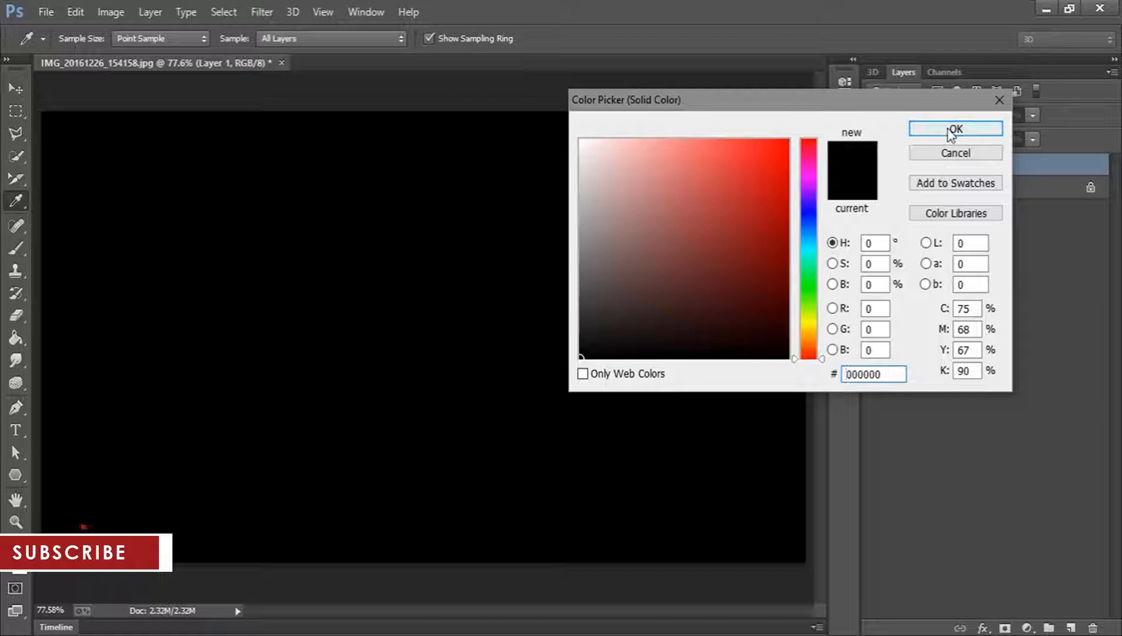
click(955, 131)
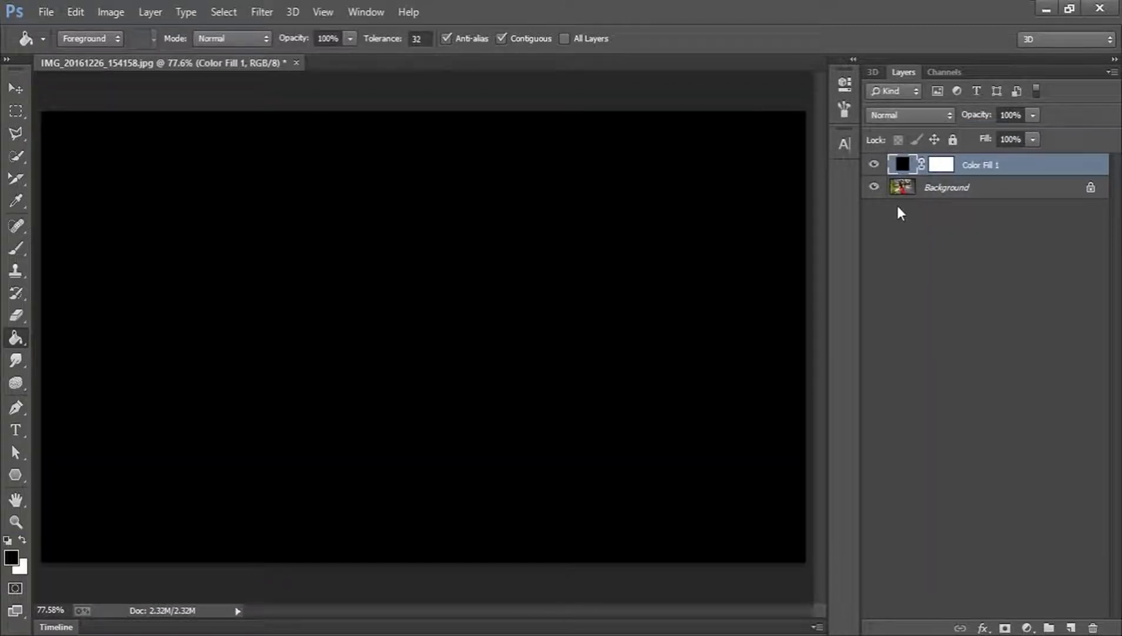
click(949, 170)
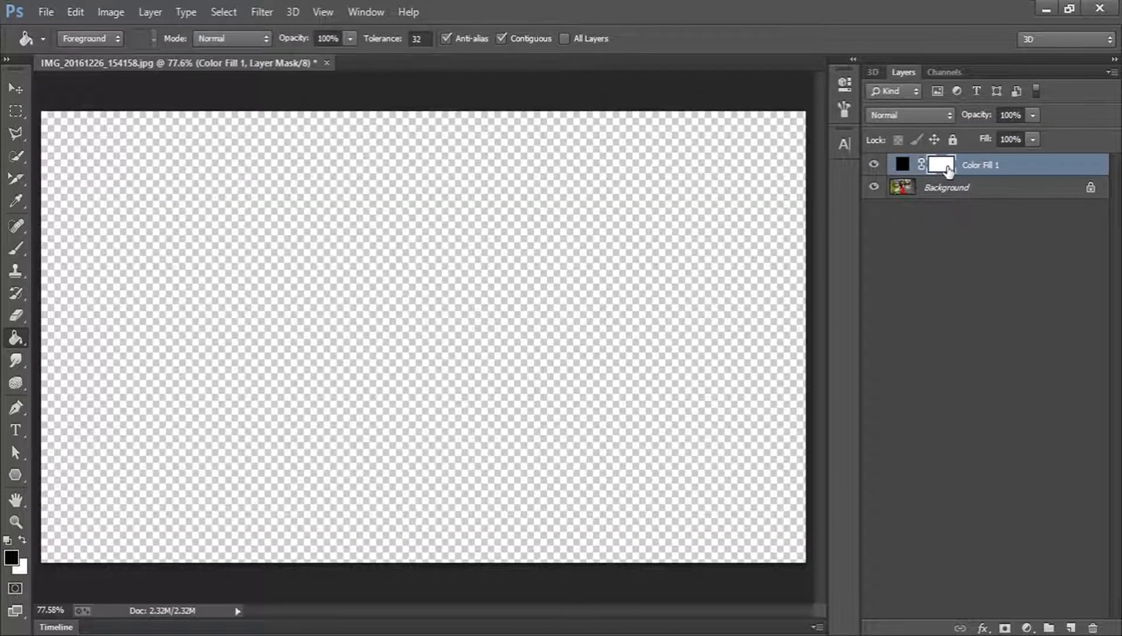
right_click(948, 169)
click(957, 205)
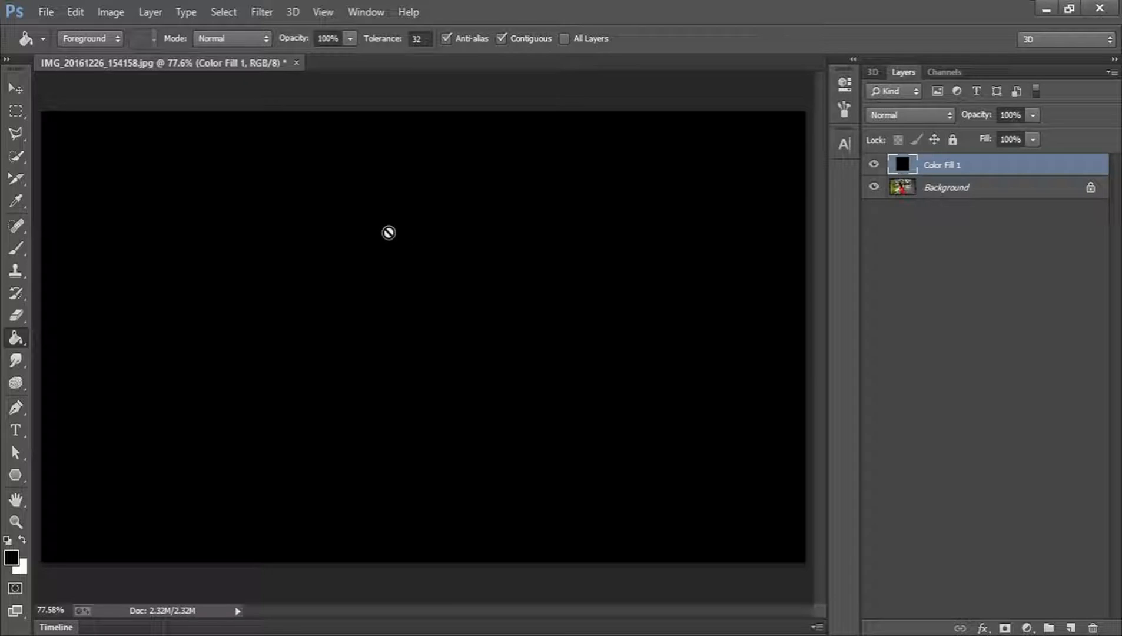
Step: Start a Lens Flare on the black fill layer, rasterizing the fill, and choose the 105mm Prime lens type
click(267, 9)
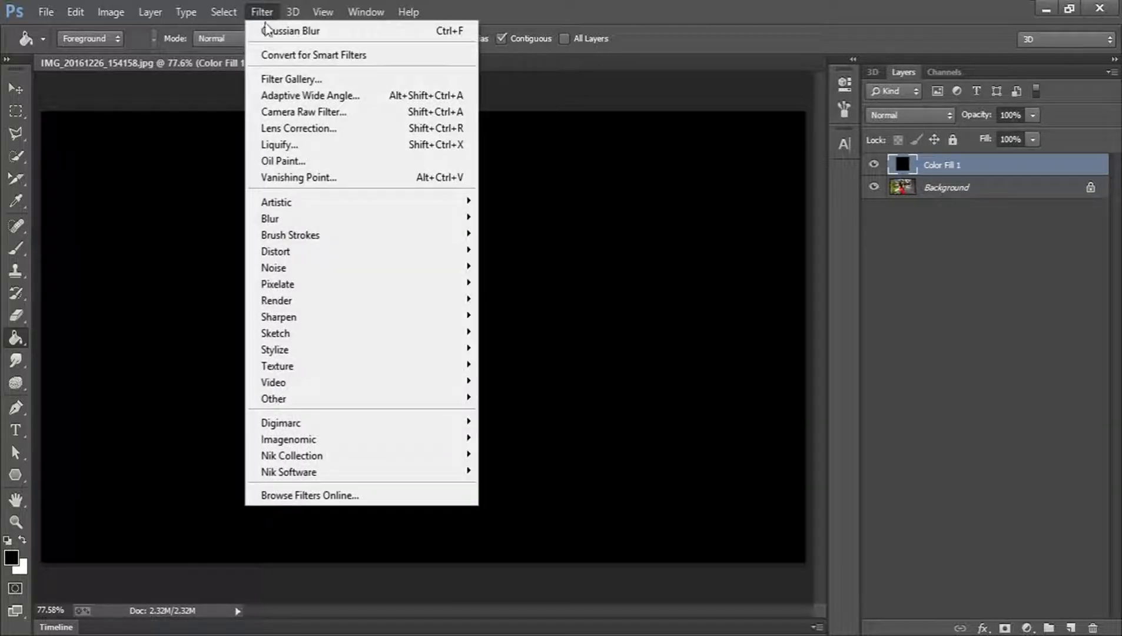
mouse_move(302, 289)
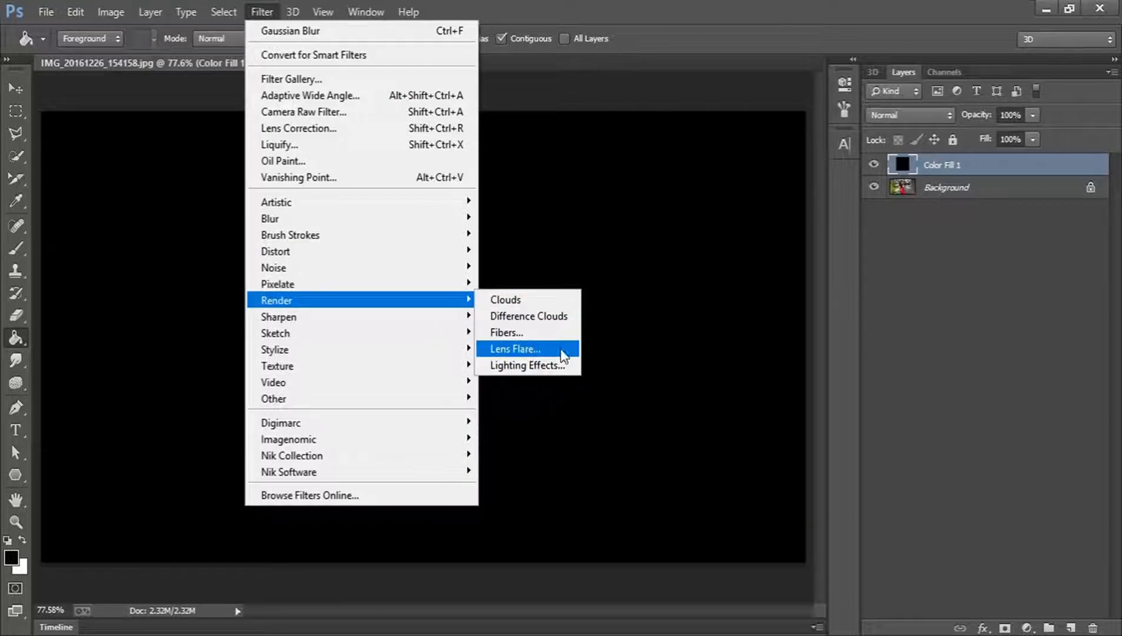
click(530, 349)
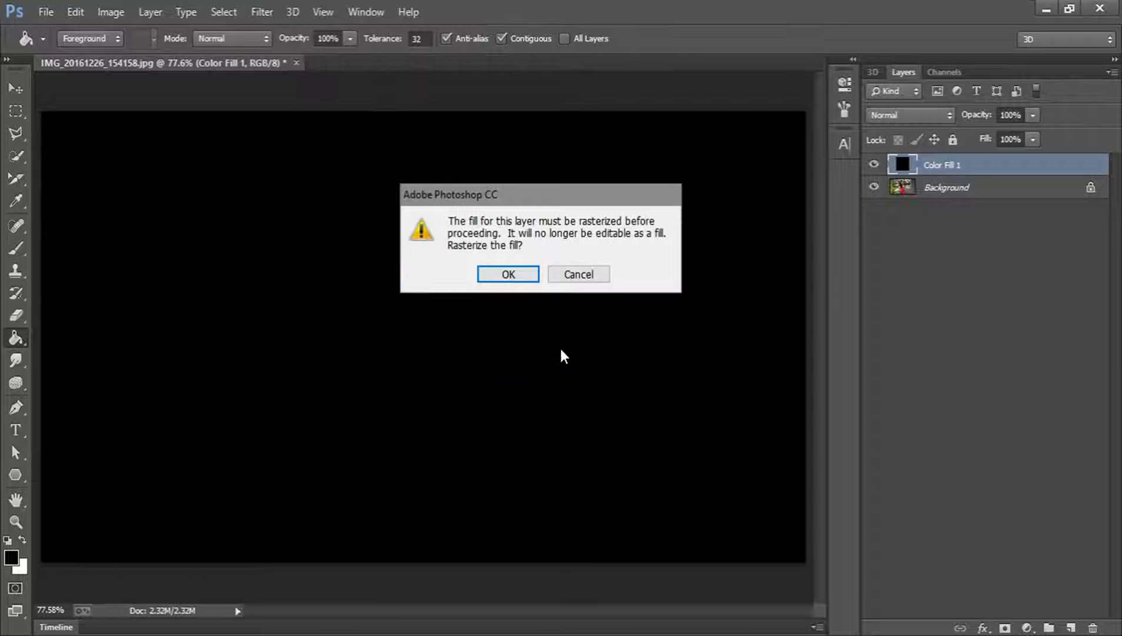
click(523, 279)
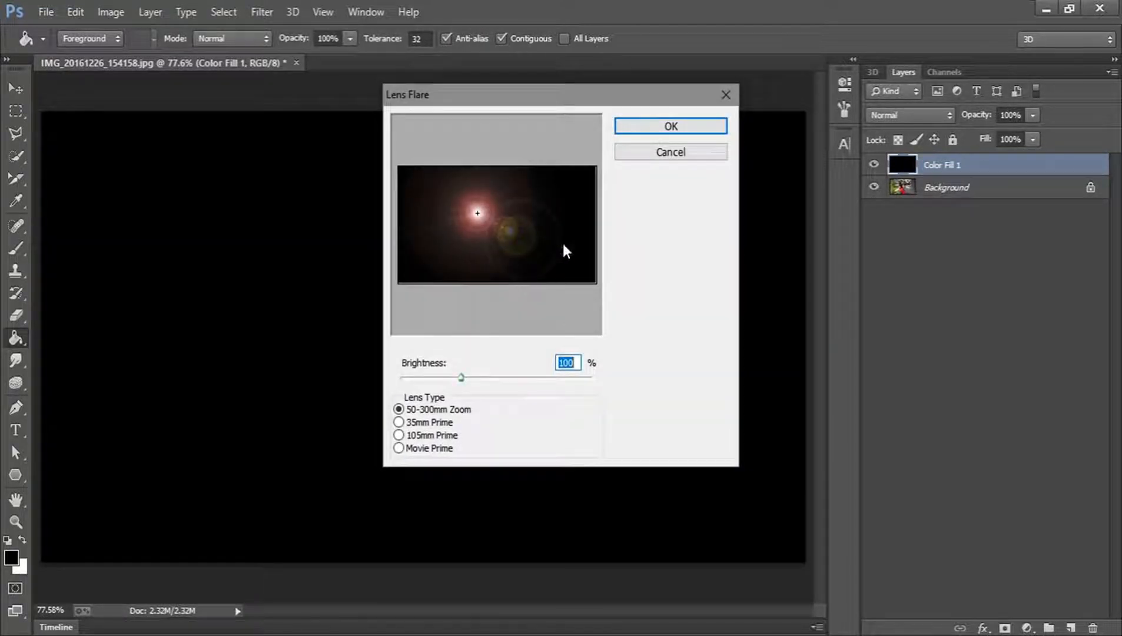
mouse_move(485, 207)
mouse_down()
mouse_move(493, 193)
mouse_move(492, 221)
mouse_move(462, 211)
mouse_move(467, 202)
mouse_up()
mouse_move(461, 378)
mouse_down()
mouse_move(514, 385)
mouse_move(465, 380)
mouse_up()
click(419, 422)
click(424, 435)
click(427, 448)
click(425, 435)
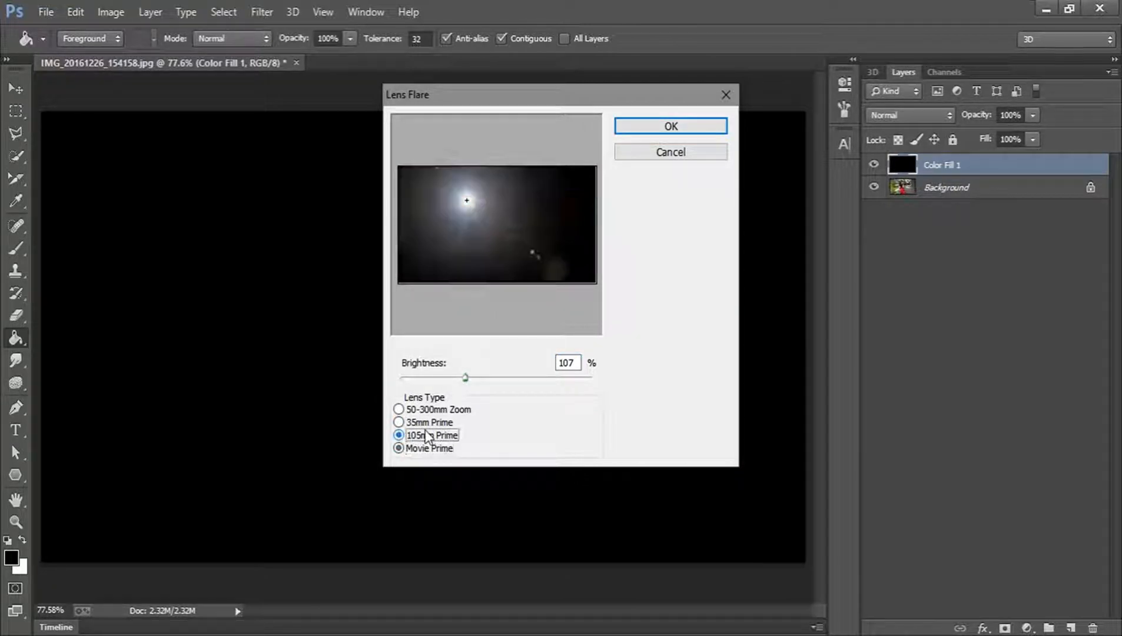
click(428, 423)
click(428, 436)
Step: Set the lens flare's brightness to 150%, place its centre near the image's upper-left corner, and apply it
drag(465, 377, 483, 387)
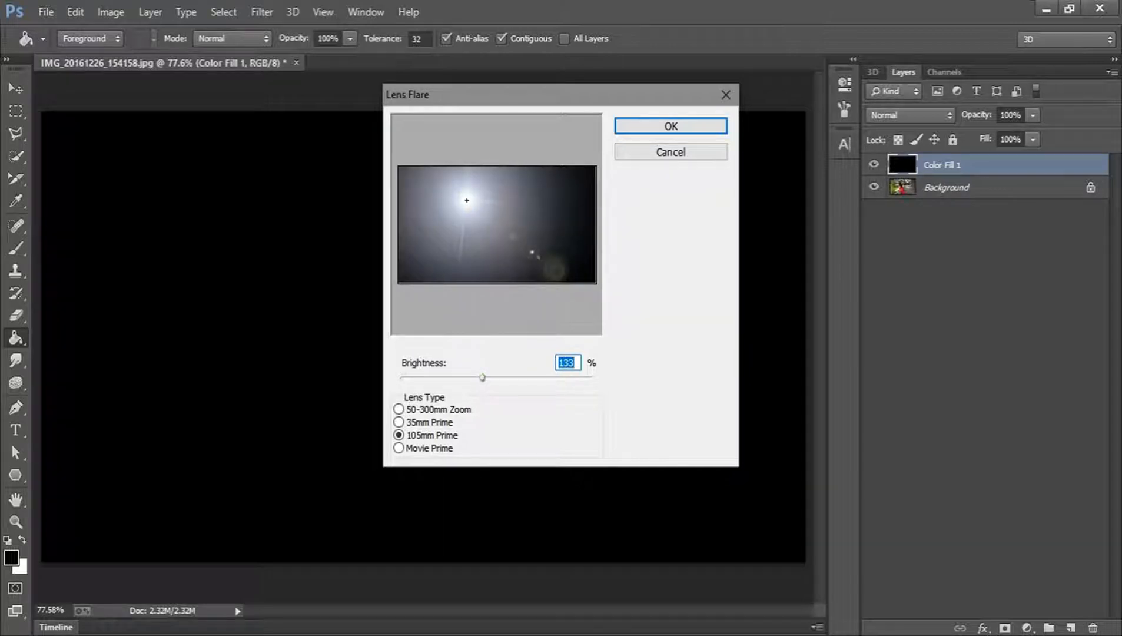
text(150)
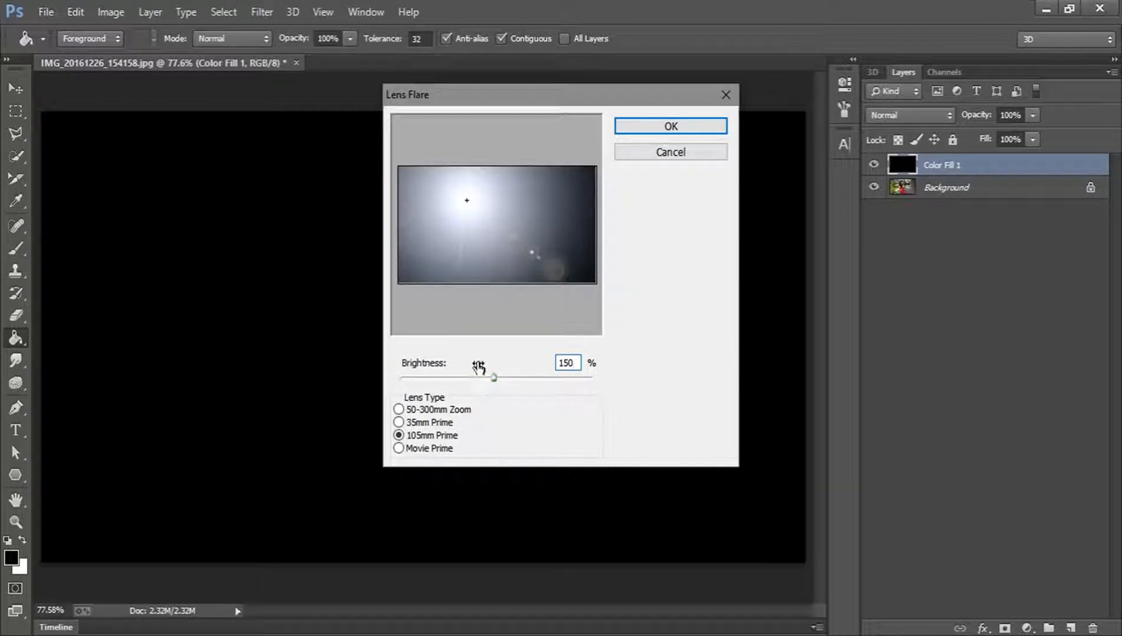
drag(454, 198, 416, 185)
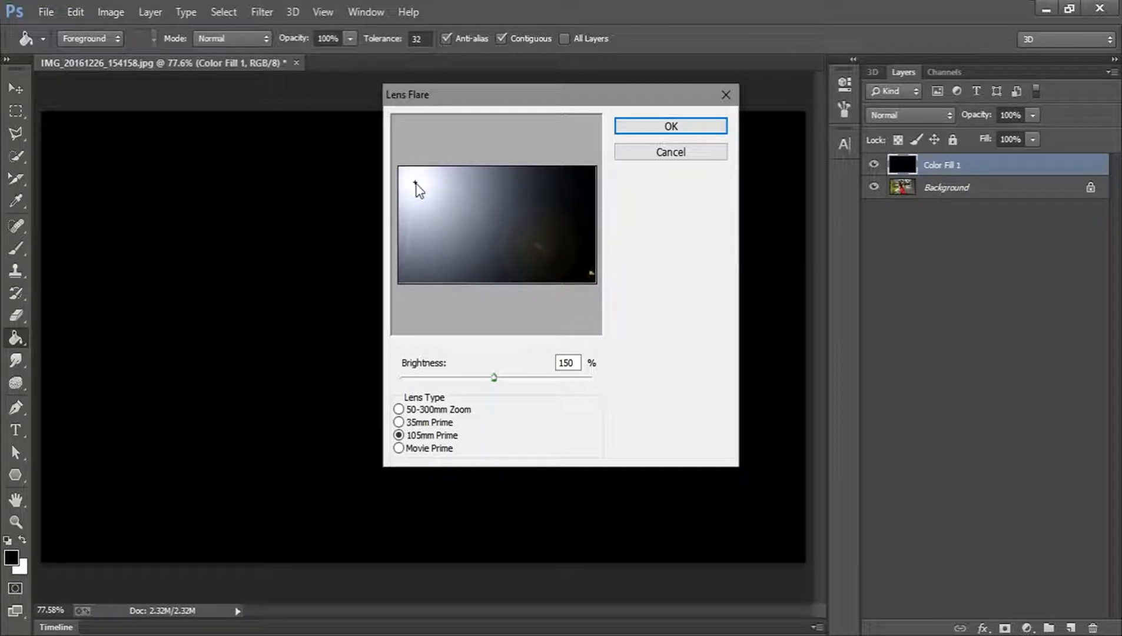
click(641, 129)
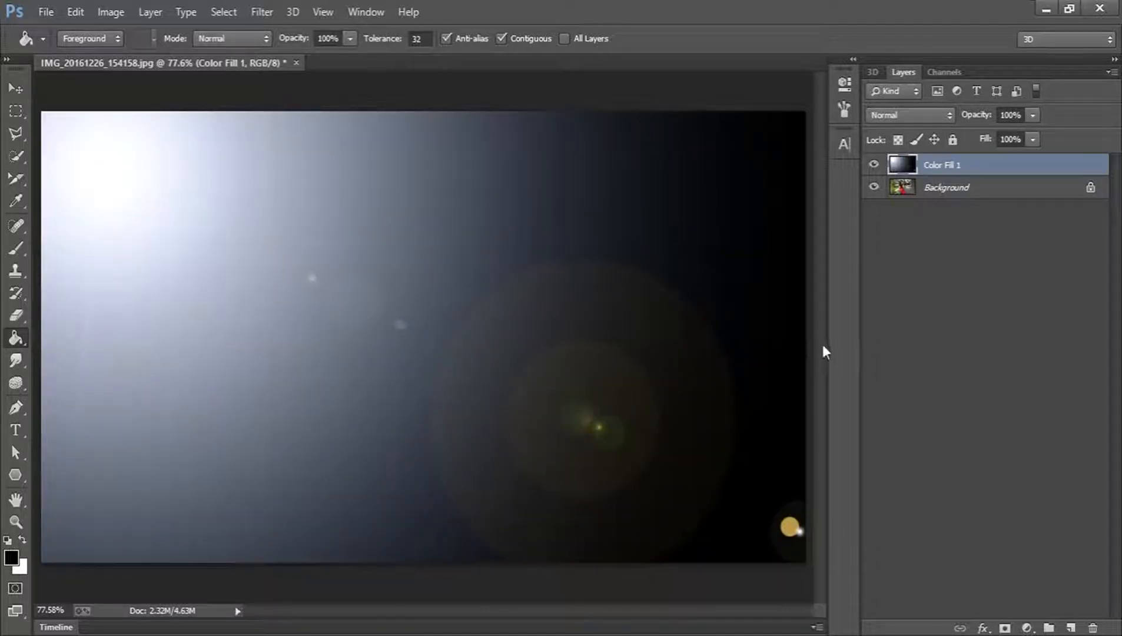
Step: Set the blend mode of the lens flare layer, Color Fill 1, to Soft Light
click(889, 115)
click(888, 114)
click(911, 116)
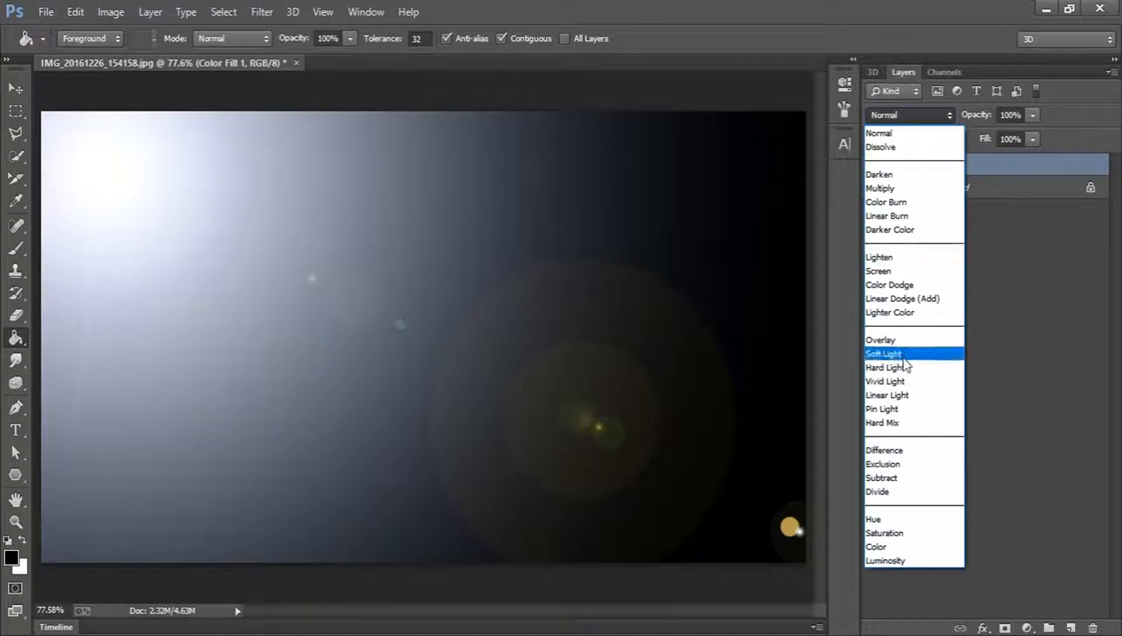
click(900, 356)
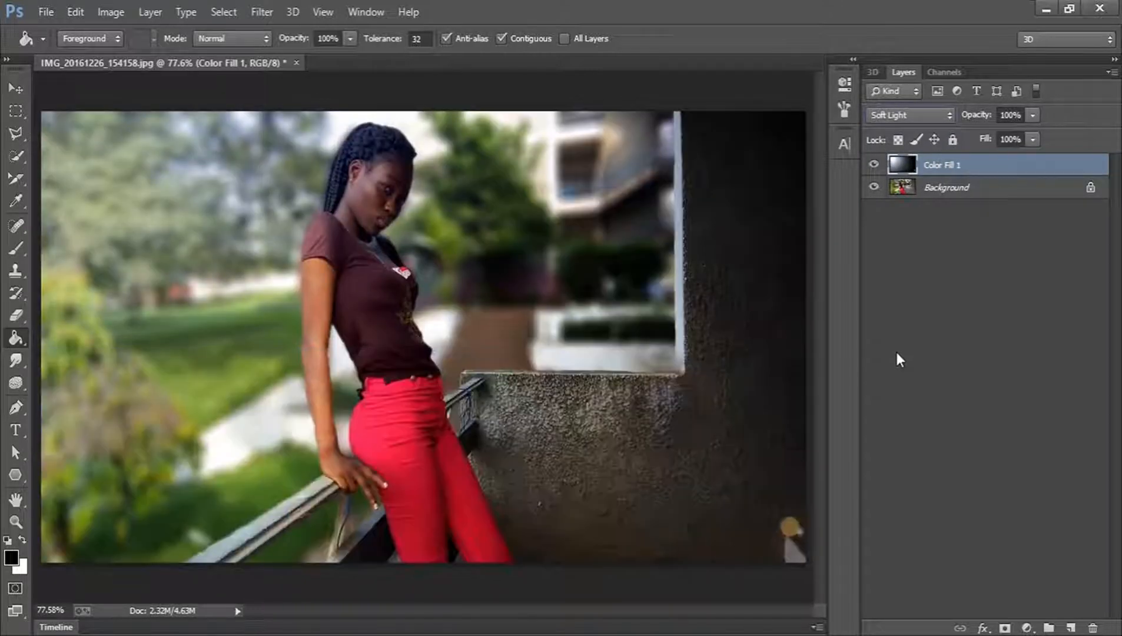
Step: Try to move the lens flare layer sideways across the photo with the Move tool
click(16, 88)
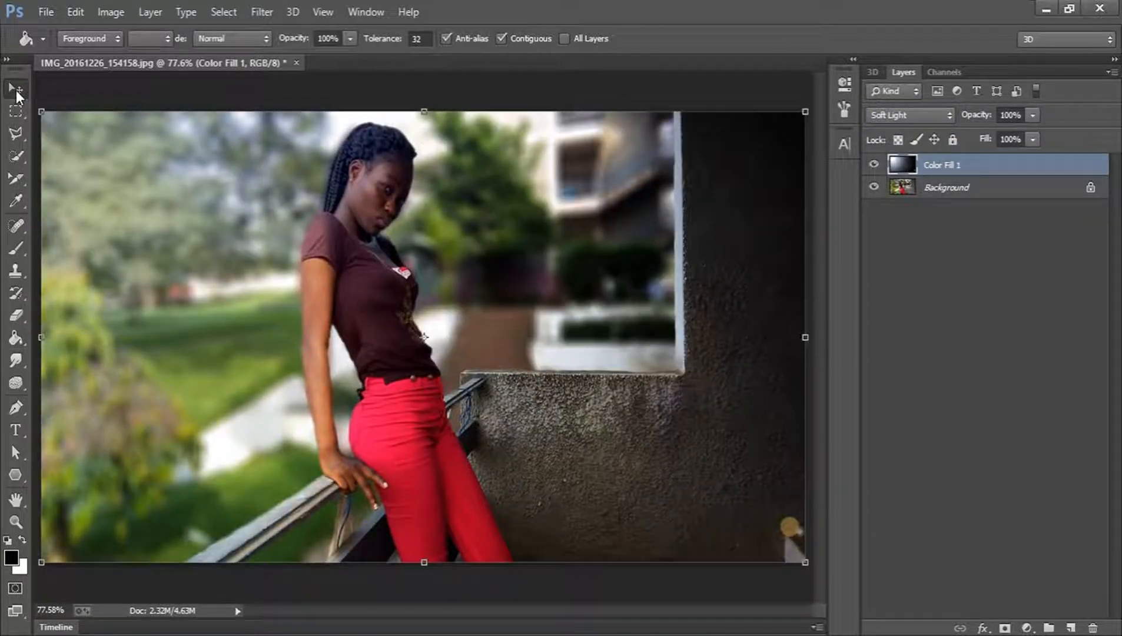
drag(377, 287, 464, 363)
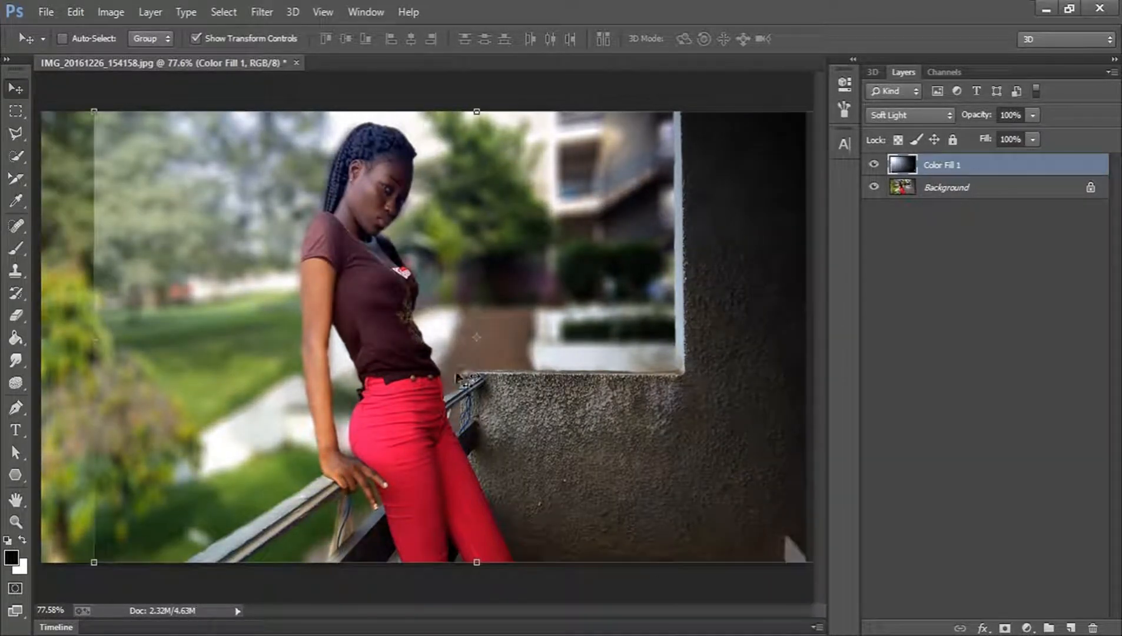
key(ctrl+z)
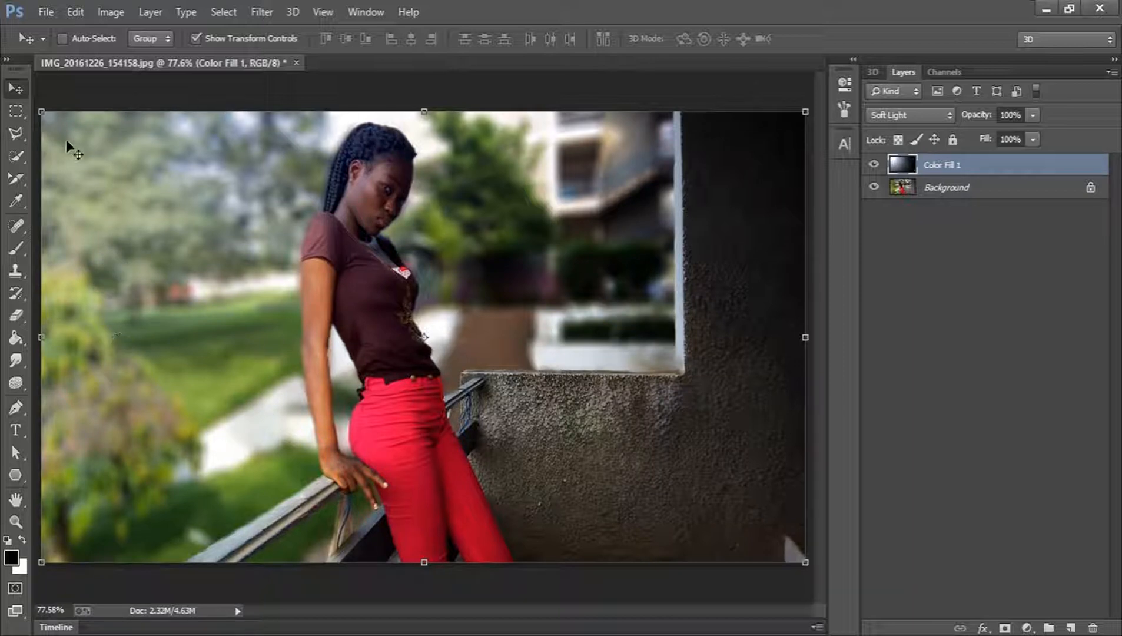
Step: Add a new empty layer directly above the Background and delete the Color Fill 1 flare layer
click(931, 291)
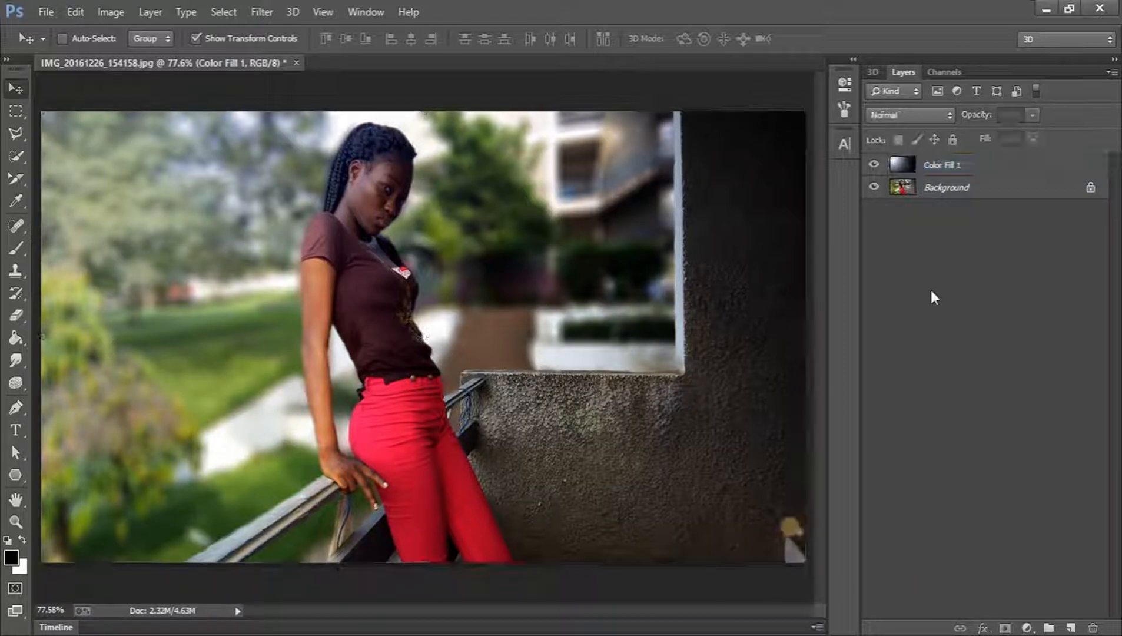
click(1003, 191)
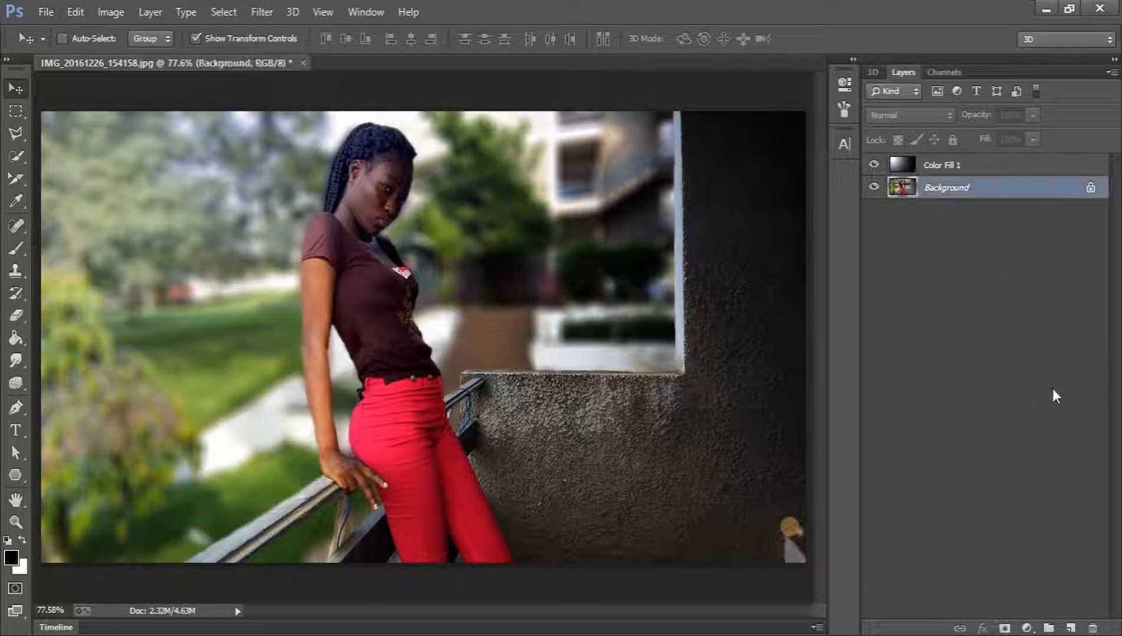
click(1071, 628)
click(952, 166)
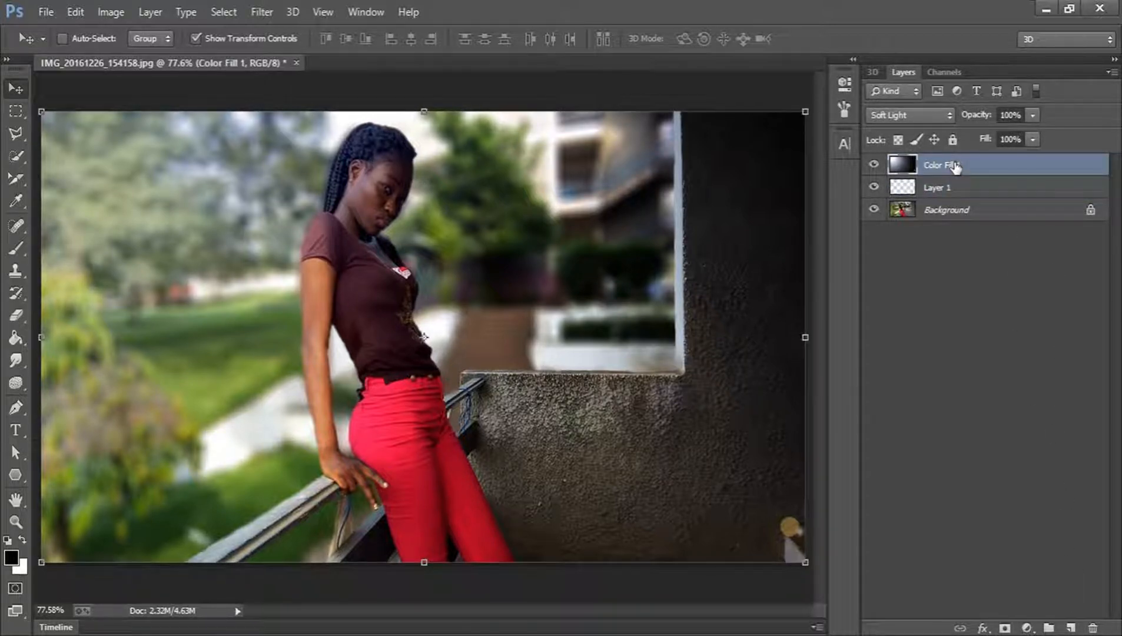
key(Delete)
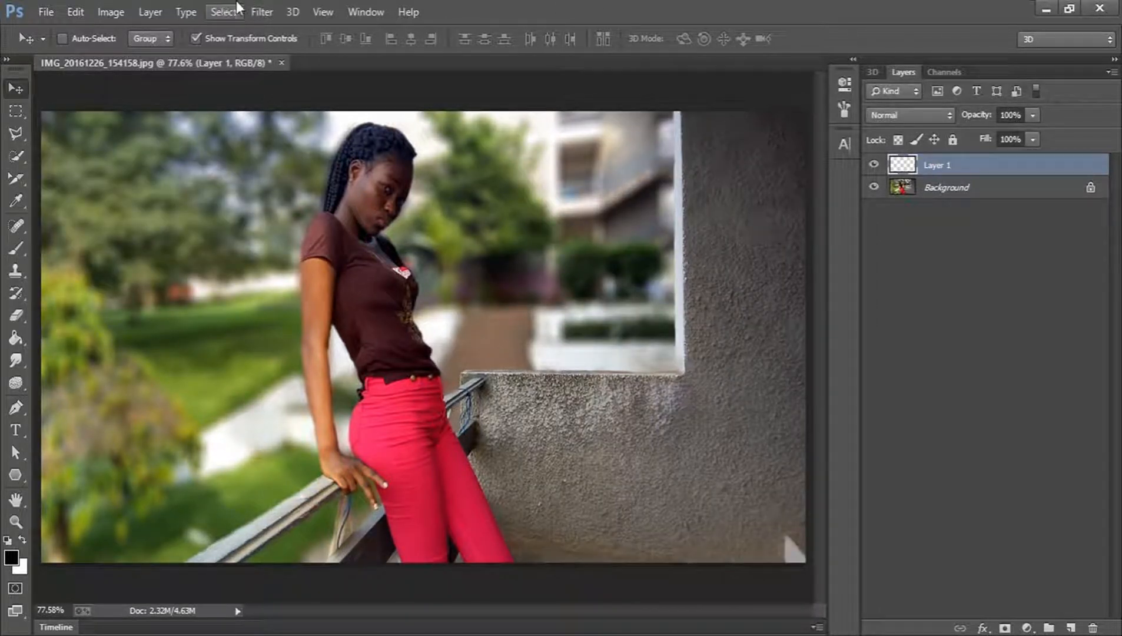
Step: Try to render a Lens Flare on the empty Layer 1
click(262, 12)
mouse_move(375, 303)
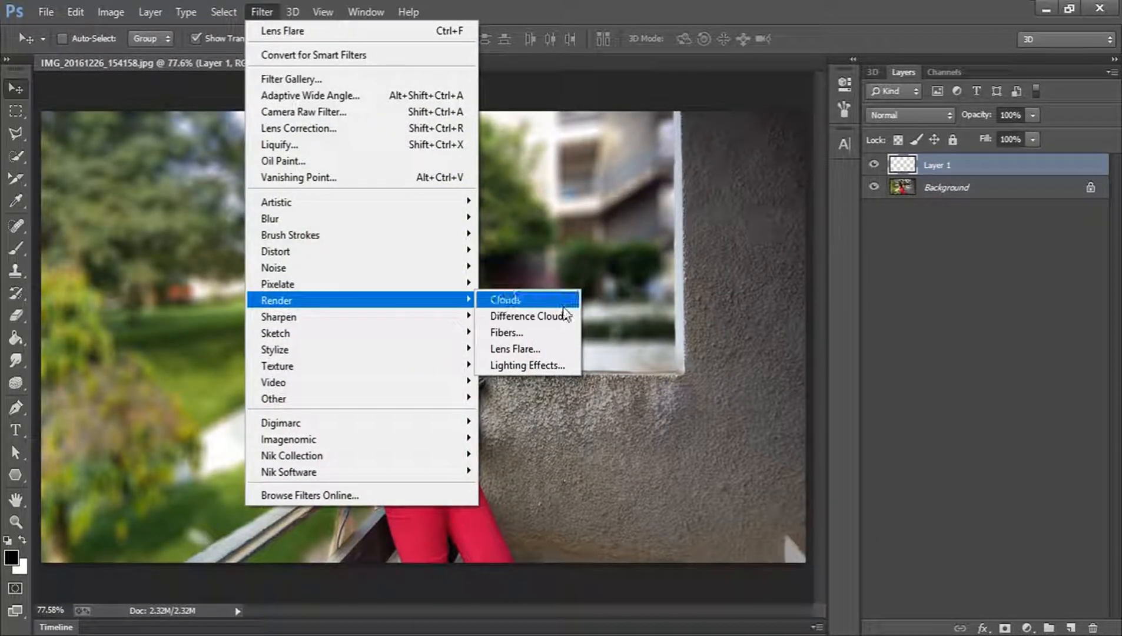
click(560, 350)
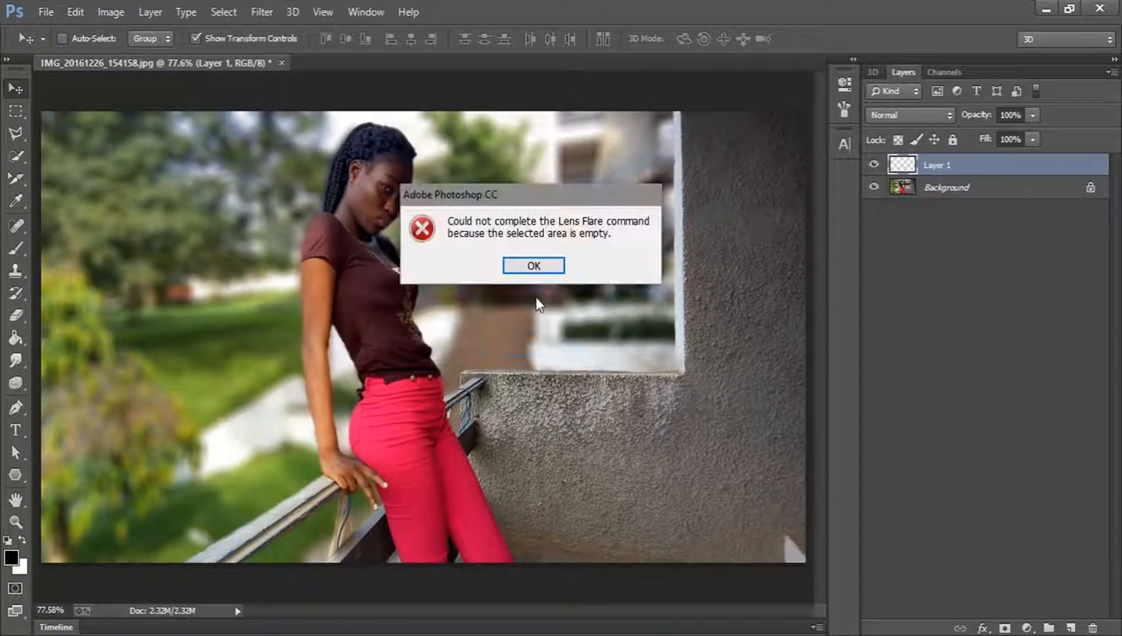
click(533, 266)
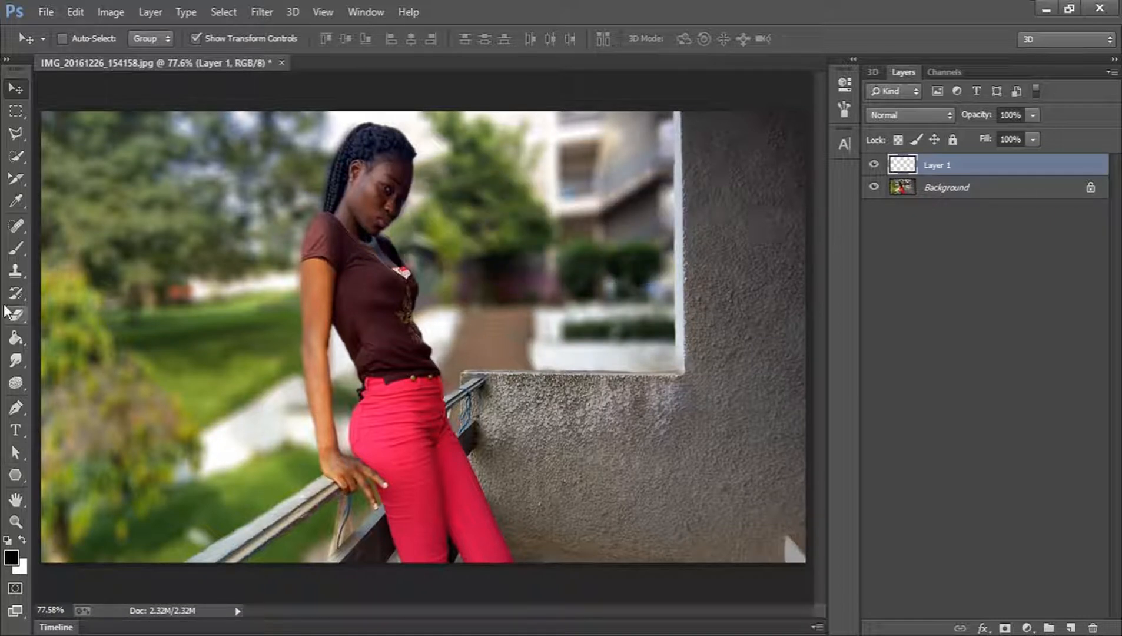
Step: Fill the empty Layer 1 with black using the Paint Bucket
click(13, 339)
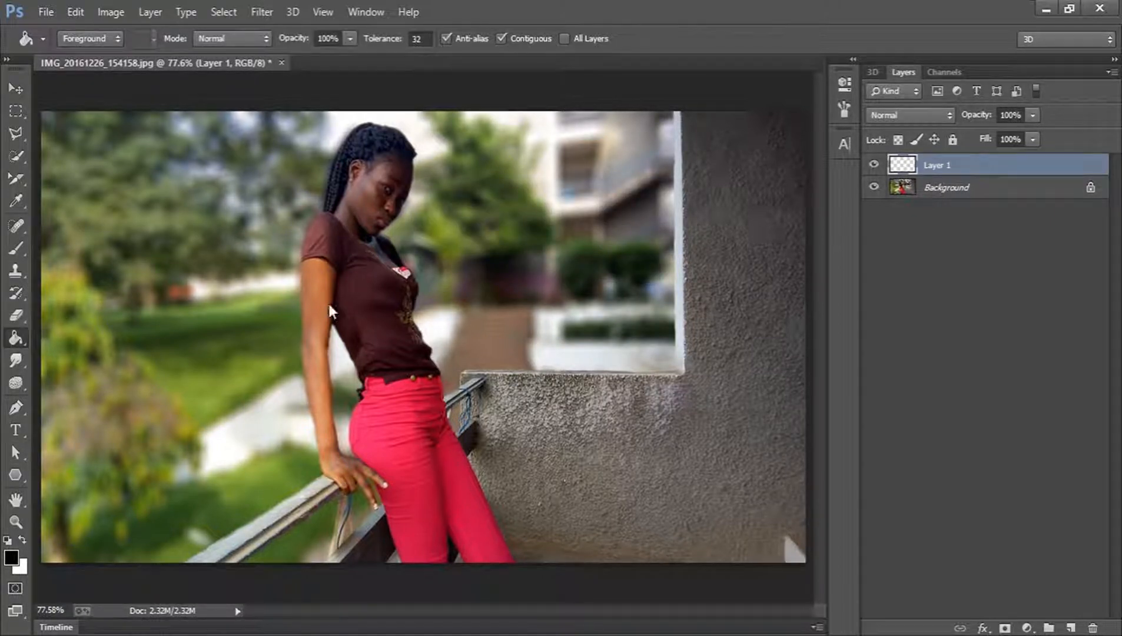
click(328, 302)
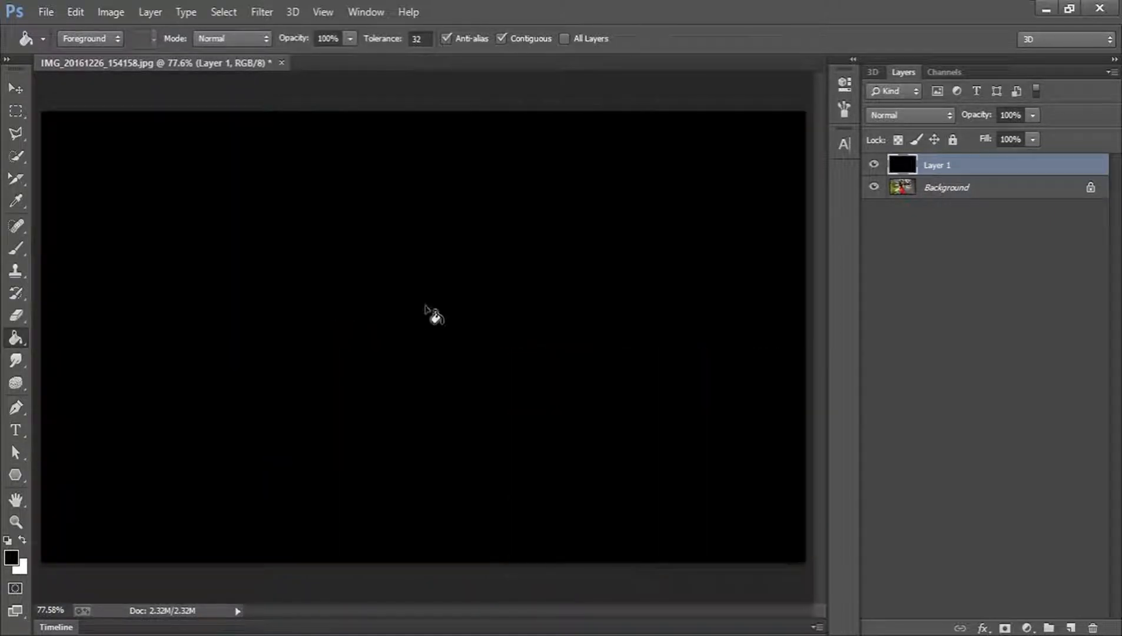
Step: Render a 50-300mm Zoom lens flare at 150% brightness on the black Layer 1
click(261, 9)
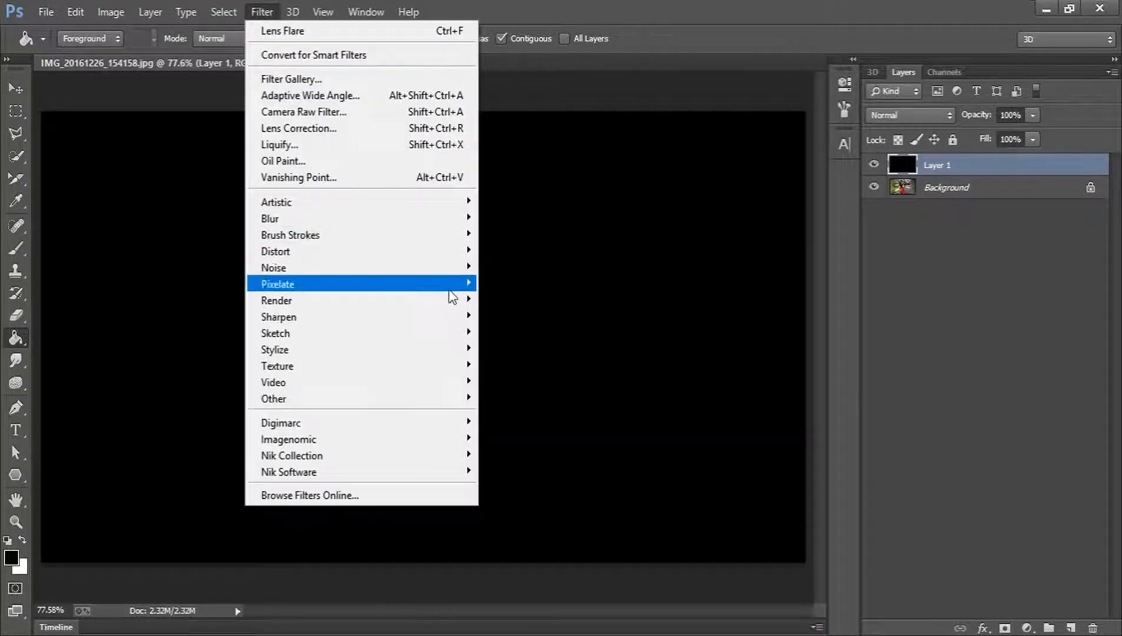
mouse_move(451, 301)
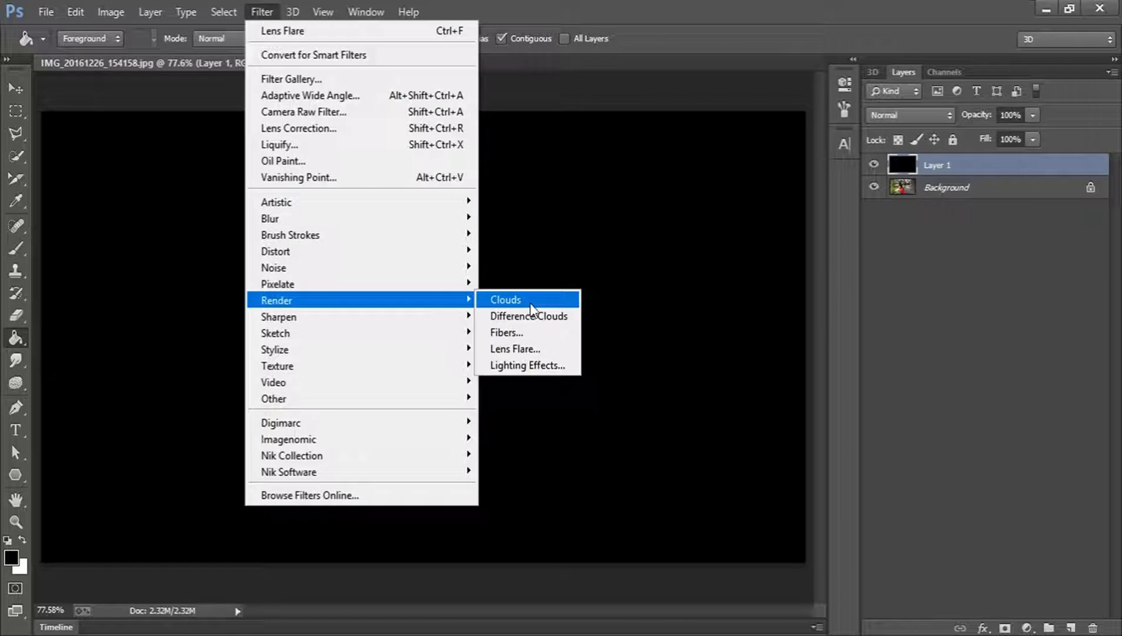
click(534, 349)
click(424, 411)
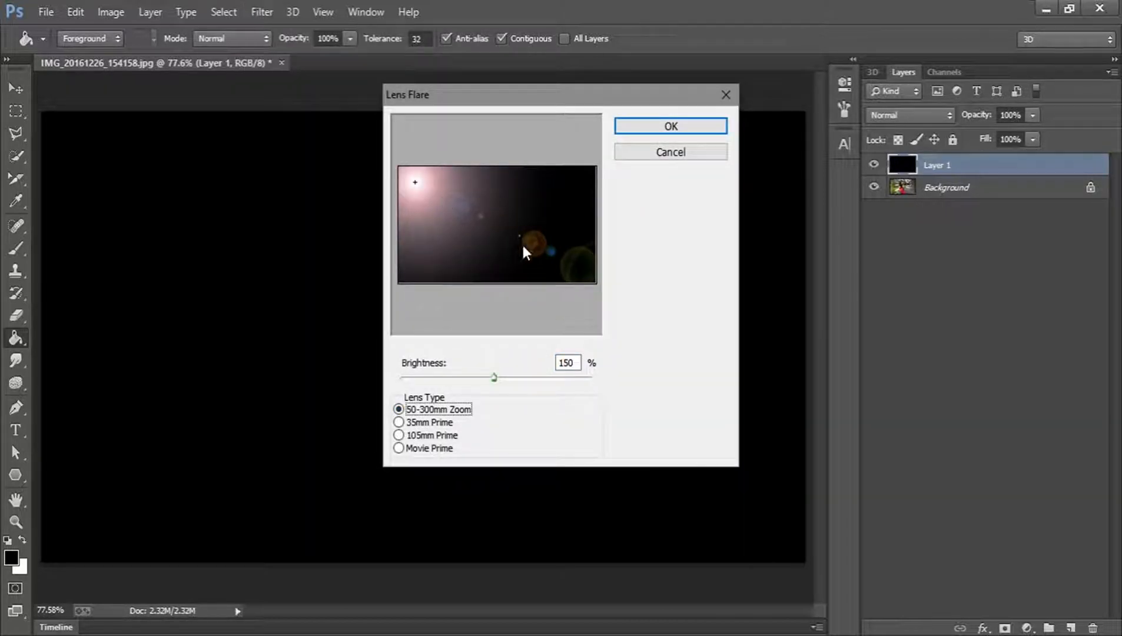
drag(501, 378, 511, 380)
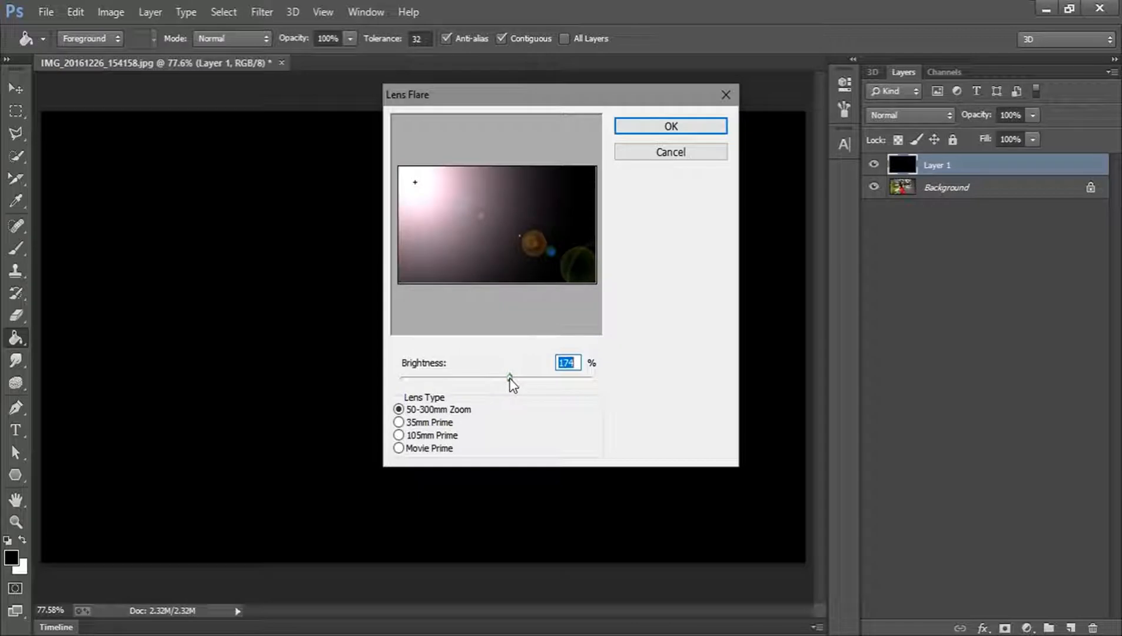
text(150)
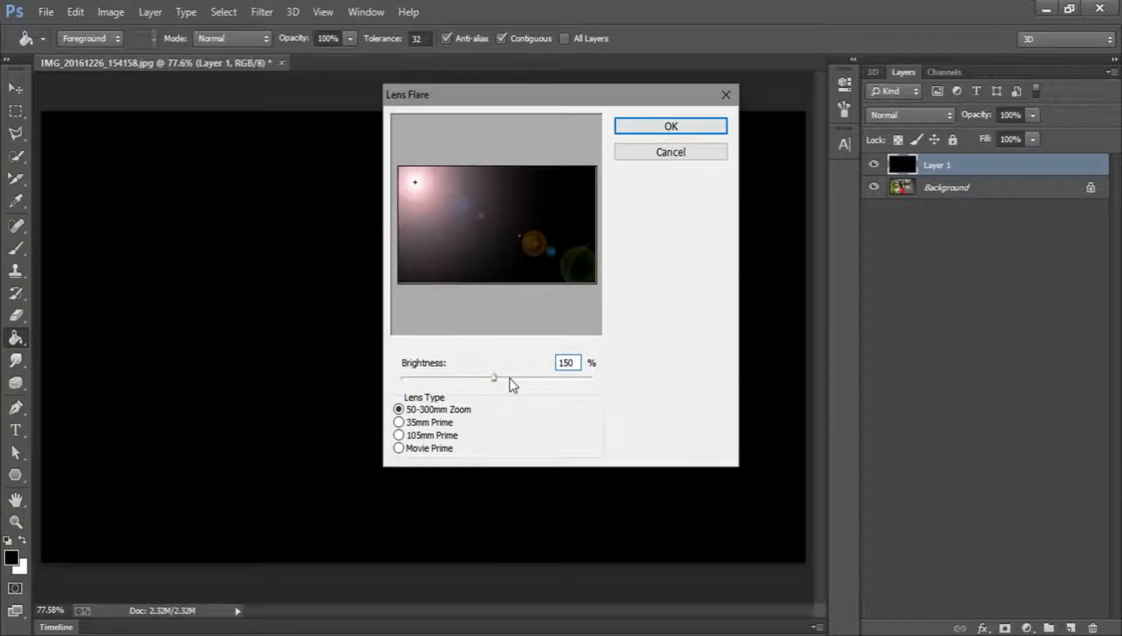
key(Return)
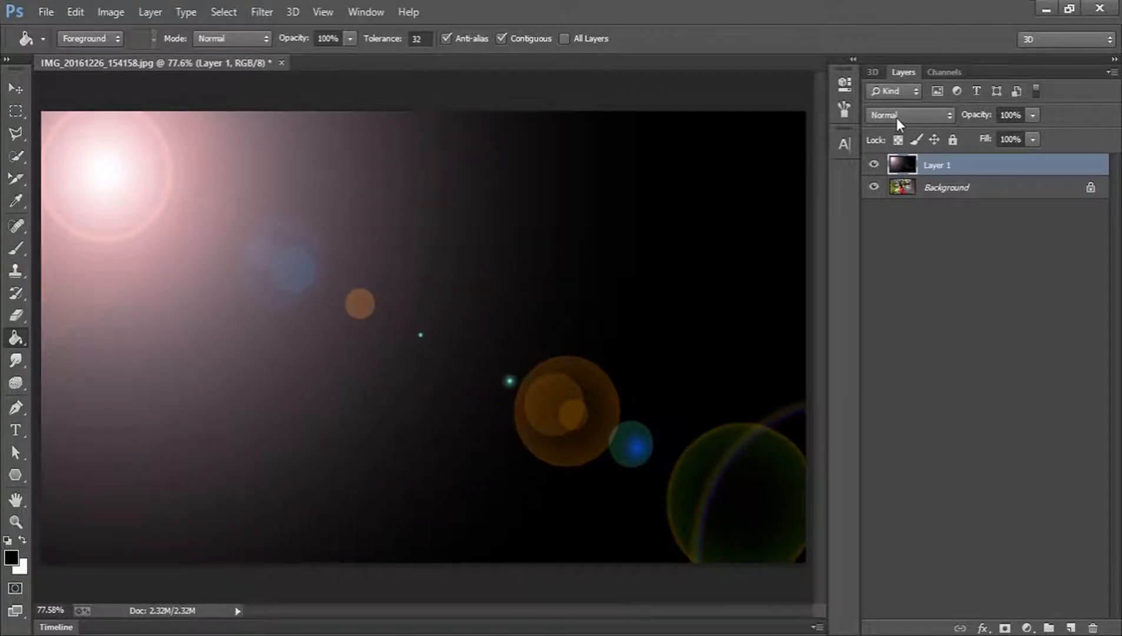
Step: Try the Soft Light blend mode on the lens flare layer, settling on Screen
click(897, 116)
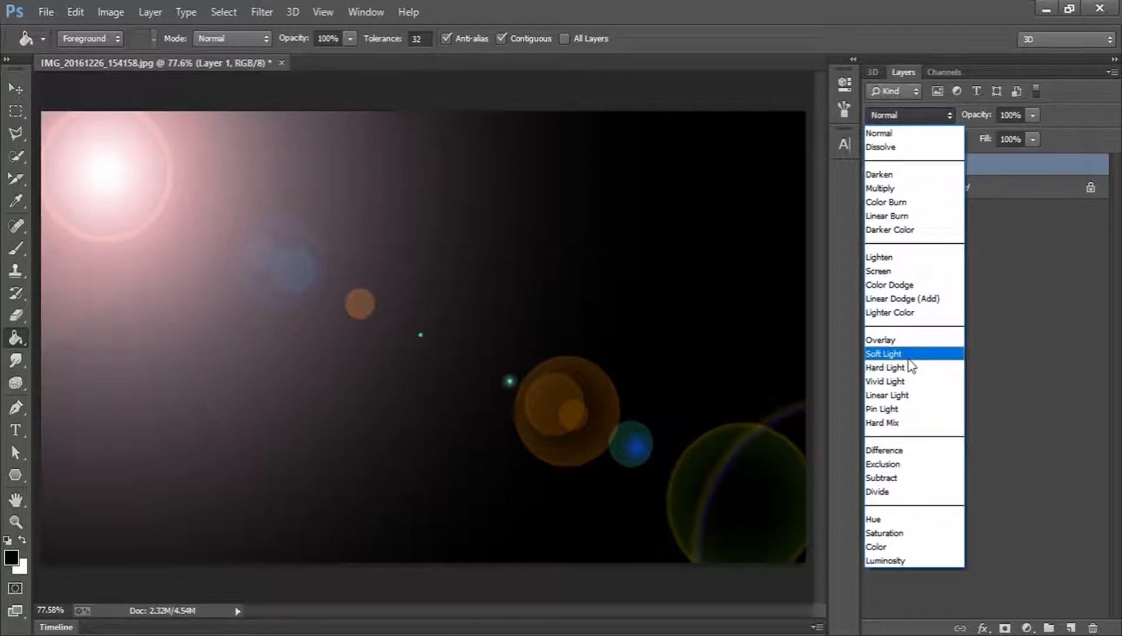
click(909, 358)
click(898, 116)
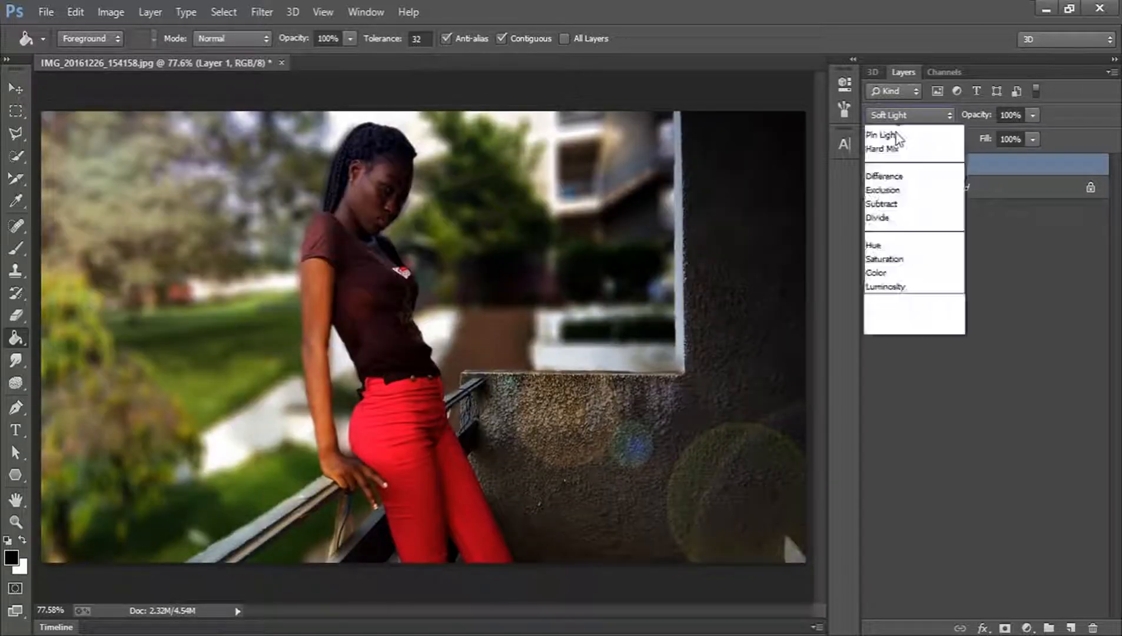
click(890, 266)
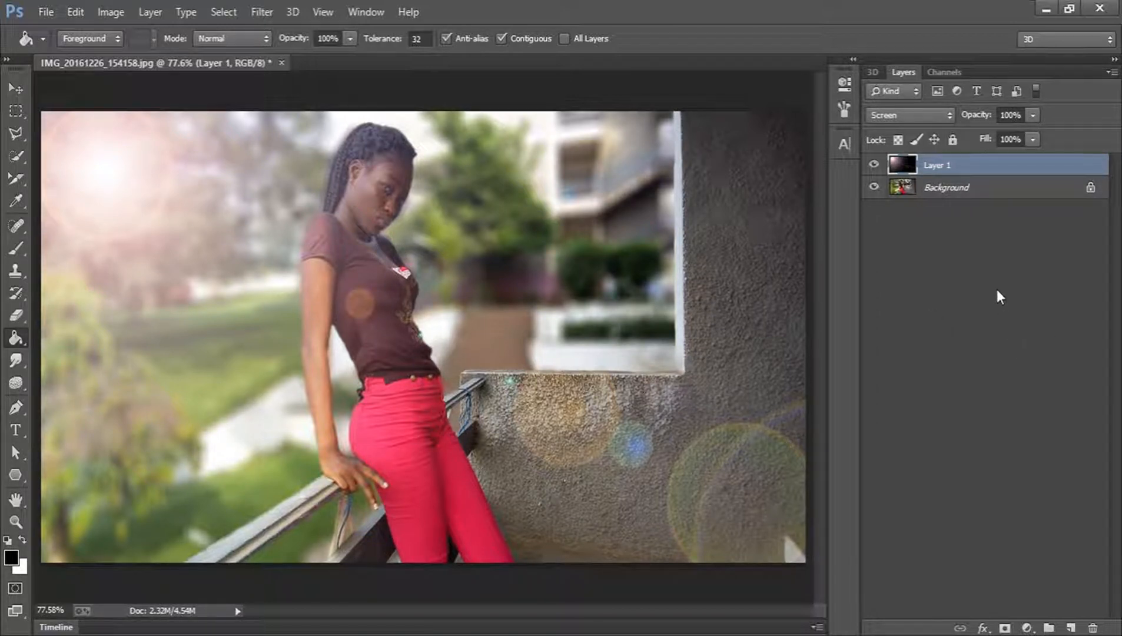
Step: Delete the lens flare layer and add a new empty layer above the Background
click(1092, 627)
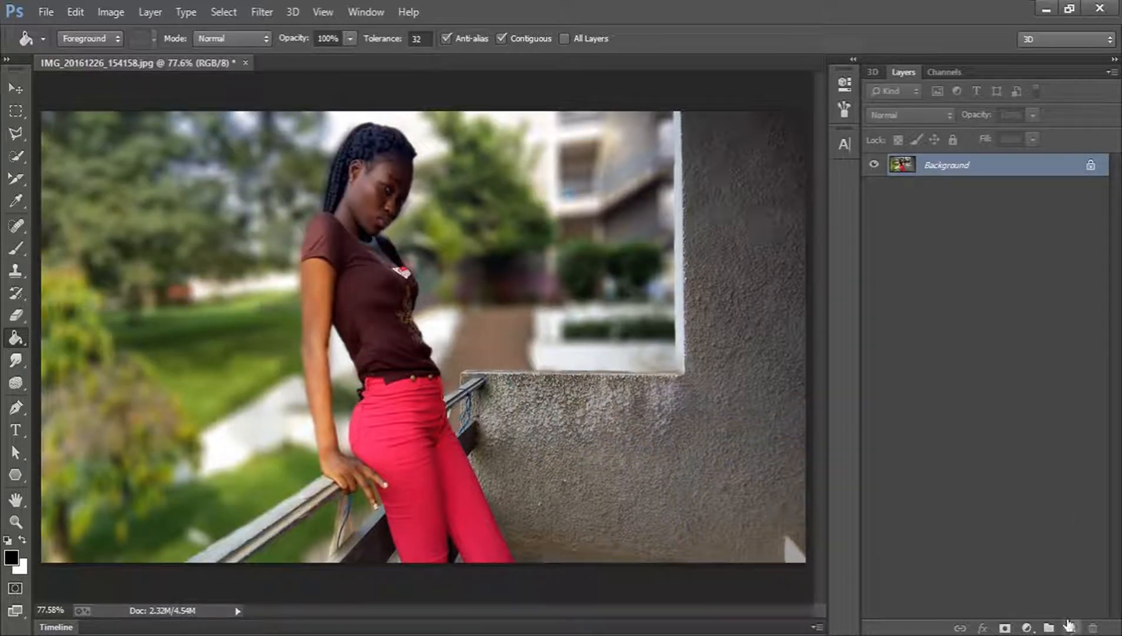
click(1070, 628)
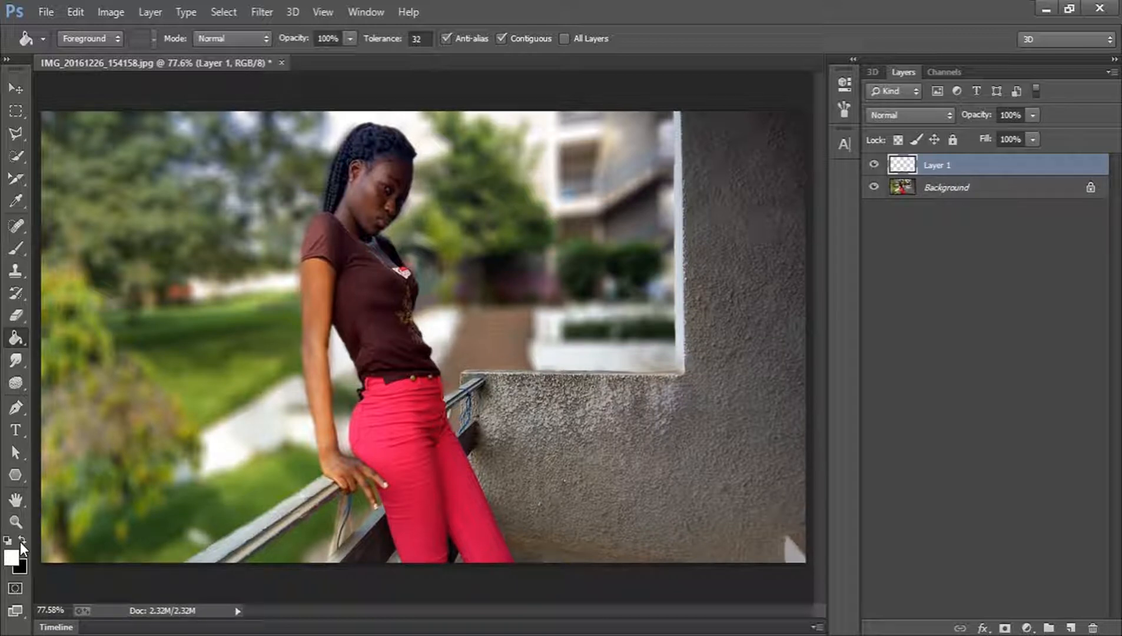
Step: Dab a white glow onto the photo's upper-left corner with a soft round 500 px brush at 0% hardness
click(13, 252)
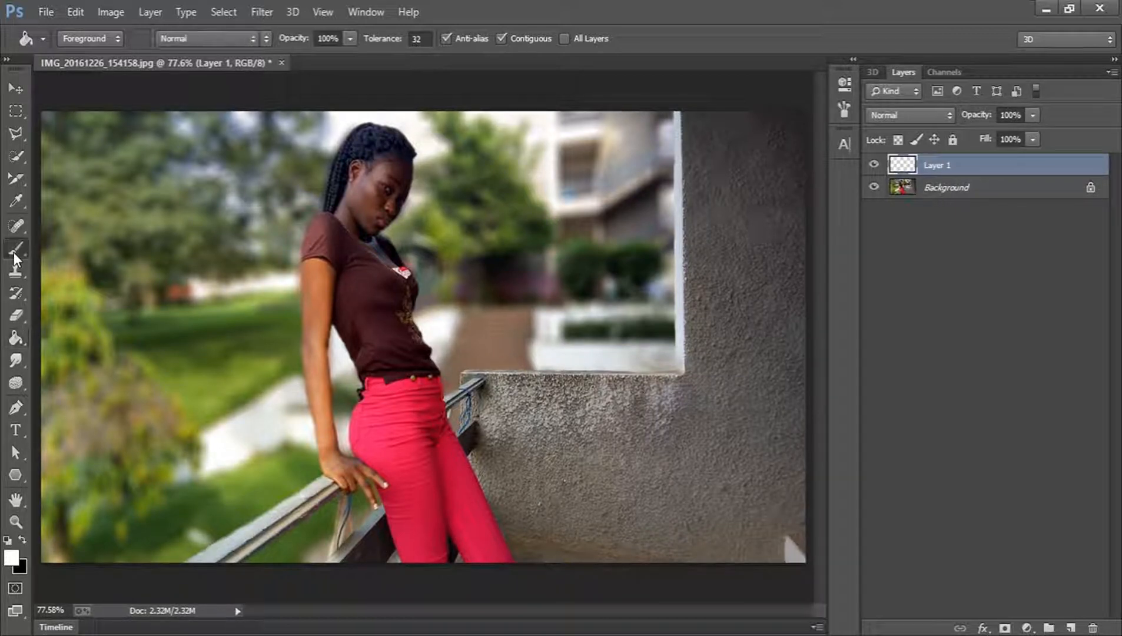
right_click(374, 239)
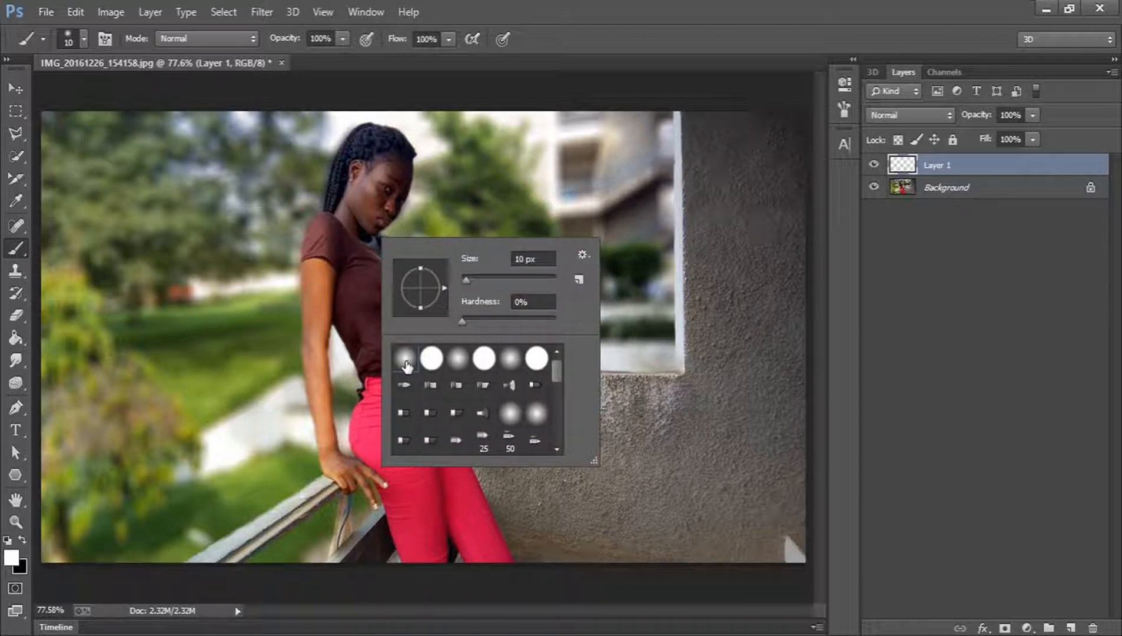
drag(479, 278, 544, 274)
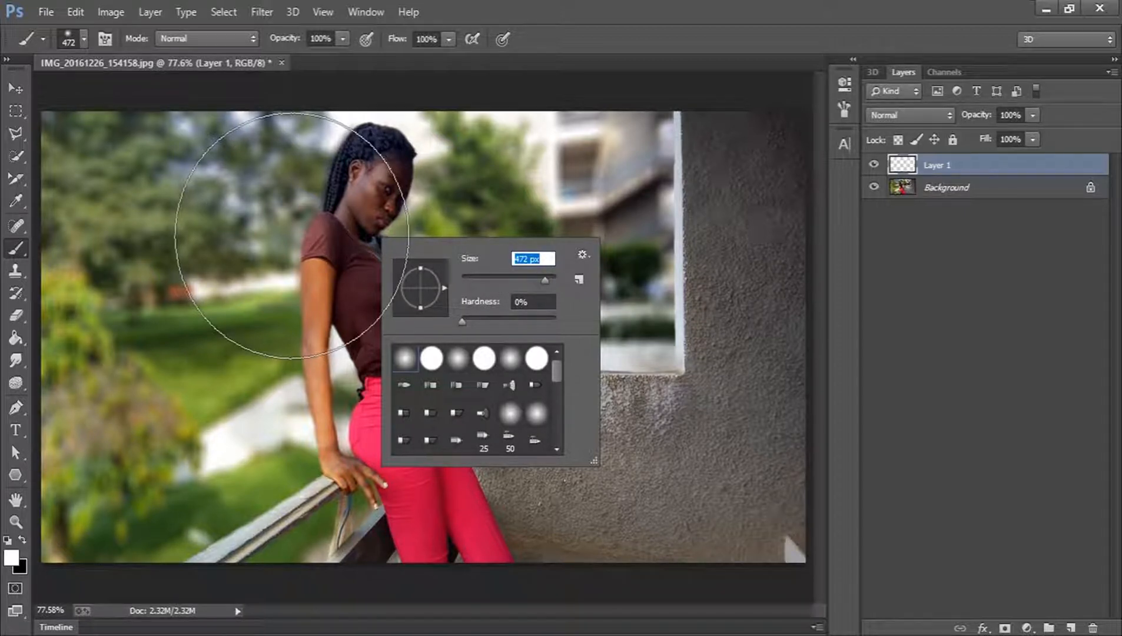
text(500)
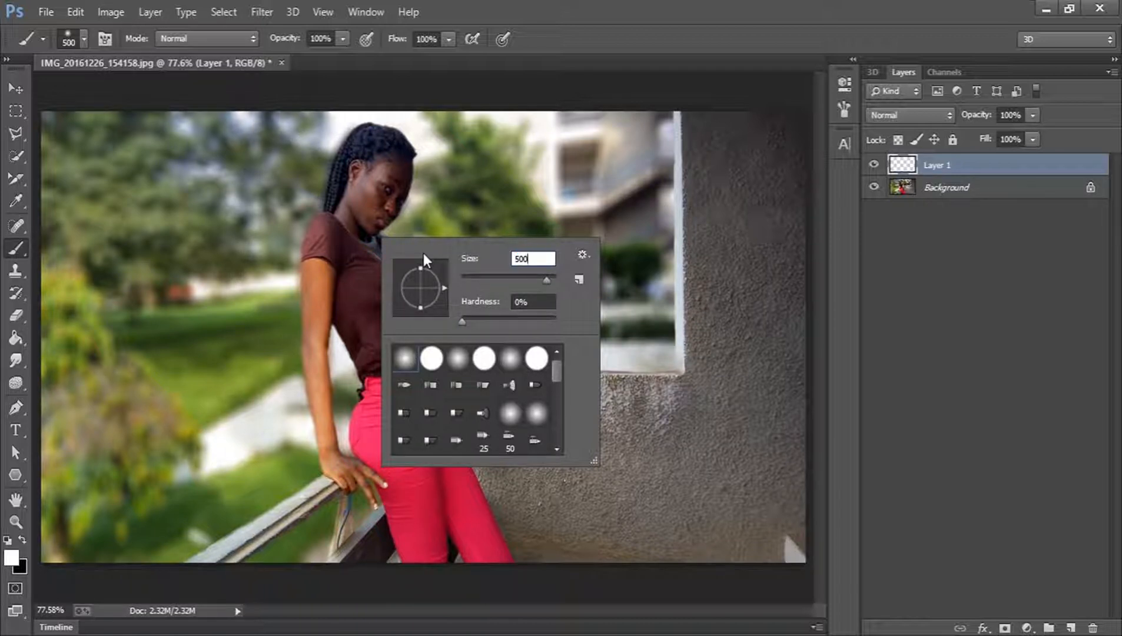
key(Return)
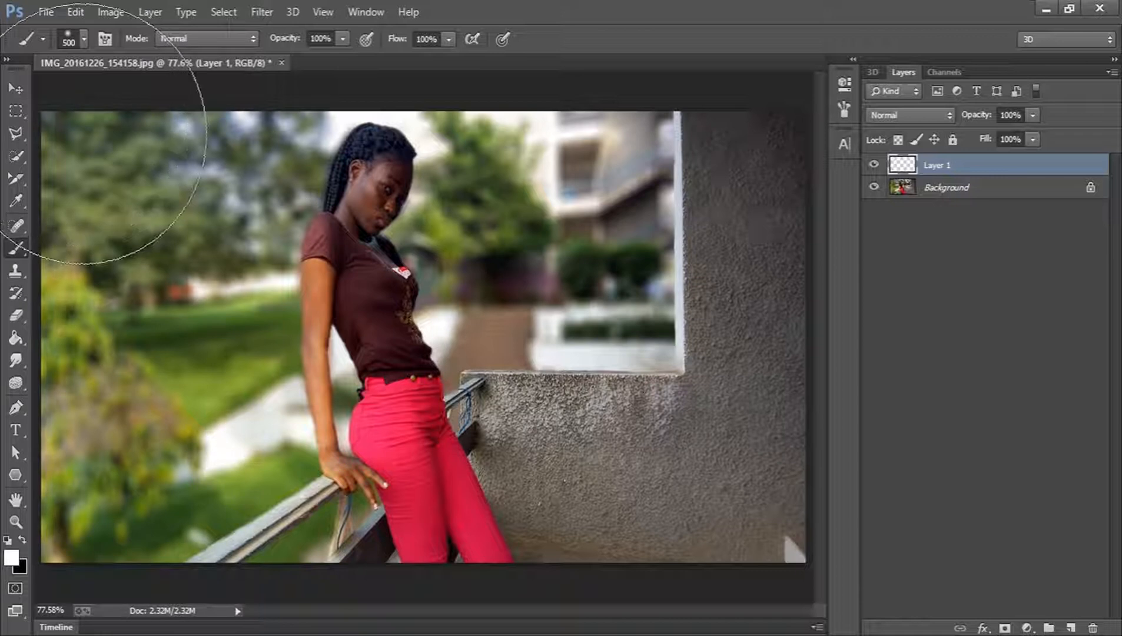
click(87, 127)
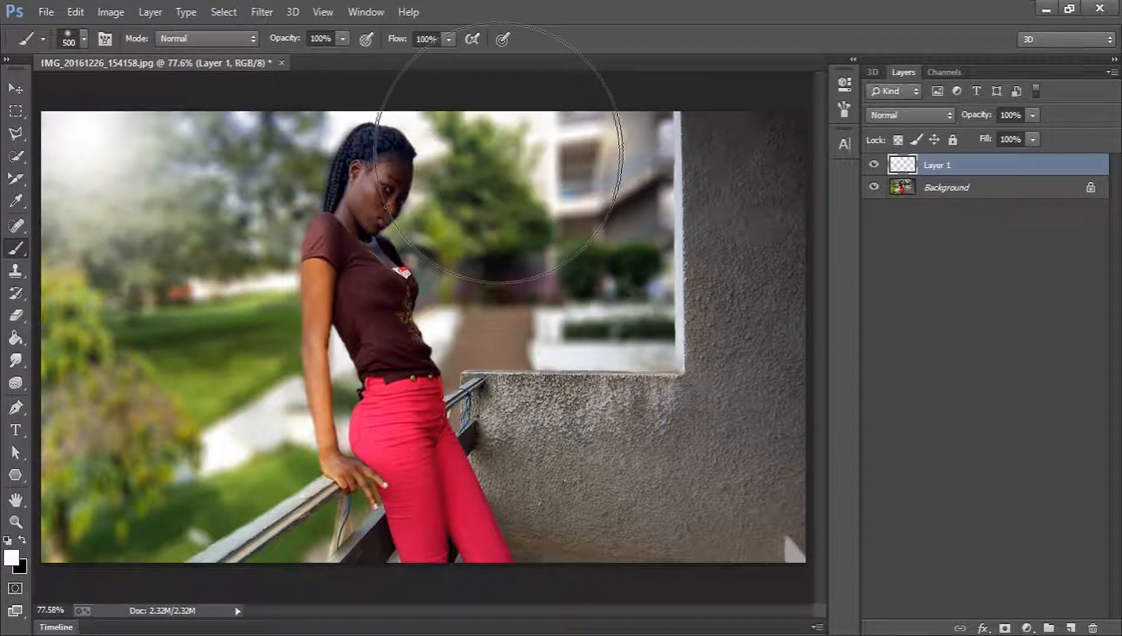
Step: Fit the photo to the screen and open the detailed Brush settings with the Brush tool active
click(16, 522)
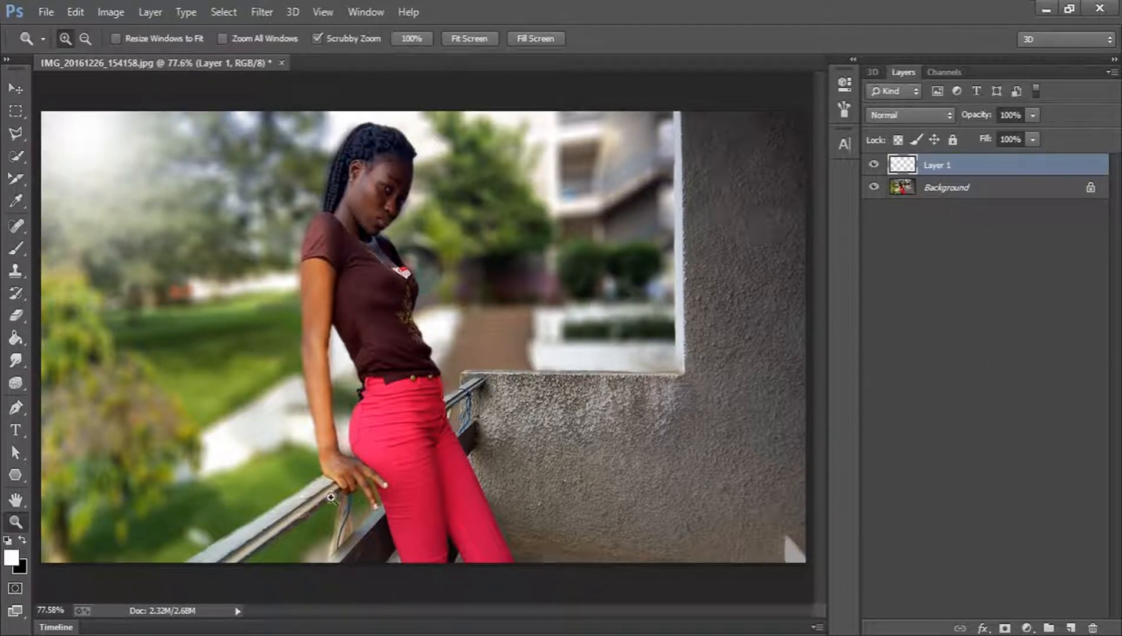
drag(386, 486, 360, 484)
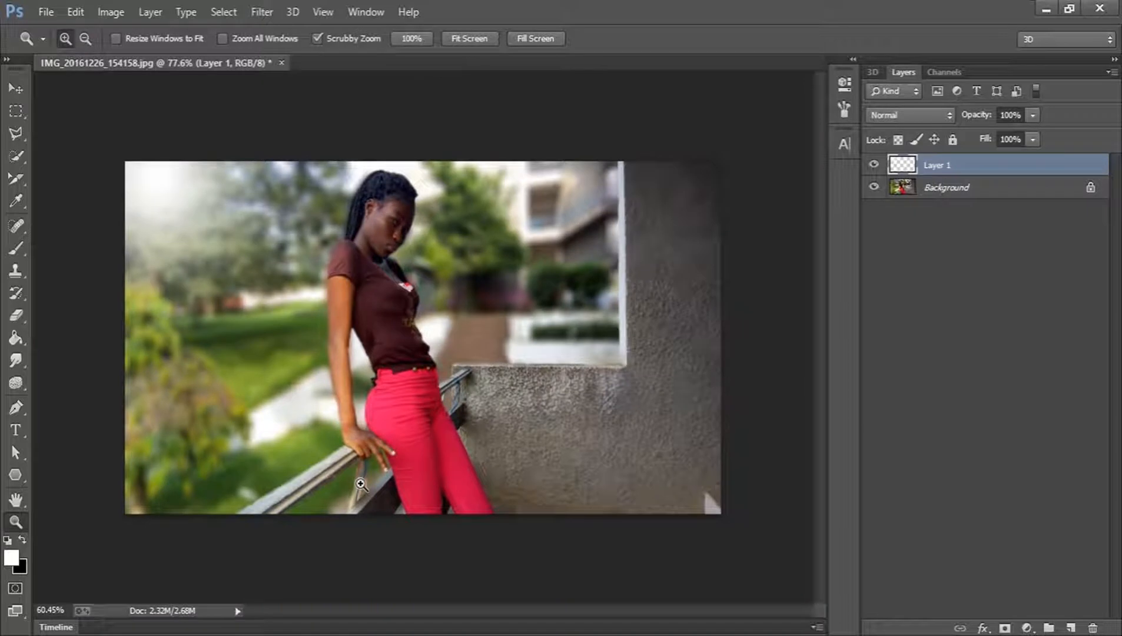
click(470, 38)
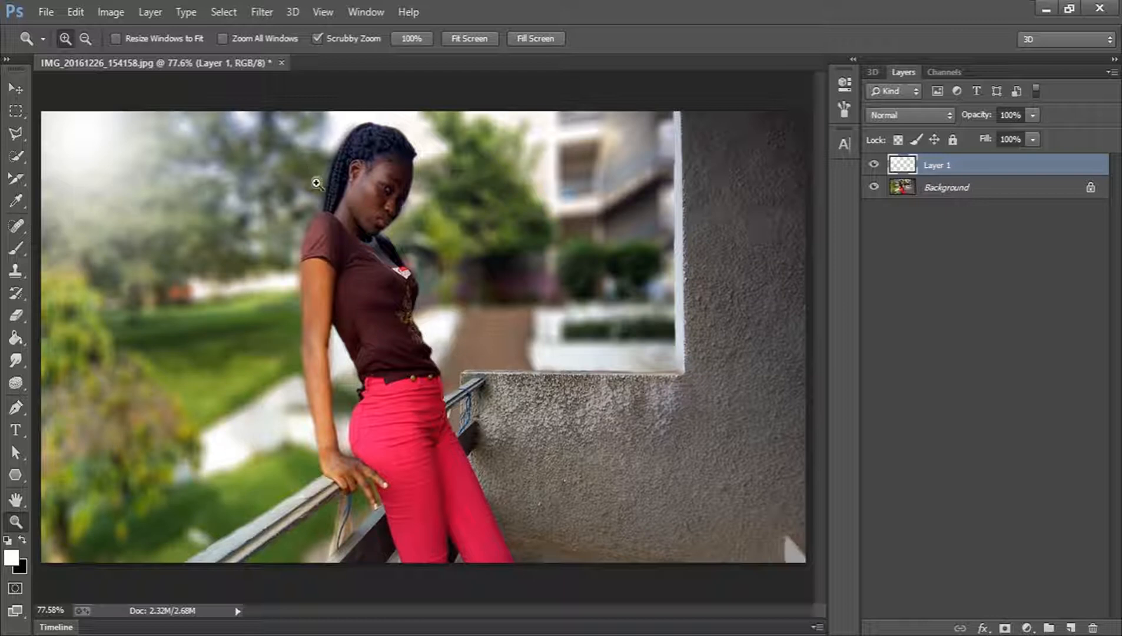
click(386, 10)
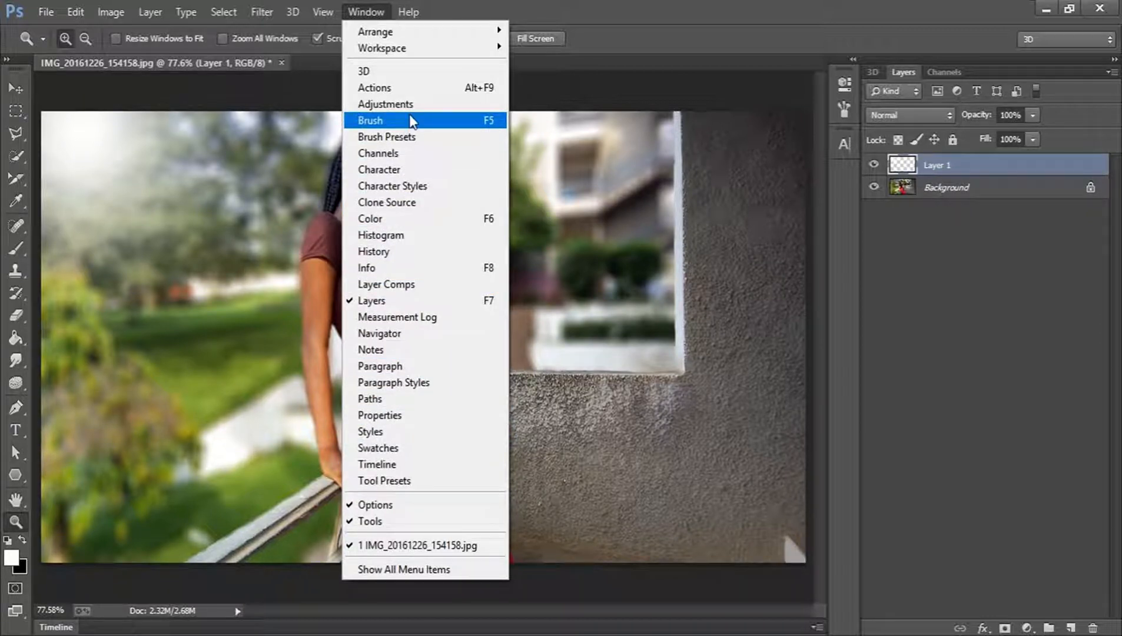
click(454, 120)
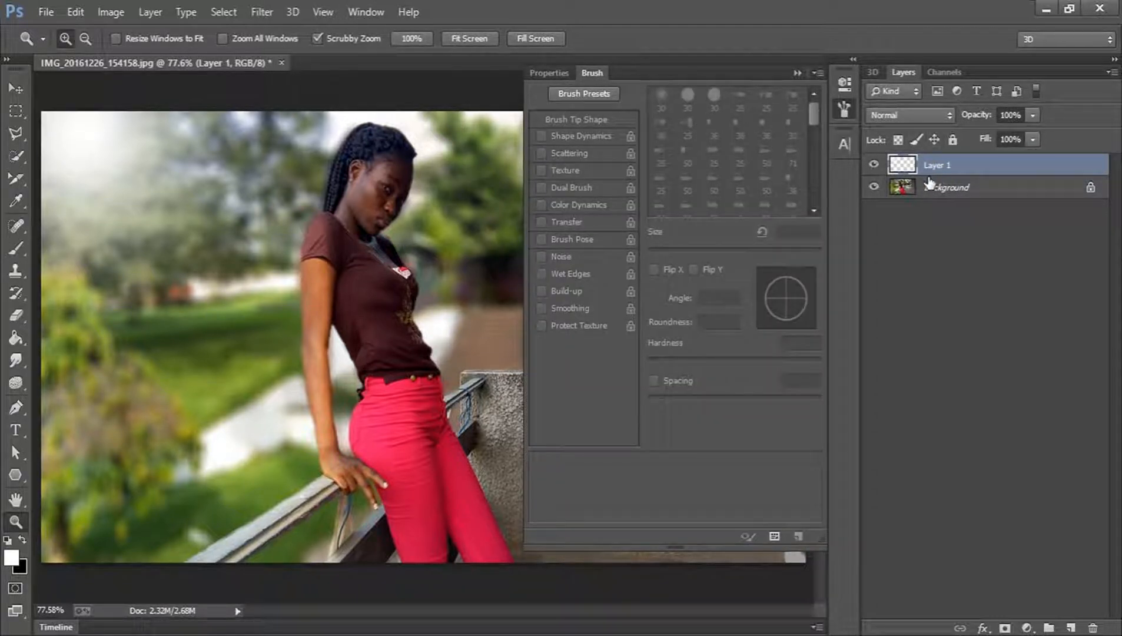
click(549, 70)
click(662, 73)
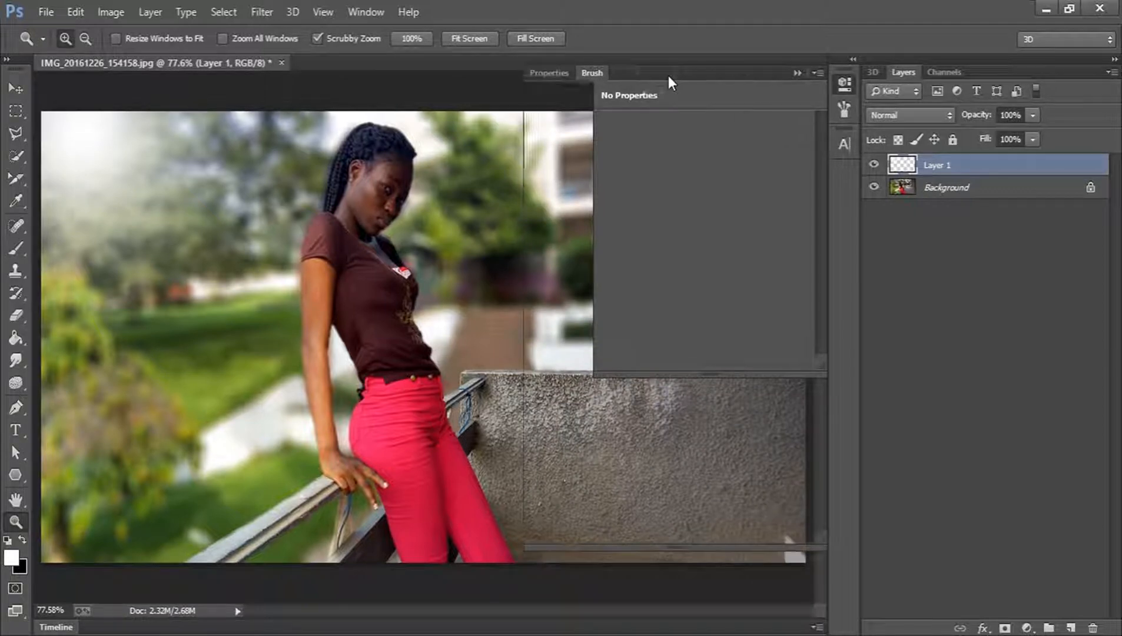
click(845, 107)
click(848, 110)
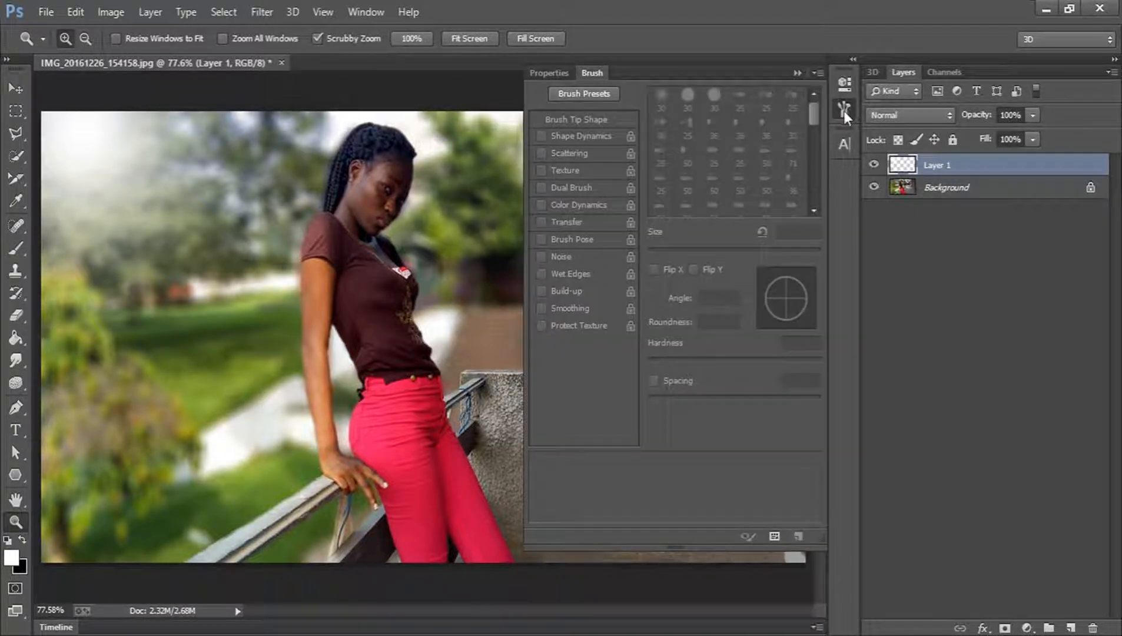
click(14, 251)
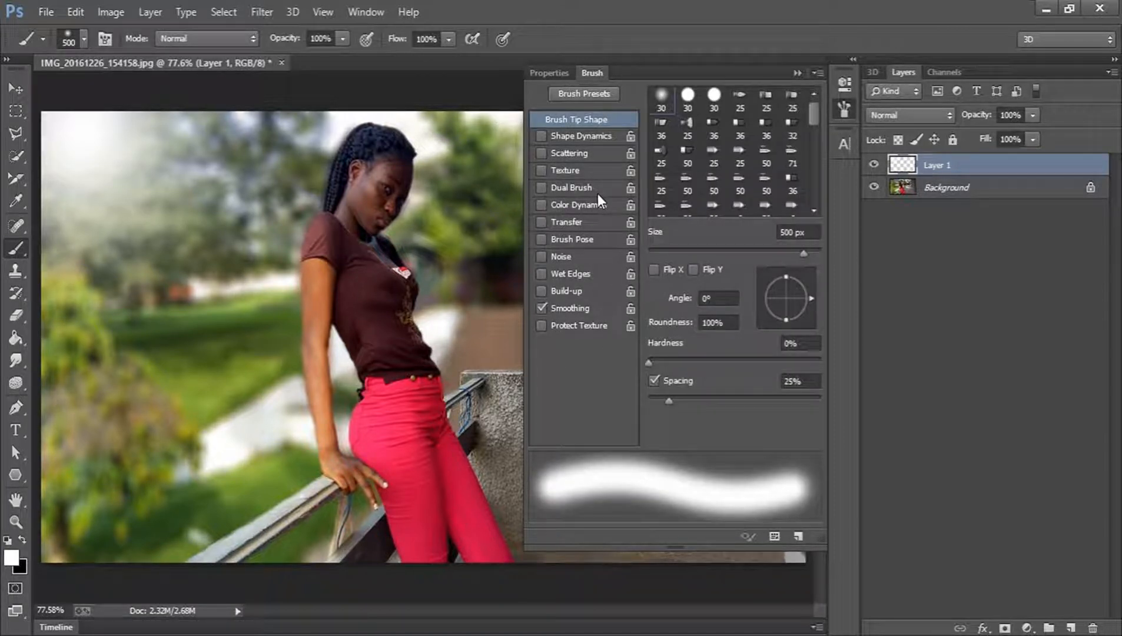
Step: Enable Shape Dynamics and Scattering for the brush and set Scatter to 1000%
click(541, 136)
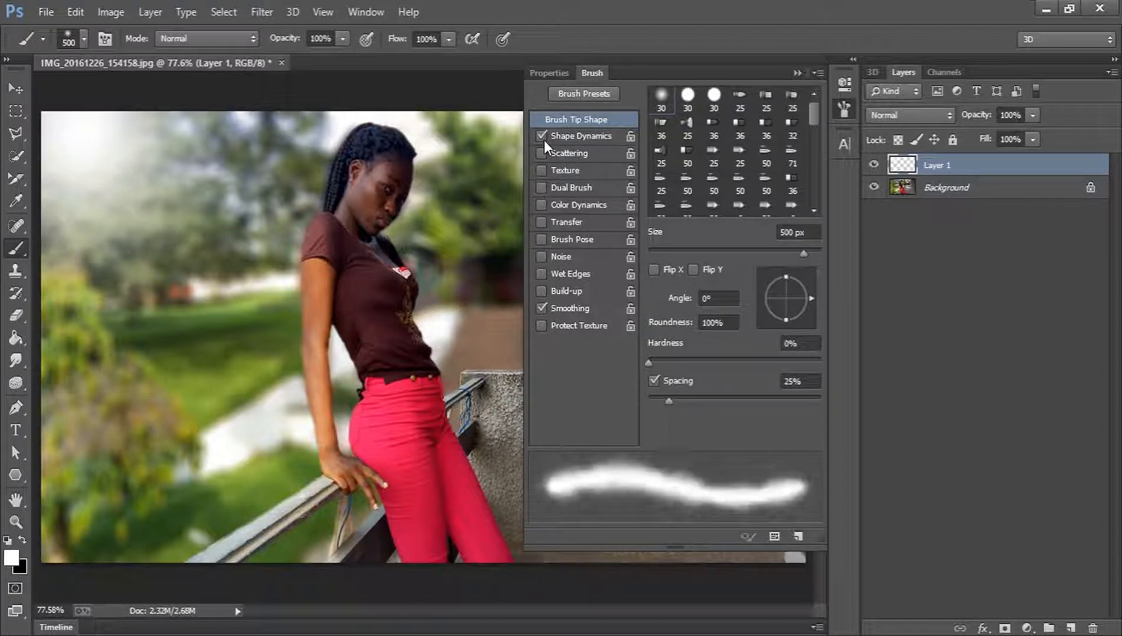
click(581, 136)
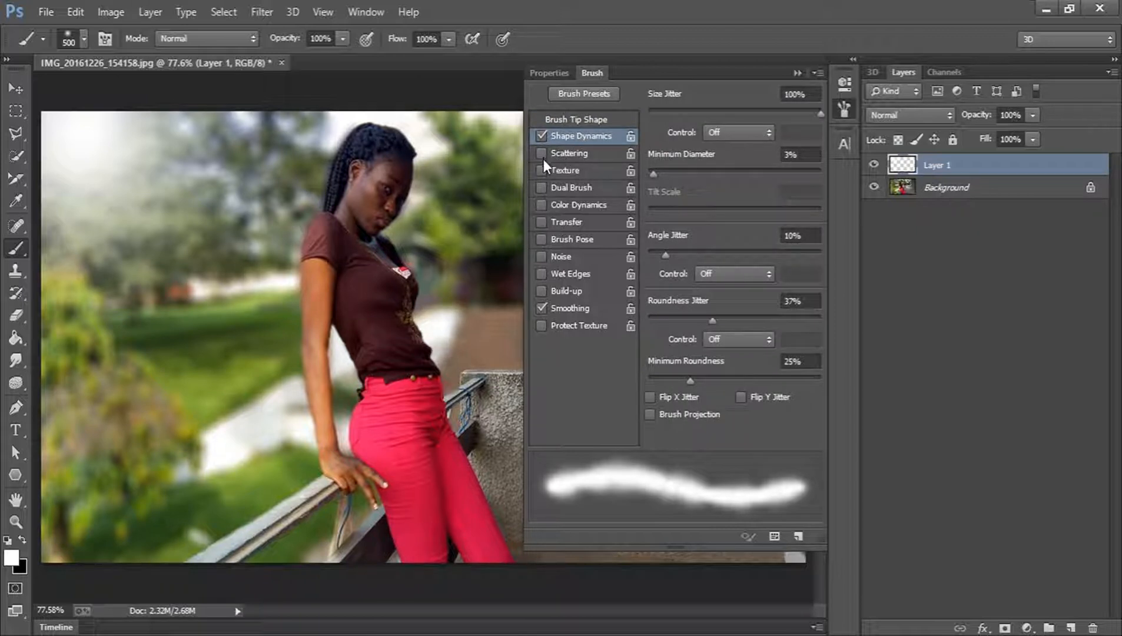
click(590, 153)
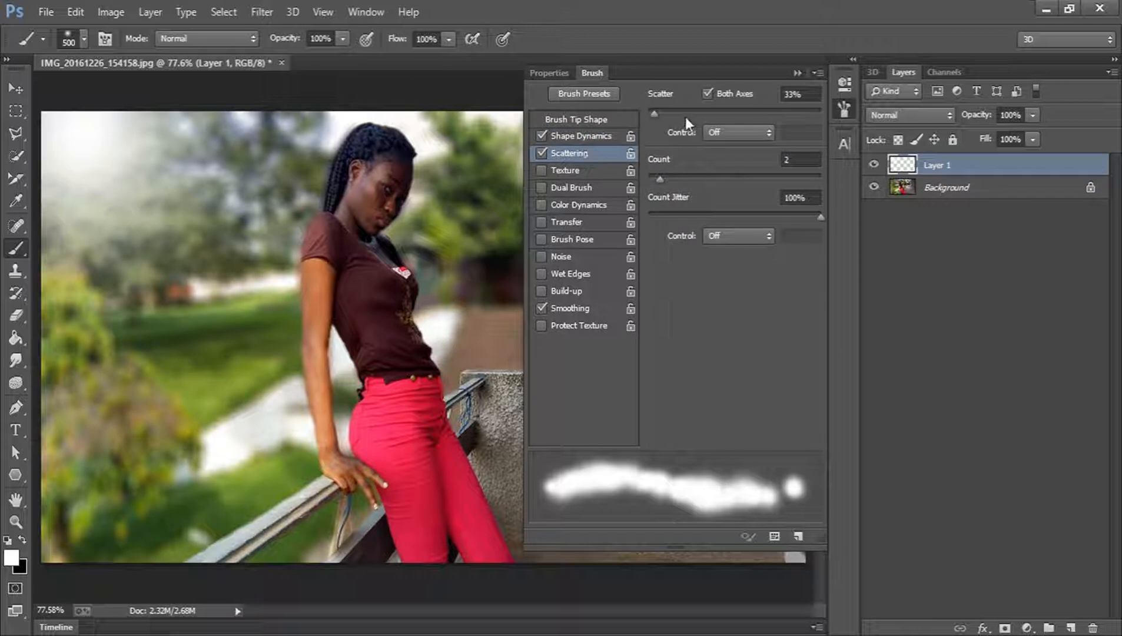
drag(792, 110, 826, 113)
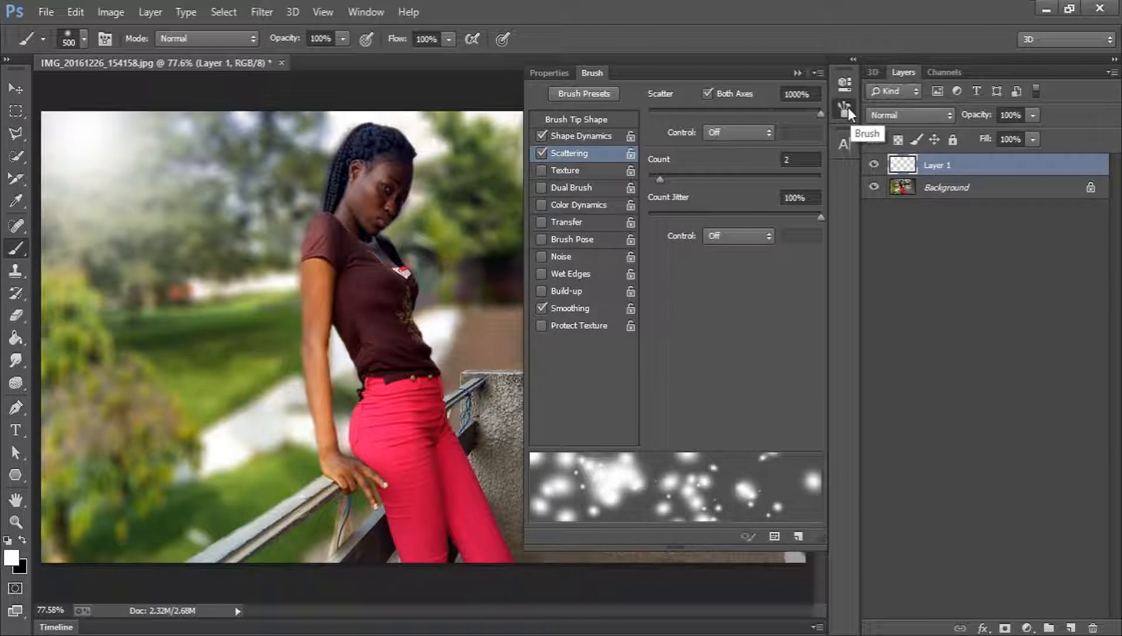
click(848, 107)
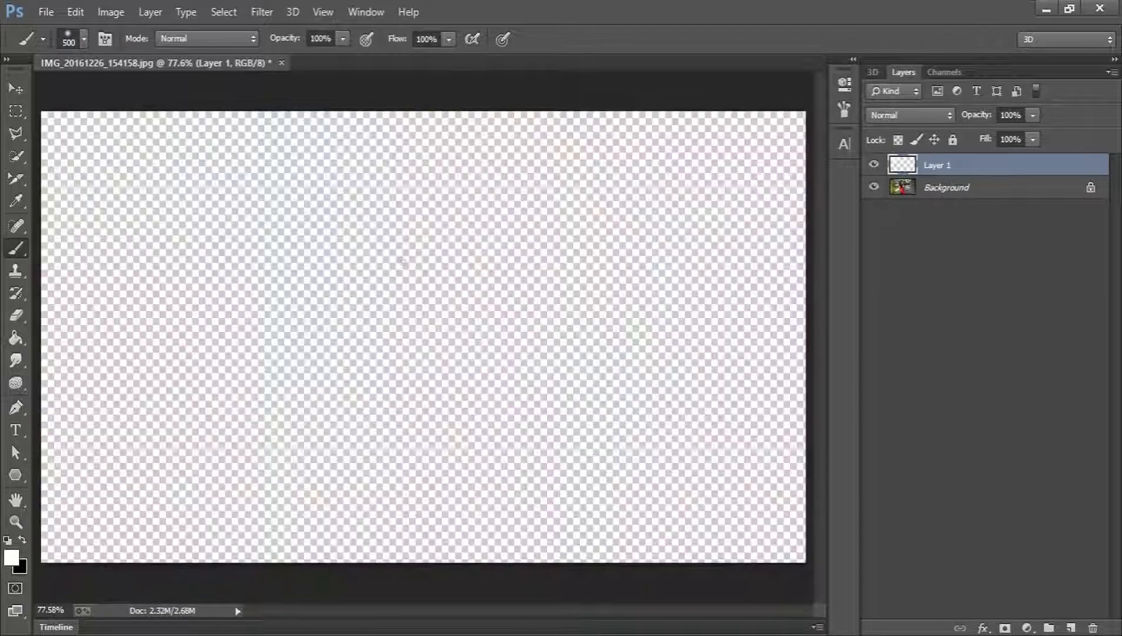
Step: Try scattering large white glows across the photo with the 500 px brush
click(483, 244)
click(358, 274)
click(86, 516)
click(256, 183)
click(565, 486)
click(393, 422)
click(514, 390)
click(646, 477)
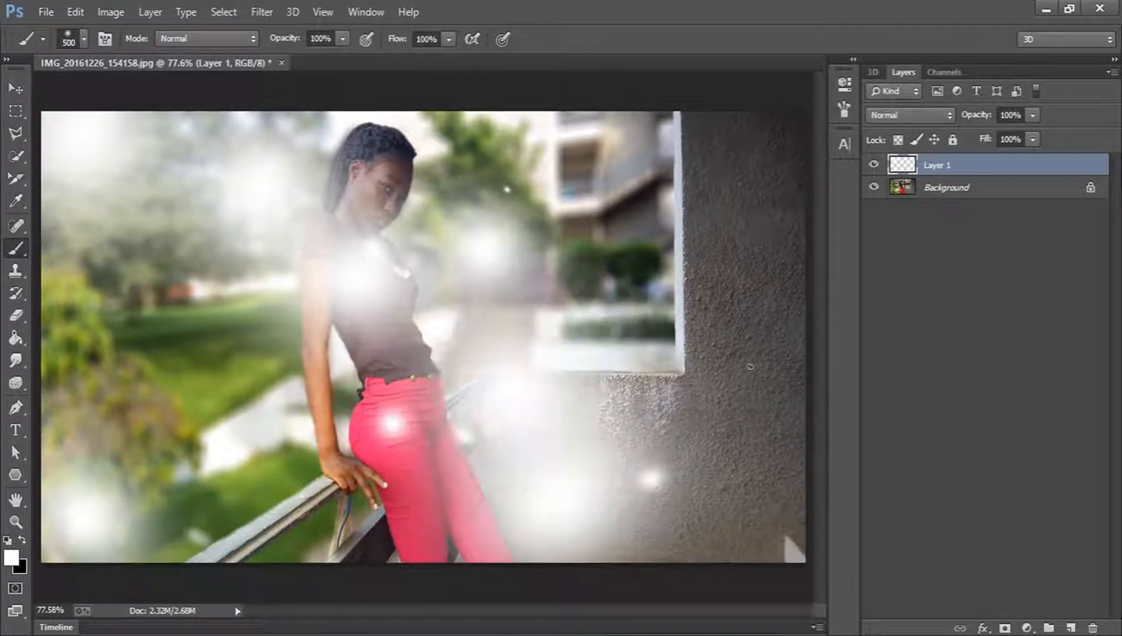
click(703, 124)
click(724, 366)
drag(586, 254, 358, 348)
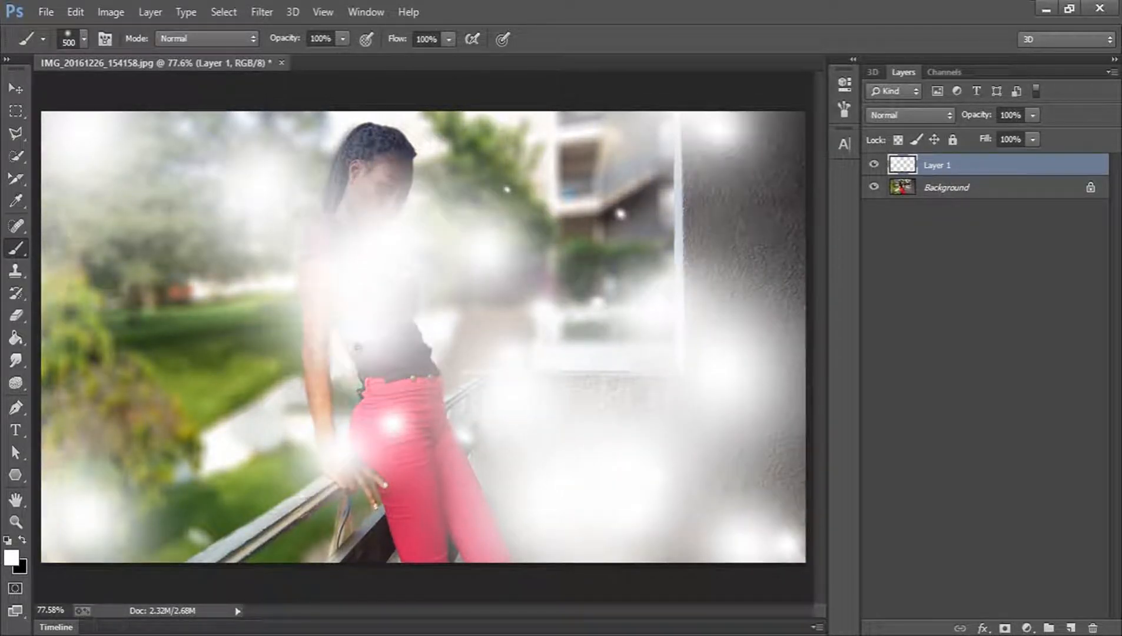
key(ctrl+z)
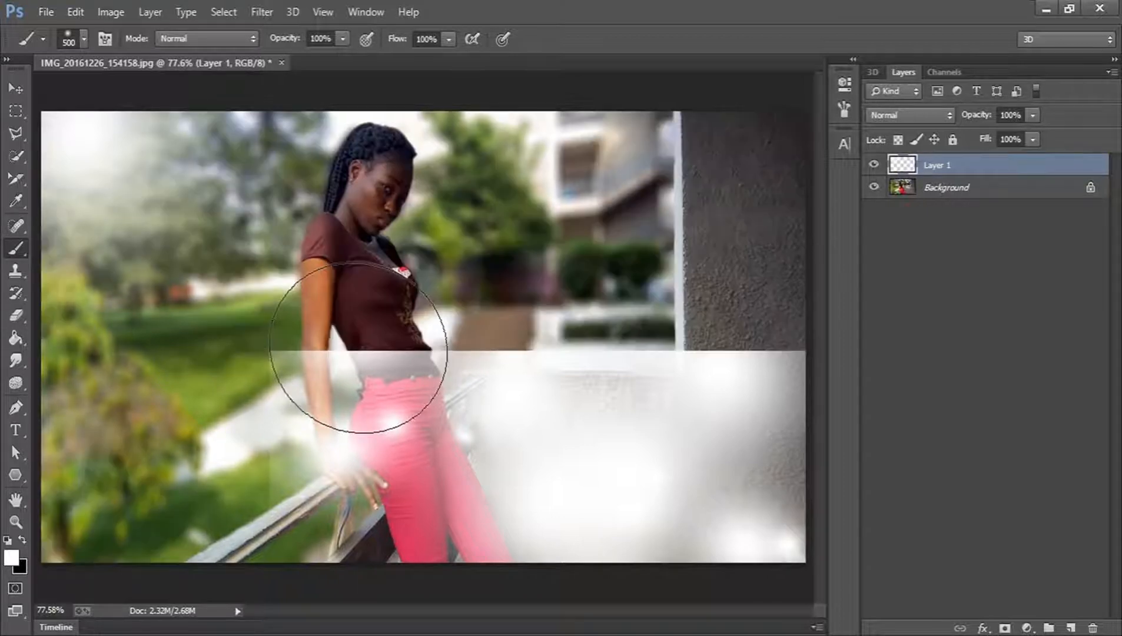
Step: Reduce the scattering brush's size to 80 px
key(bracketleft)
key(bracketleft)
key(bracketleft)
key(bracketleft)
key(bracketleft)
key(bracketleft)
key(bracketleft)
key(bracketleft)
key(bracketleft)
key(bracketleft)
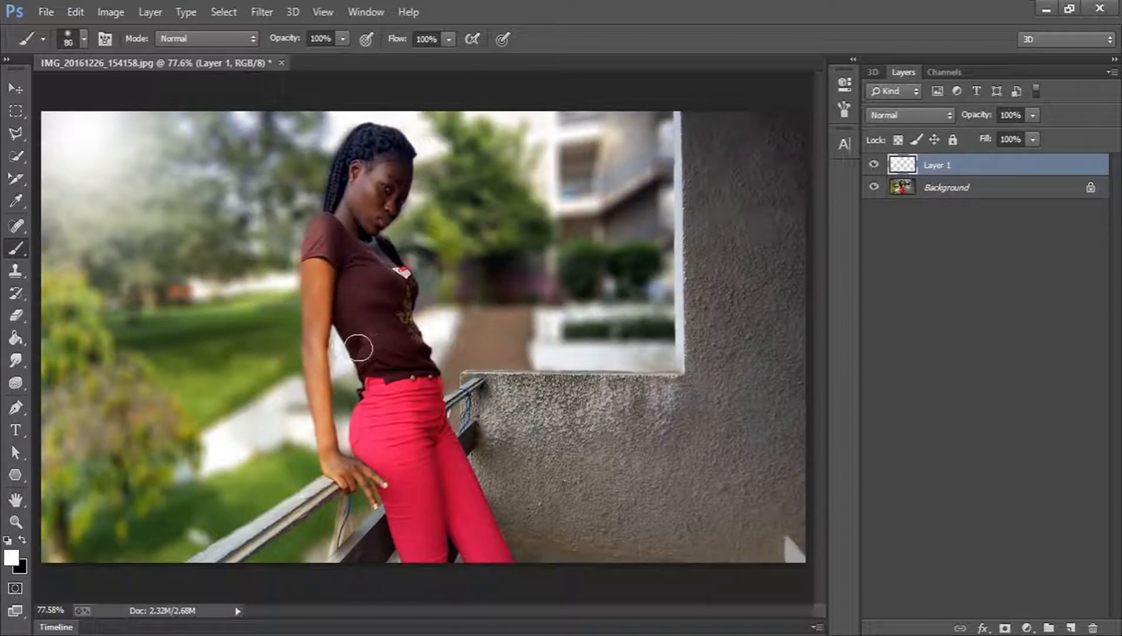
Step: Scatter small white specks over the trees and grass beside the woman, undoing the stroke that spreads across the wall
mouse_move(205, 331)
mouse_down()
mouse_move(277, 417)
mouse_move(336, 404)
mouse_move(530, 317)
mouse_move(660, 319)
mouse_move(695, 381)
mouse_move(690, 443)
mouse_move(731, 268)
mouse_up()
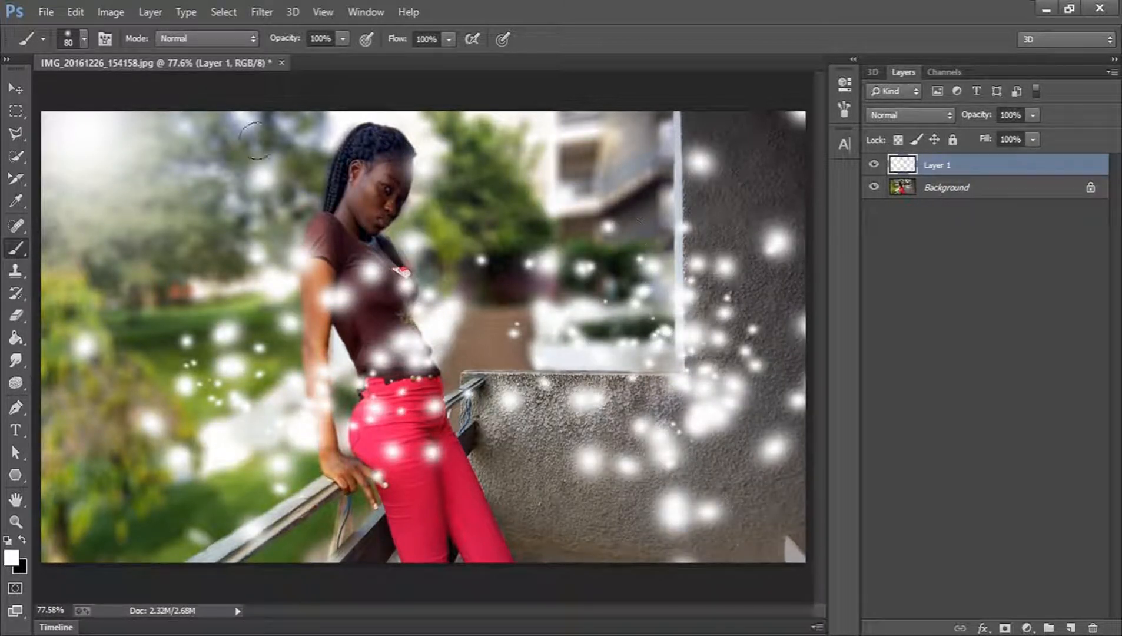
key(ctrl+z)
key(ctrl+z)
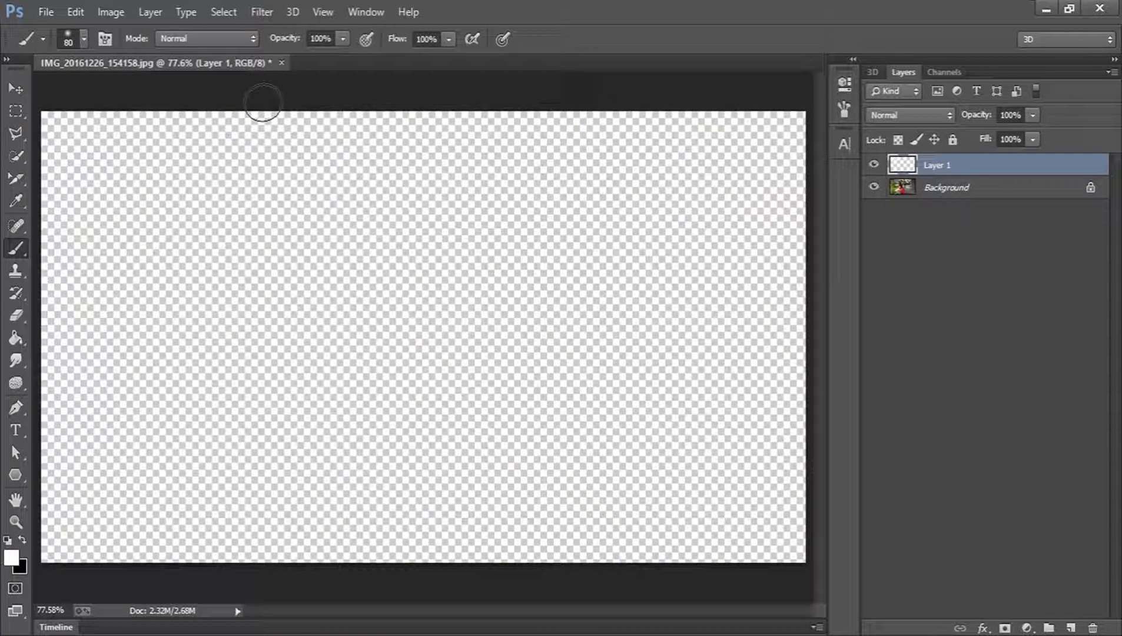
click(16, 522)
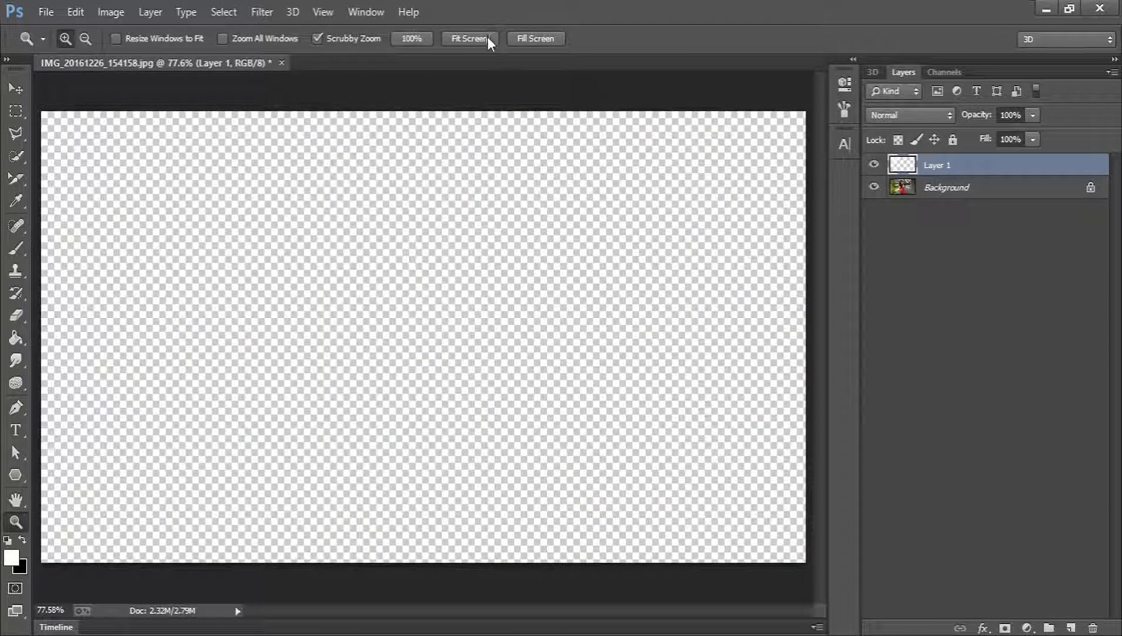
click(488, 39)
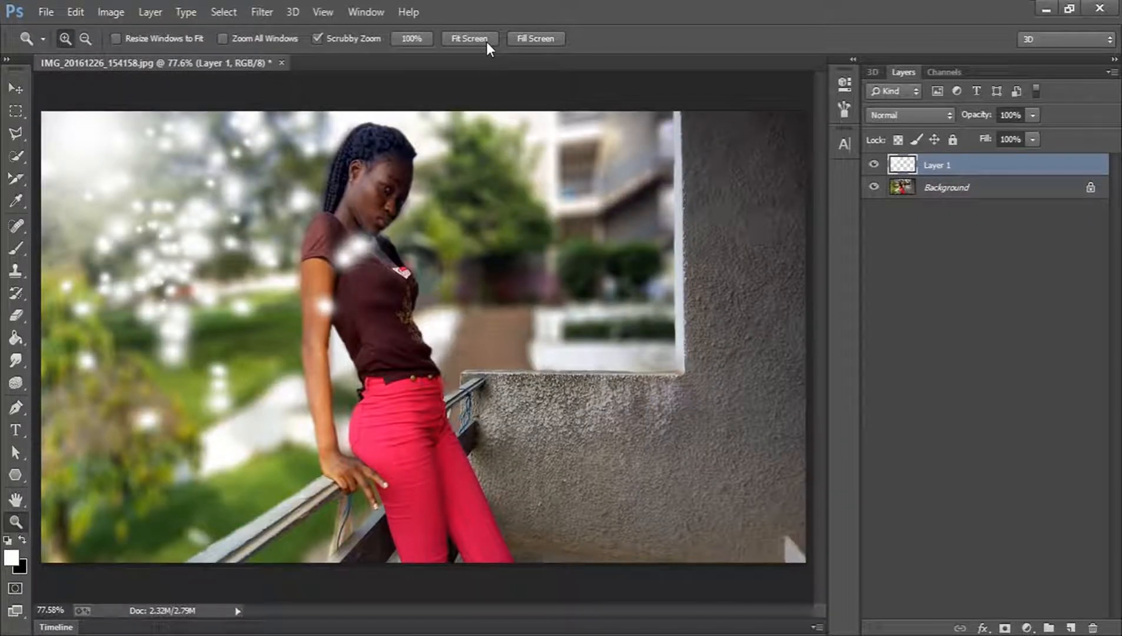